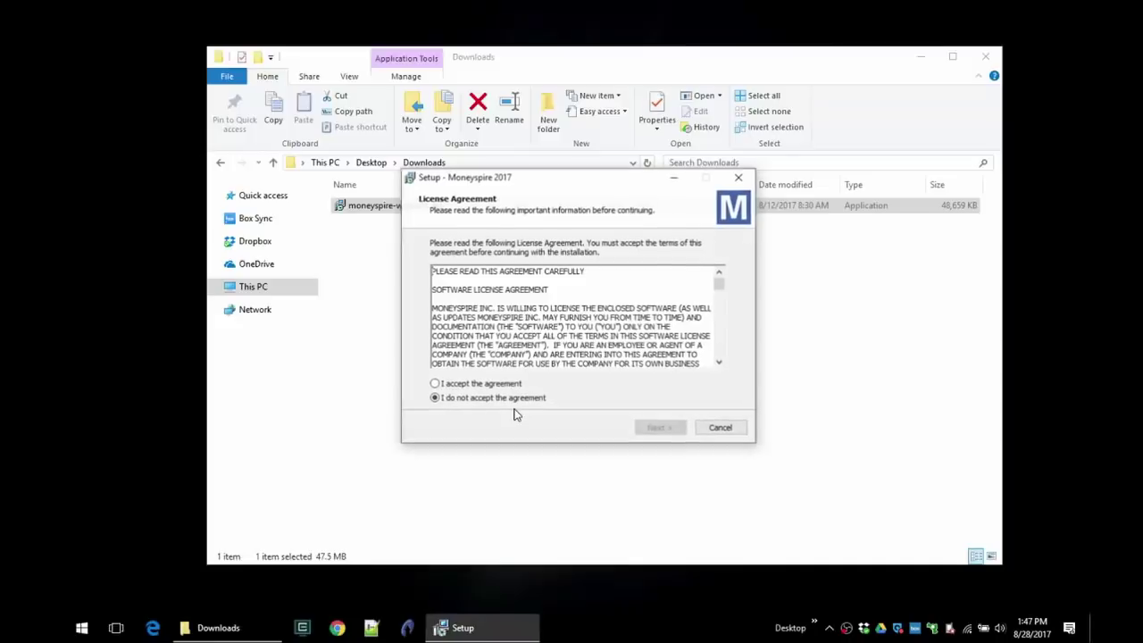
Install Moneyspire 2017 to its default folder, launch it, and close the Downloads window
click(494, 387)
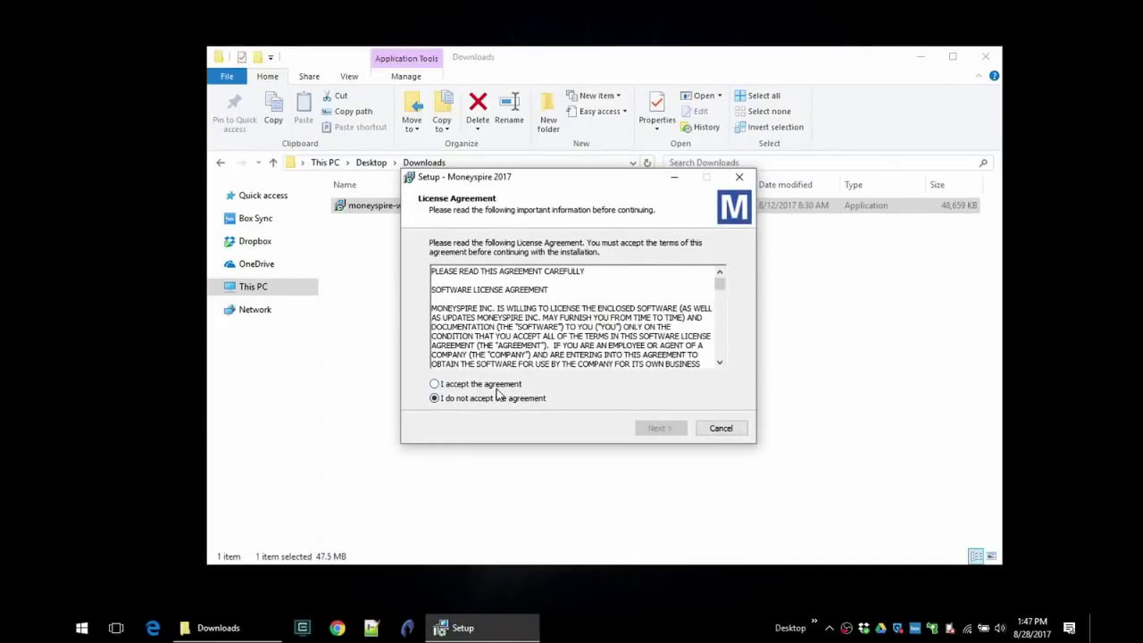
click(660, 428)
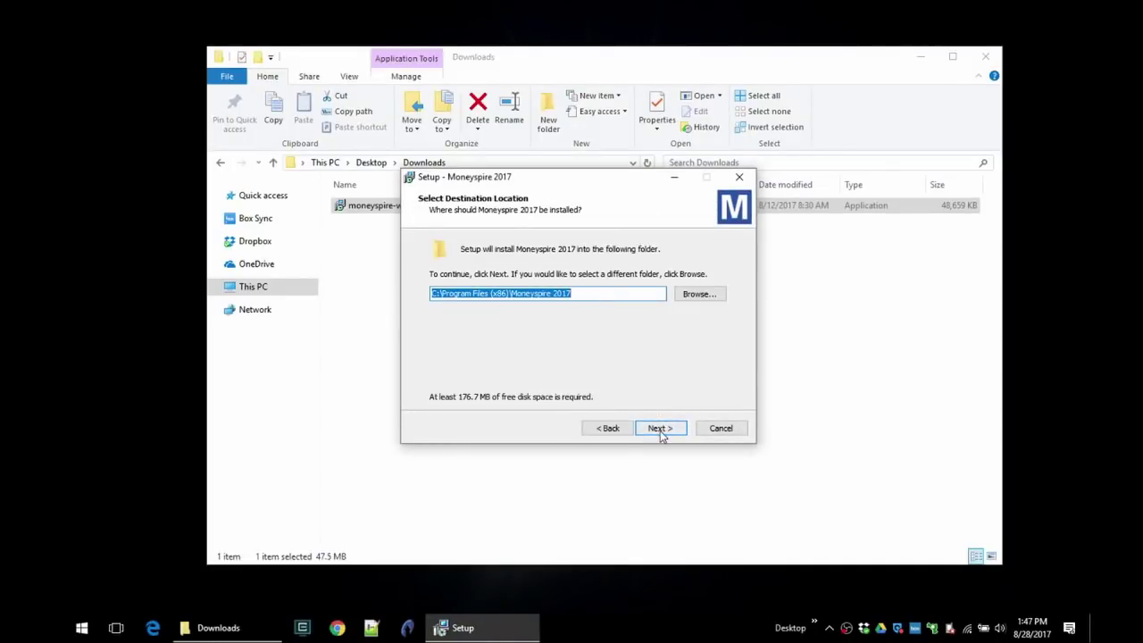
click(660, 428)
click(659, 428)
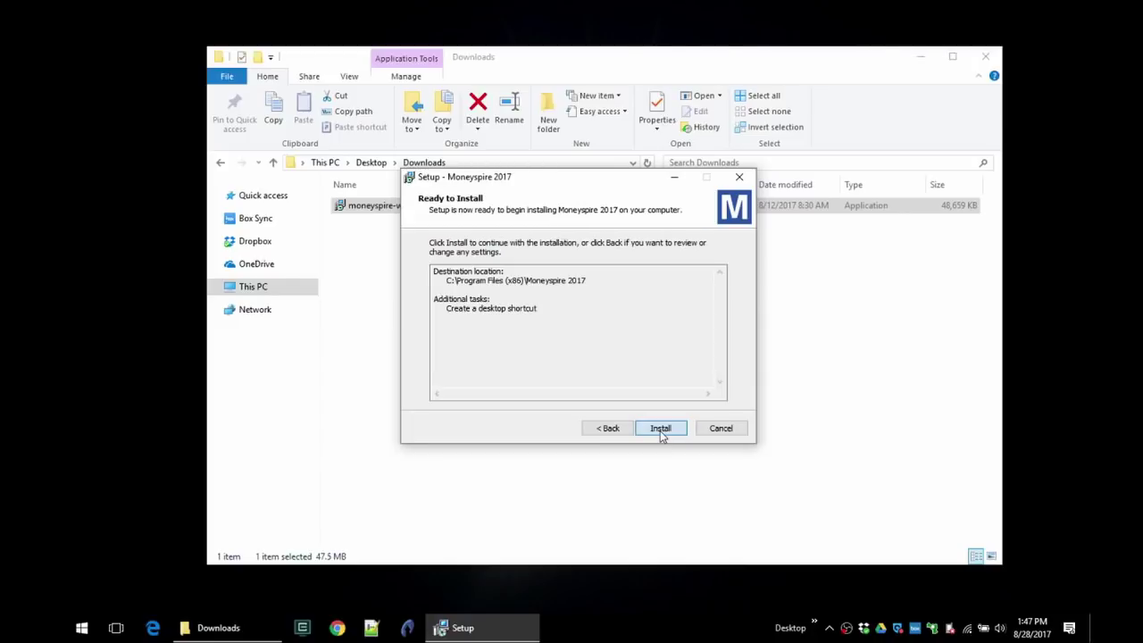
click(660, 428)
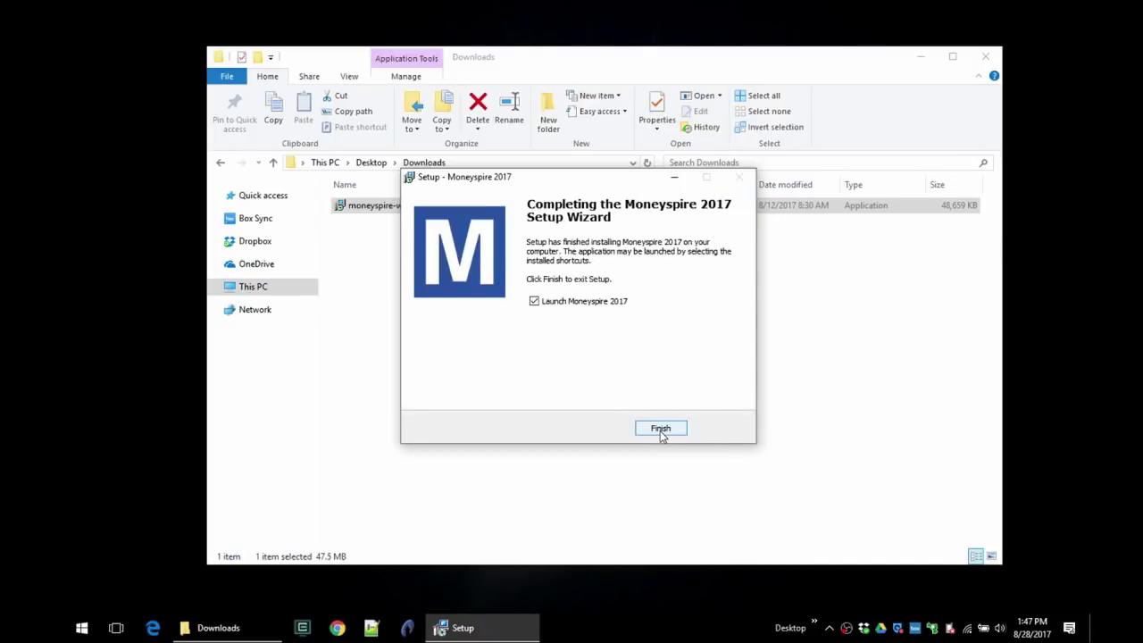
click(660, 430)
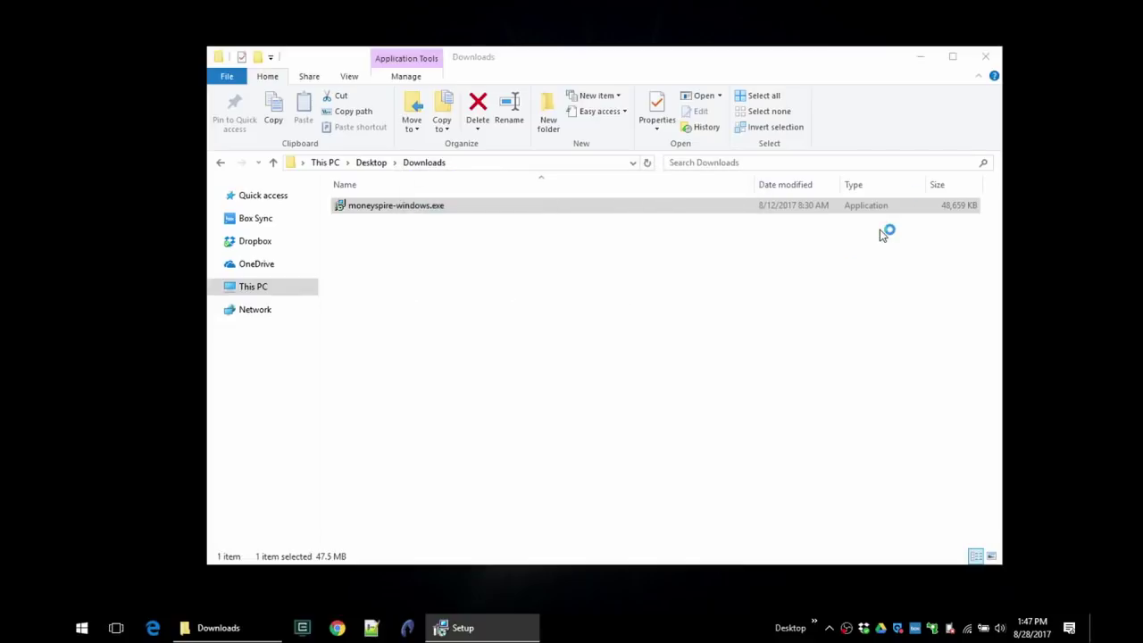
click(986, 58)
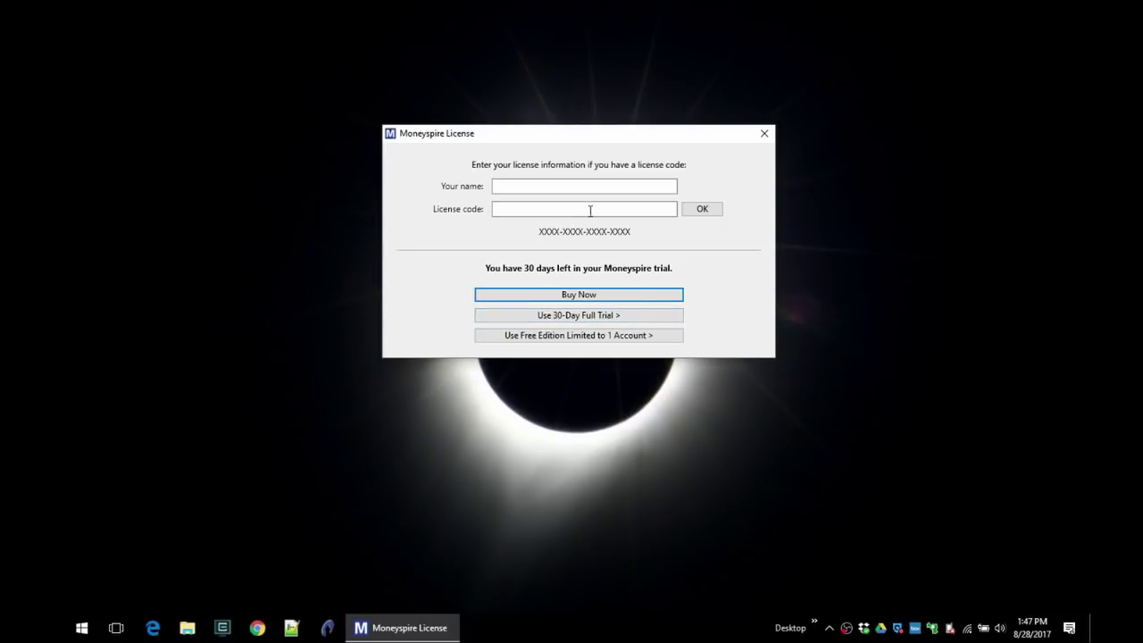
Start the Moneyspire 2017 30-day full trial
click(581, 314)
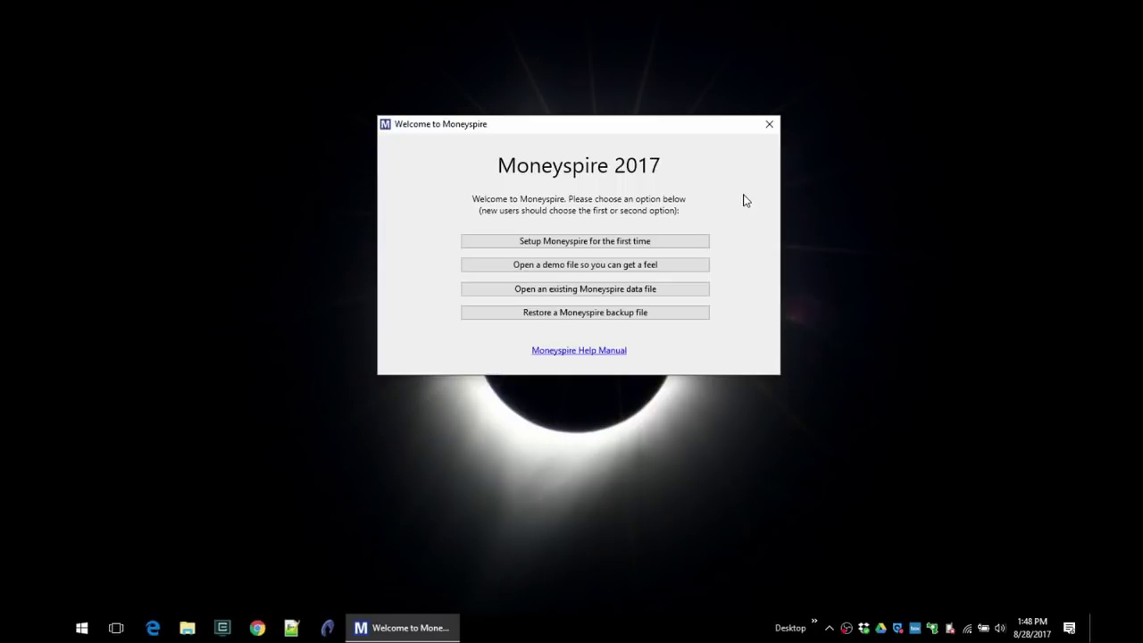
Begin first-time setup, name the file 'My Test File' and keep United States Dollar as currency
click(578, 242)
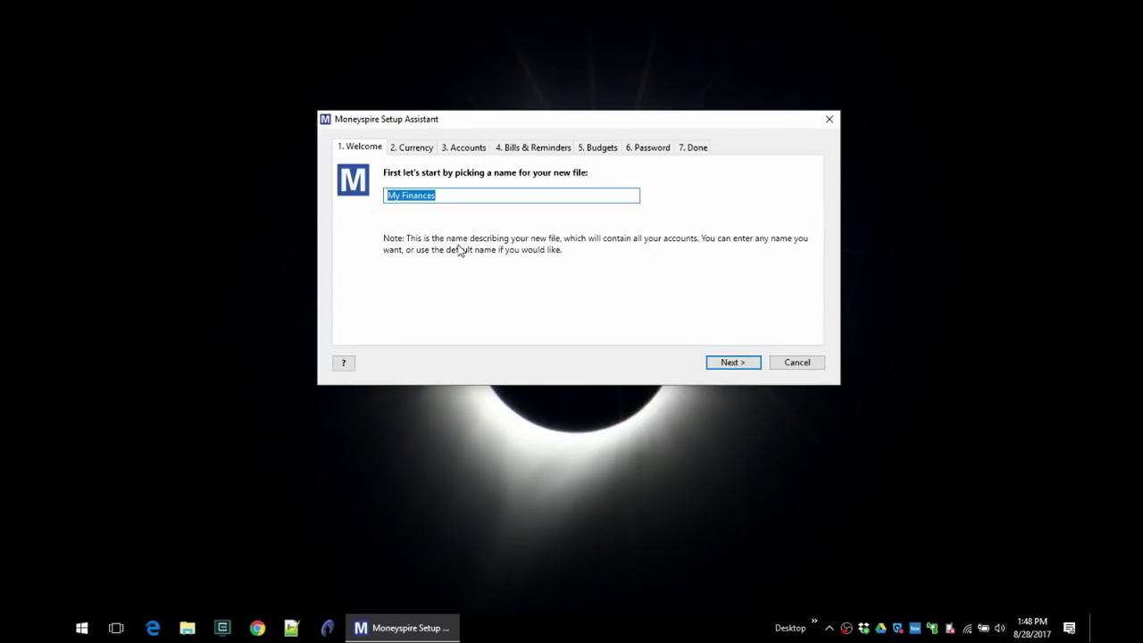
text(My Test File)
click(727, 362)
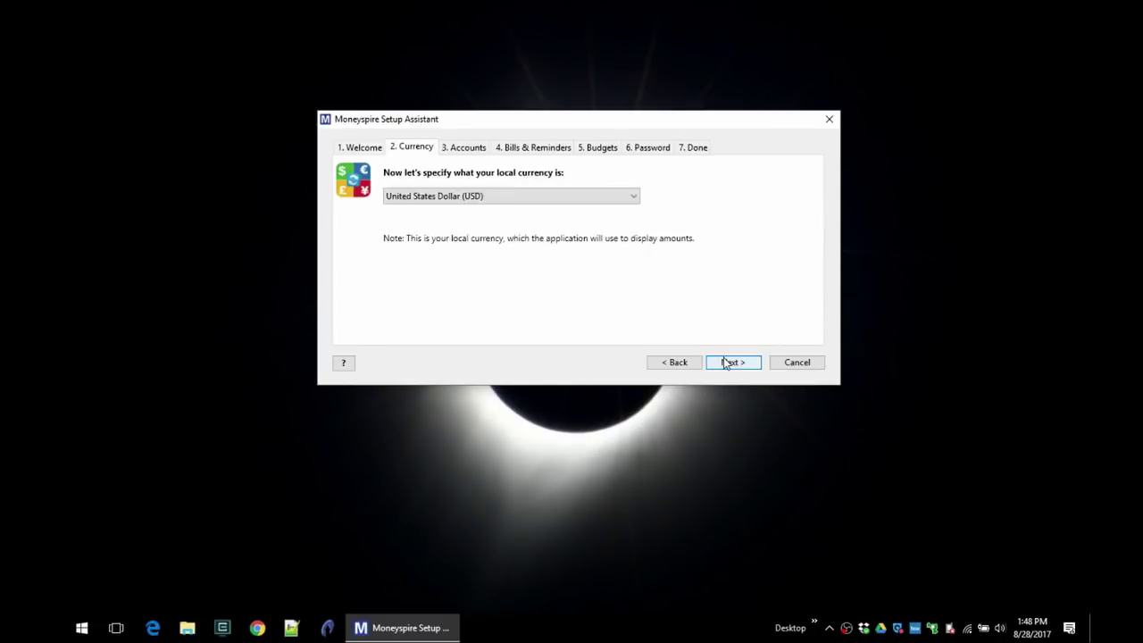
click(566, 197)
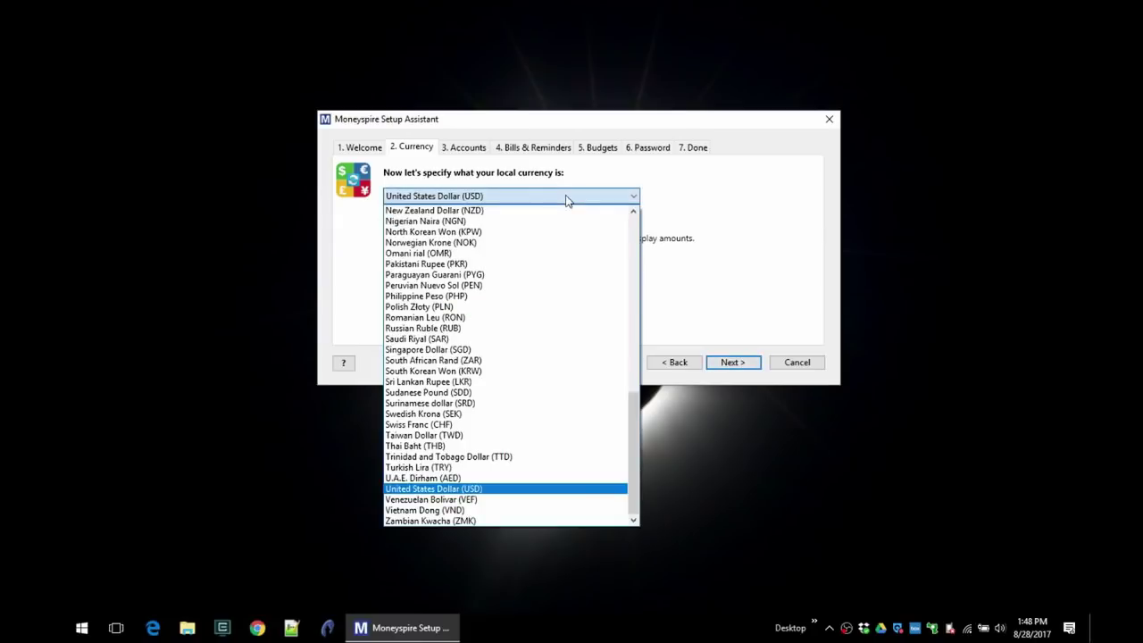
click(566, 198)
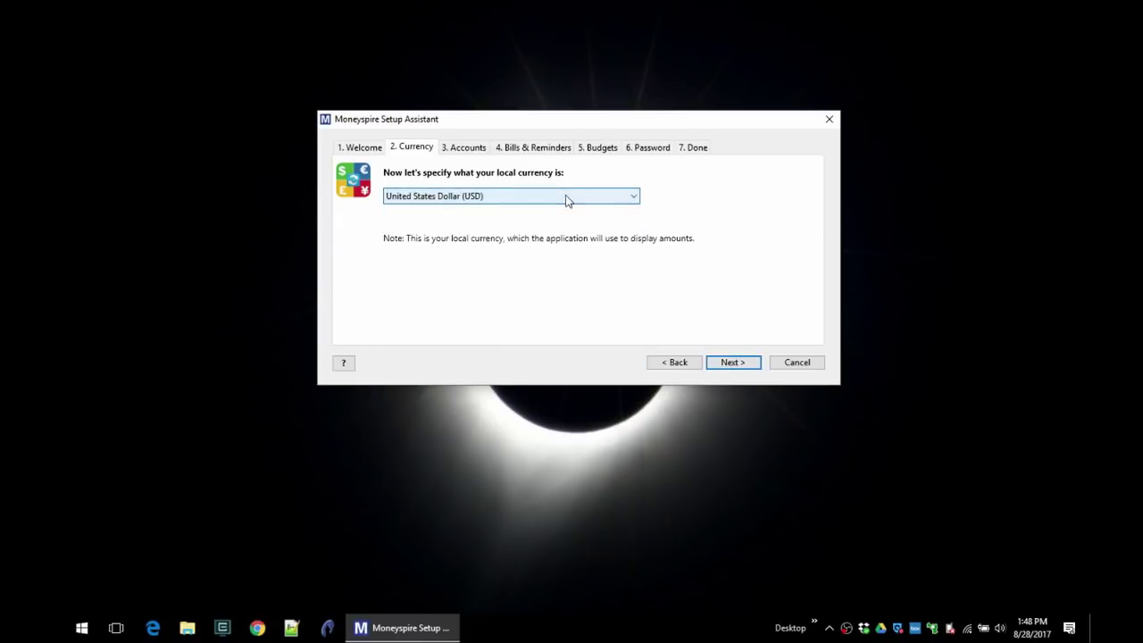
click(734, 365)
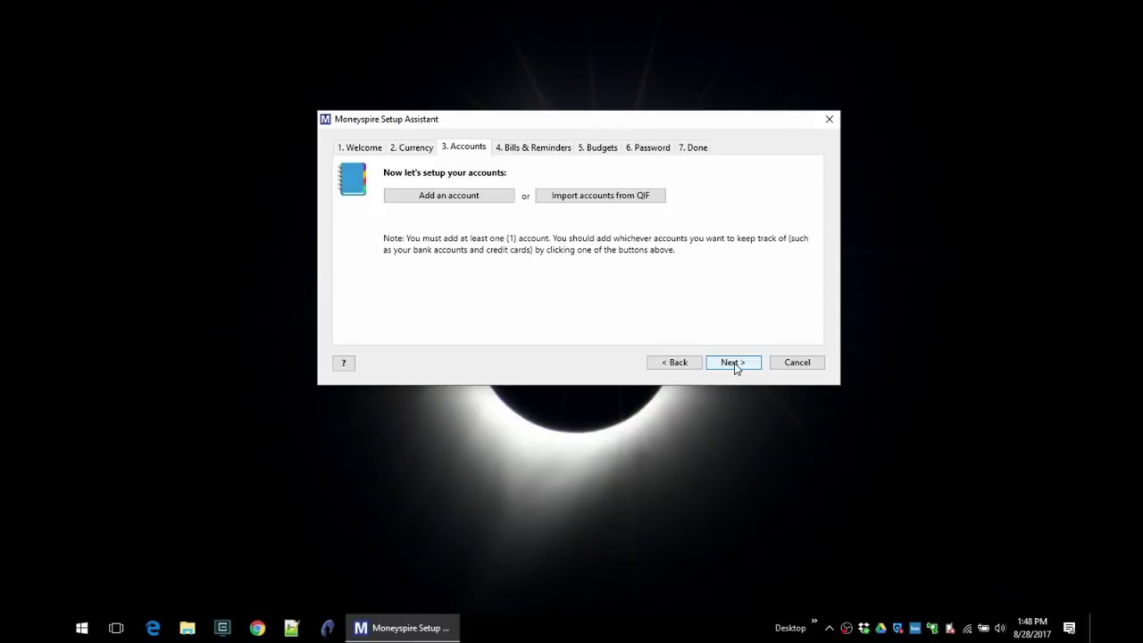
click(601, 199)
Add a 'Checking Account' with an initial balance of 2000
click(457, 198)
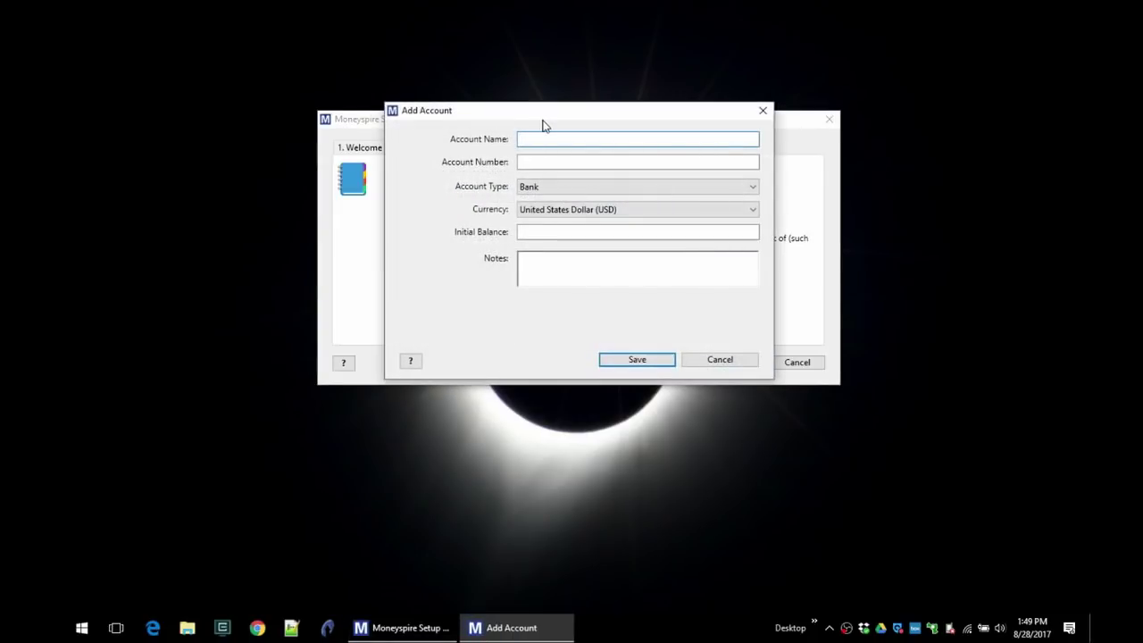
text(Checking Account)
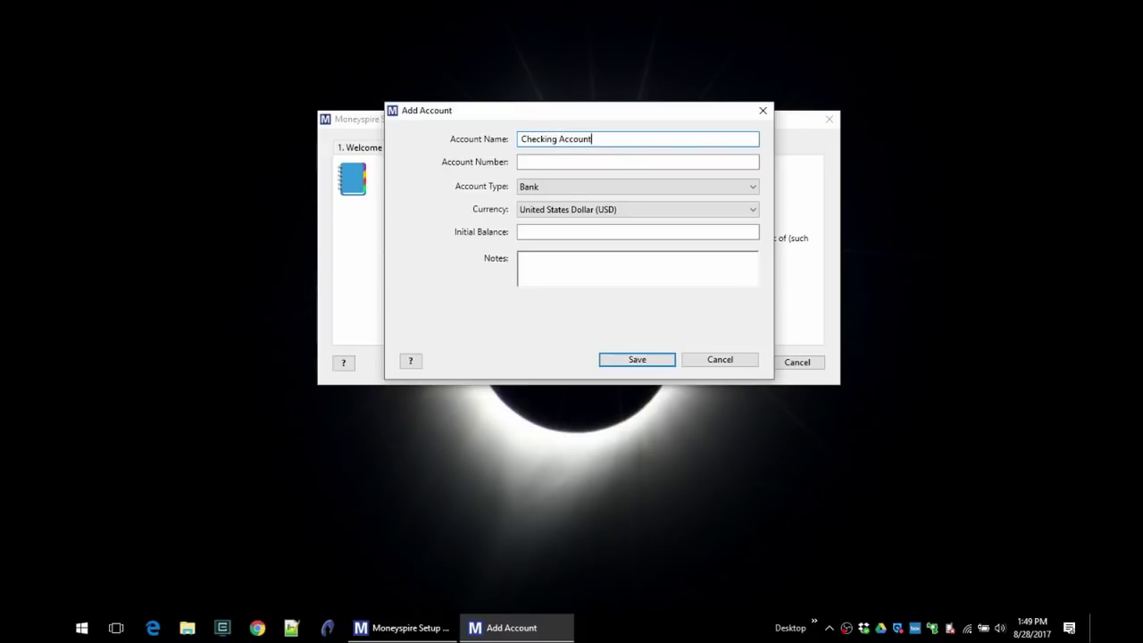
click(539, 231)
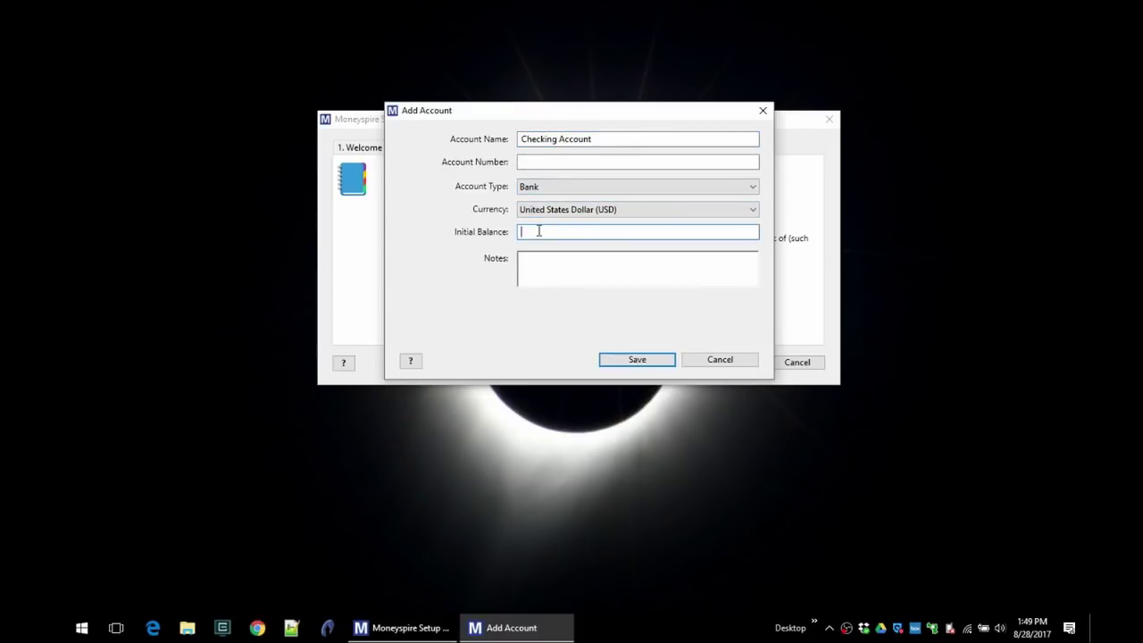
text(2000)
click(634, 360)
Add a Bank-type 'Savings Account' with an initial balance of 5000
click(441, 194)
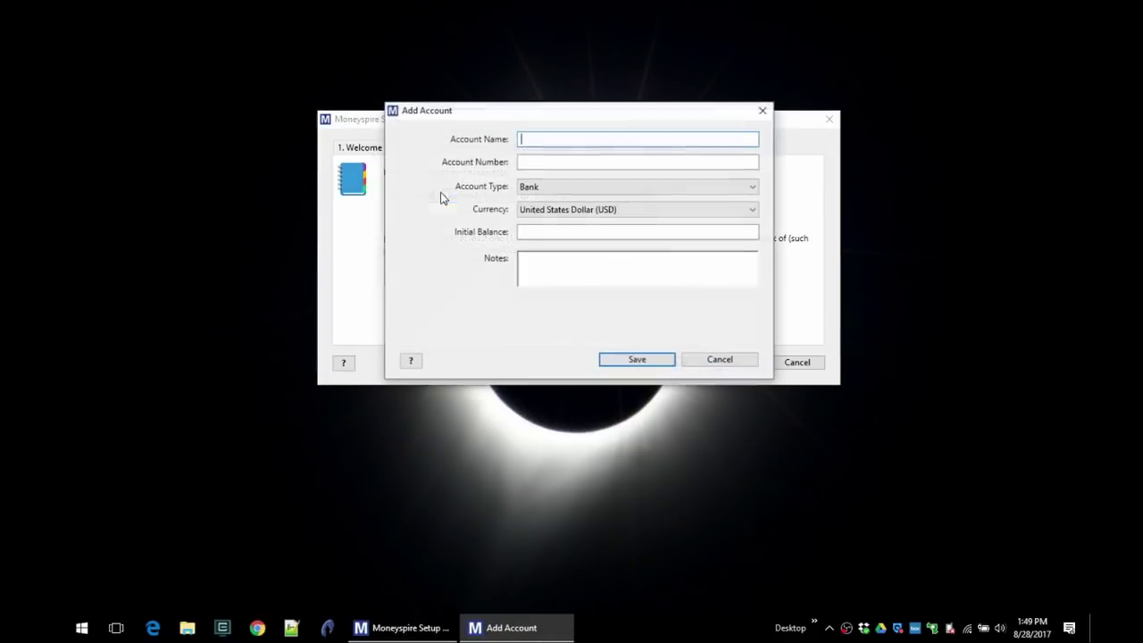
text(Savings Account)
key(Tab)
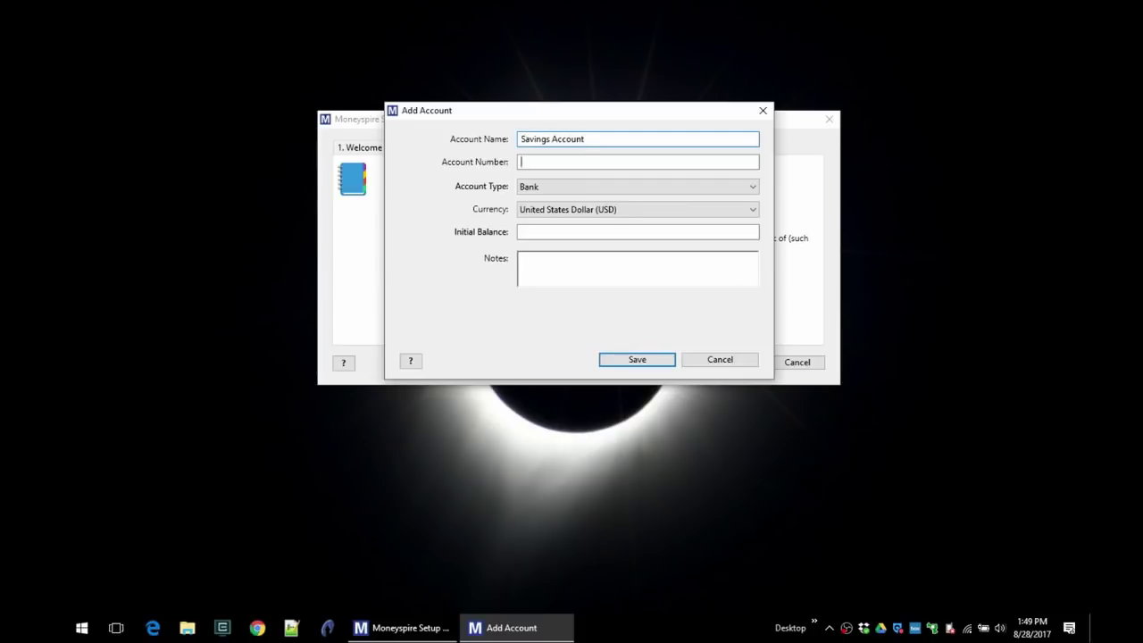
key(Tab)
click(567, 187)
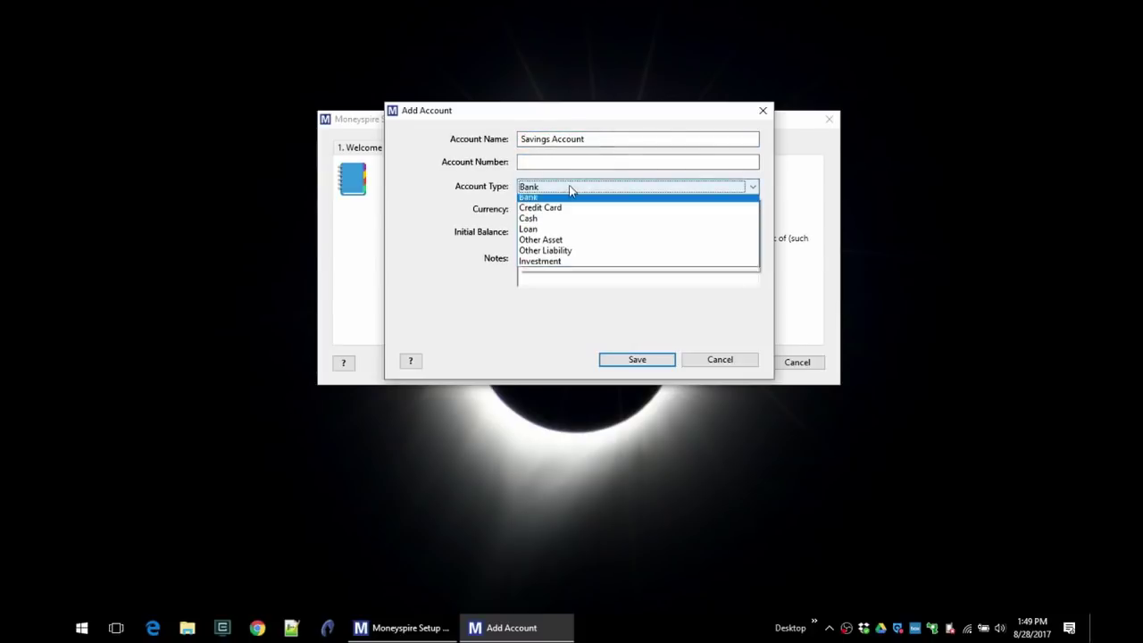
click(572, 188)
click(549, 233)
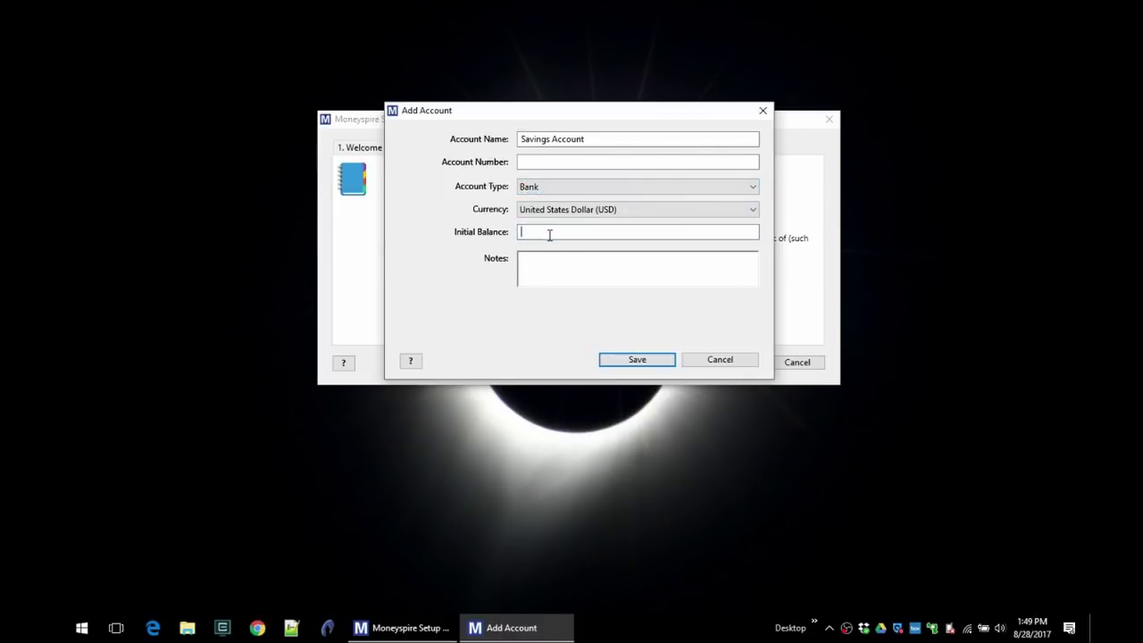
text(5000)
click(623, 358)
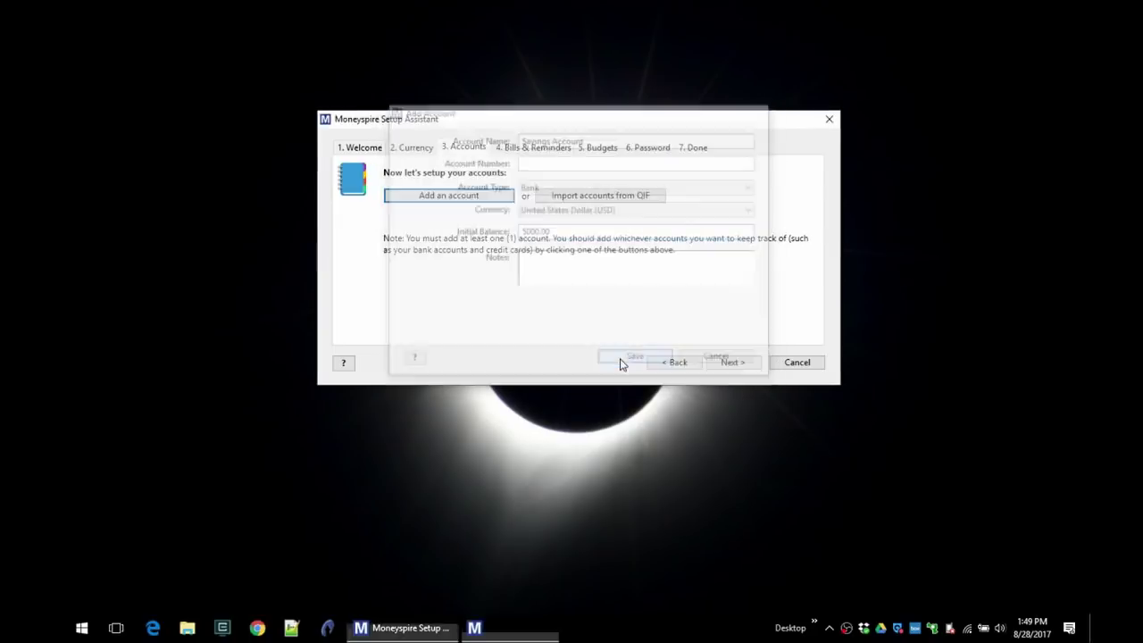
Add a Credit Card account owing 500 at 13.25% interest
click(466, 195)
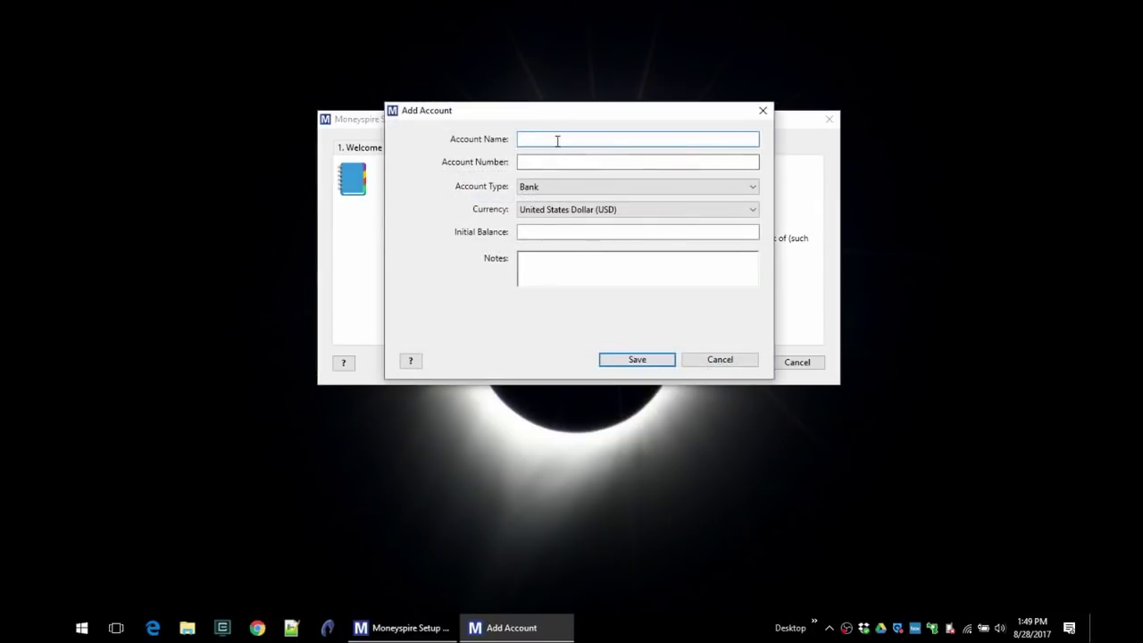
text(Credit Card)
click(573, 189)
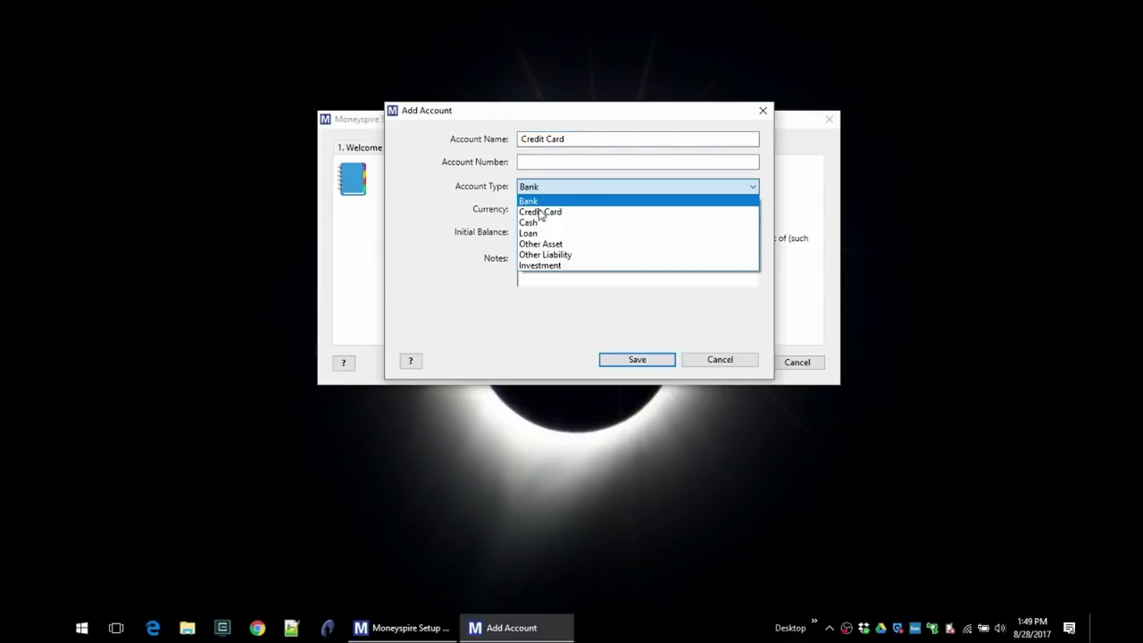
click(553, 214)
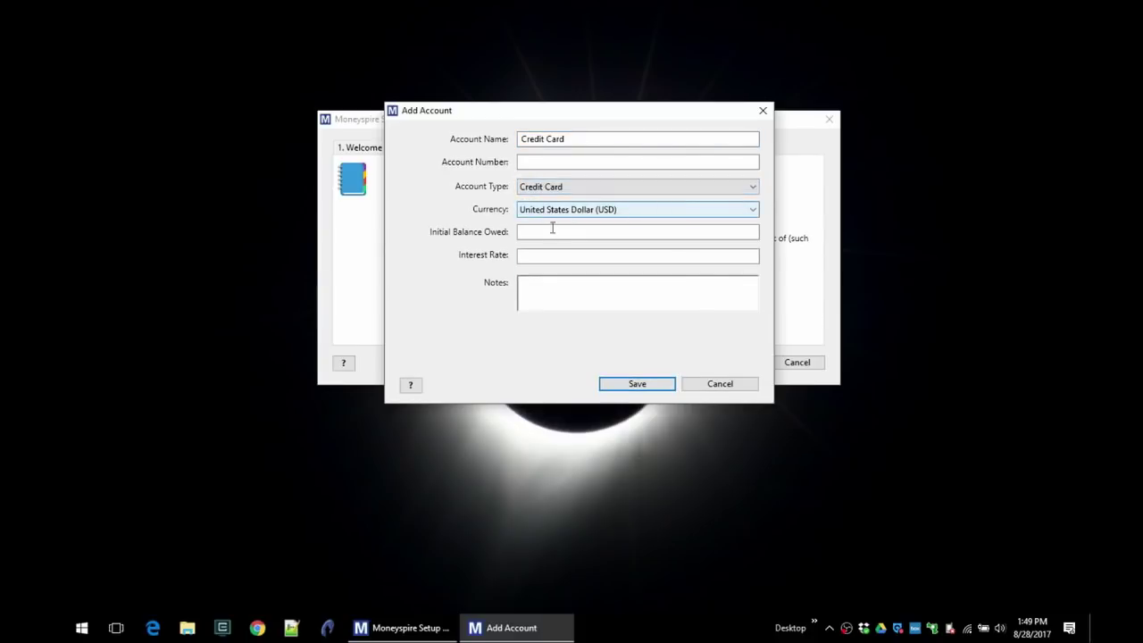
click(548, 231)
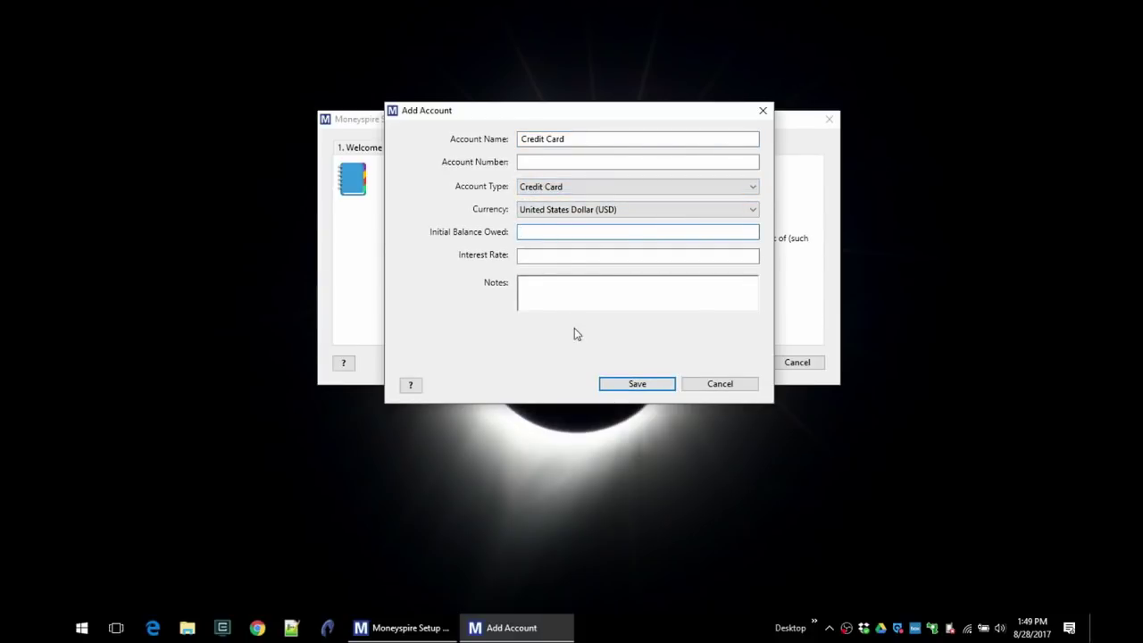
text(500)
key(Tab)
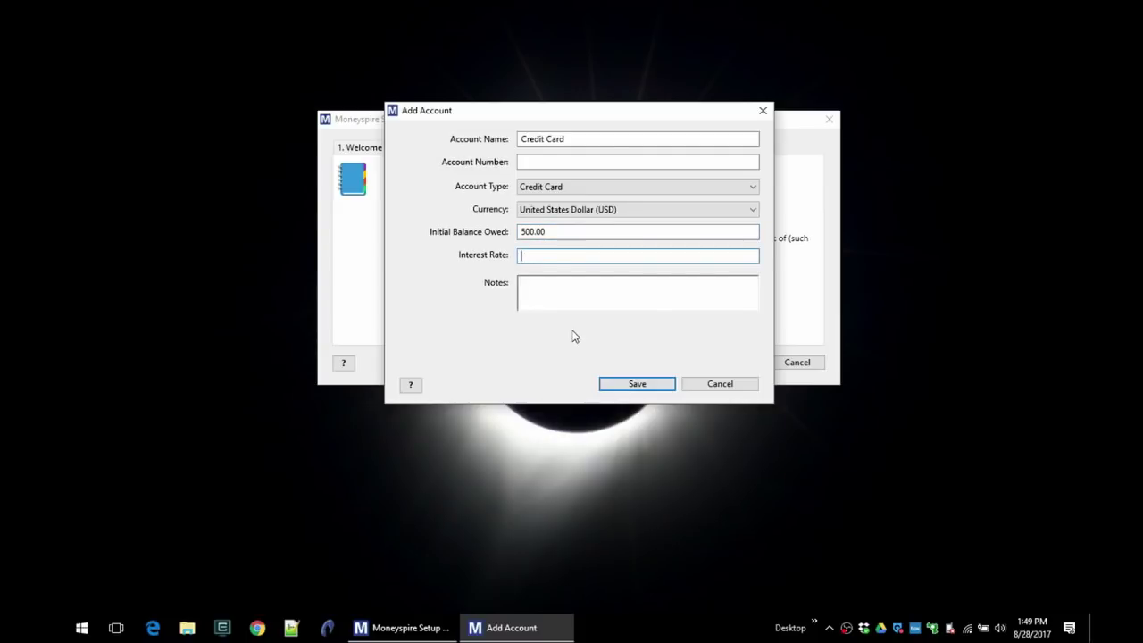
text(13.25)
click(631, 386)
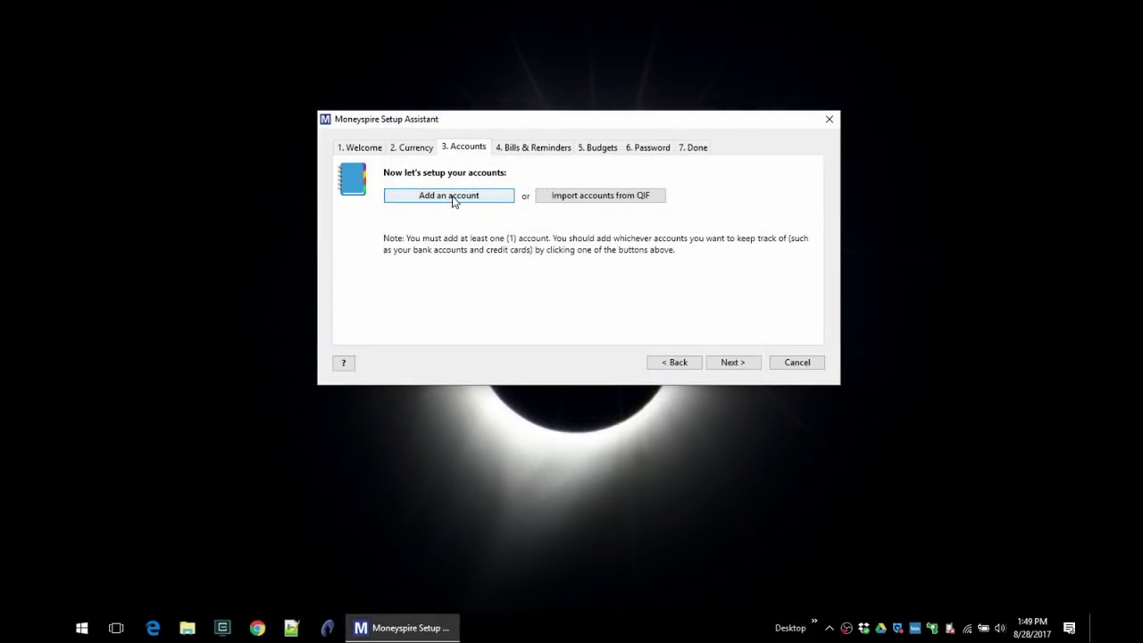
click(452, 200)
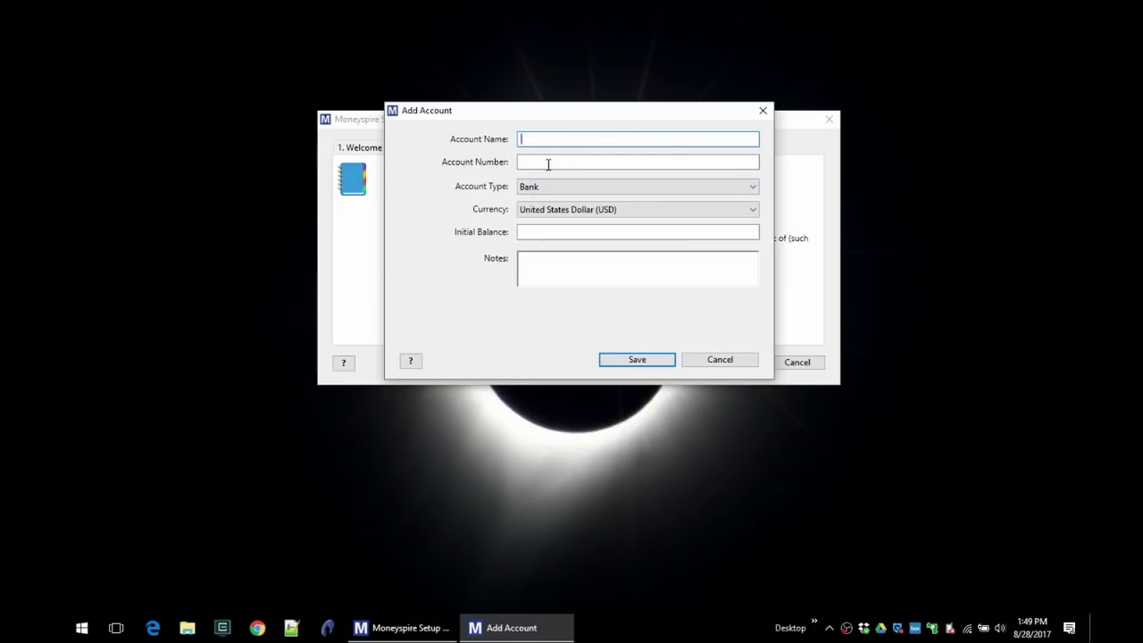
Add a 'House' Other Asset account with a 200000 initial balance
text(House)
click(577, 188)
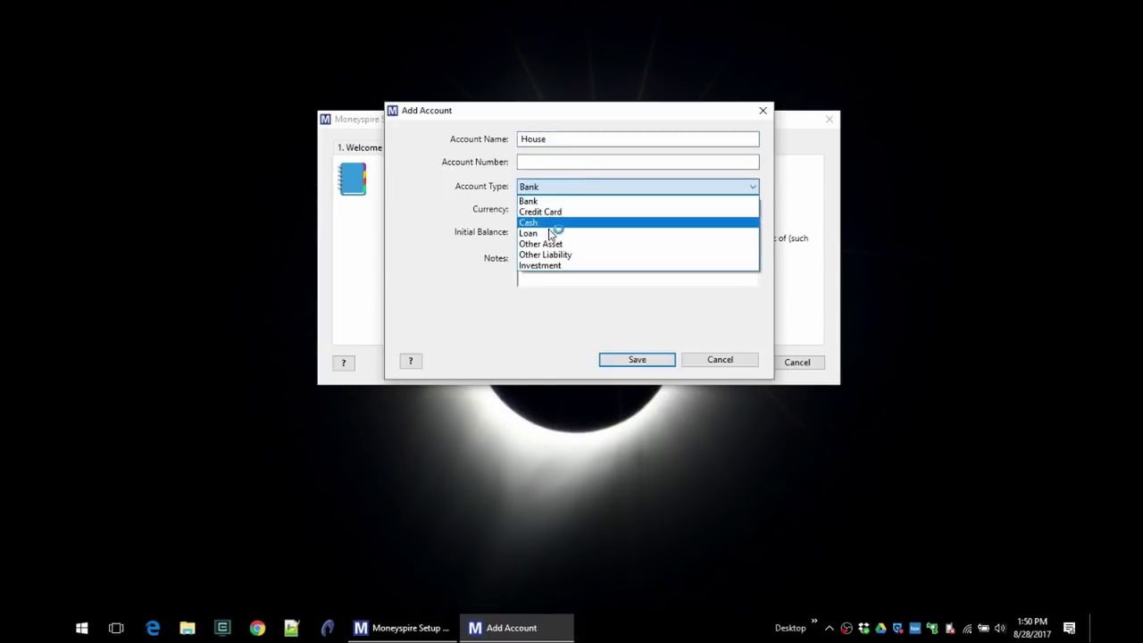
click(571, 243)
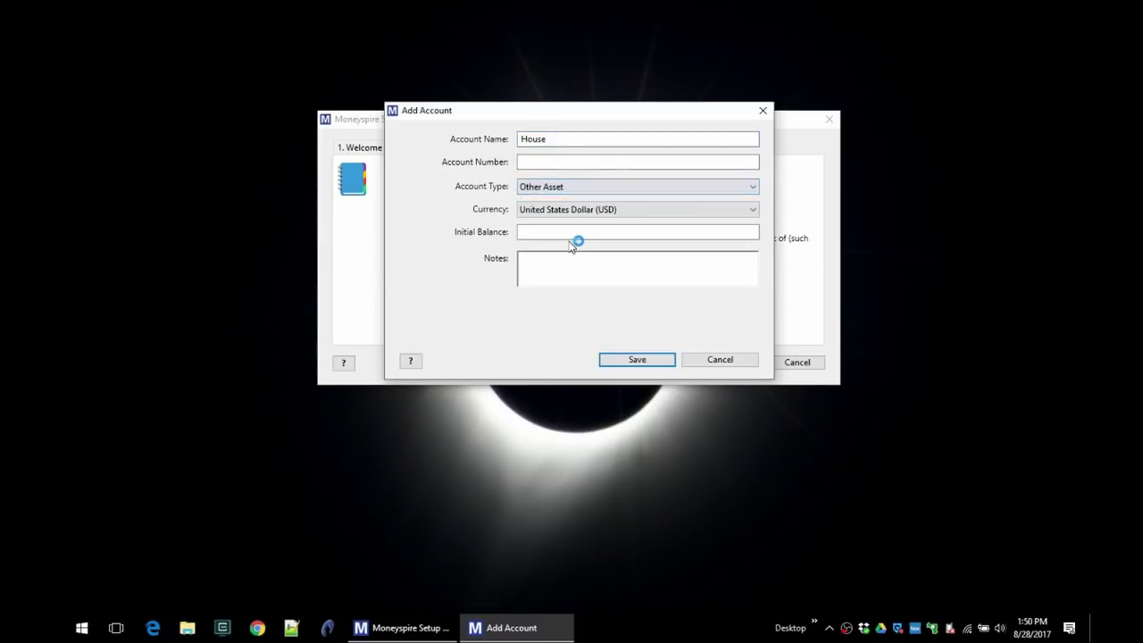
click(539, 233)
text(200000)
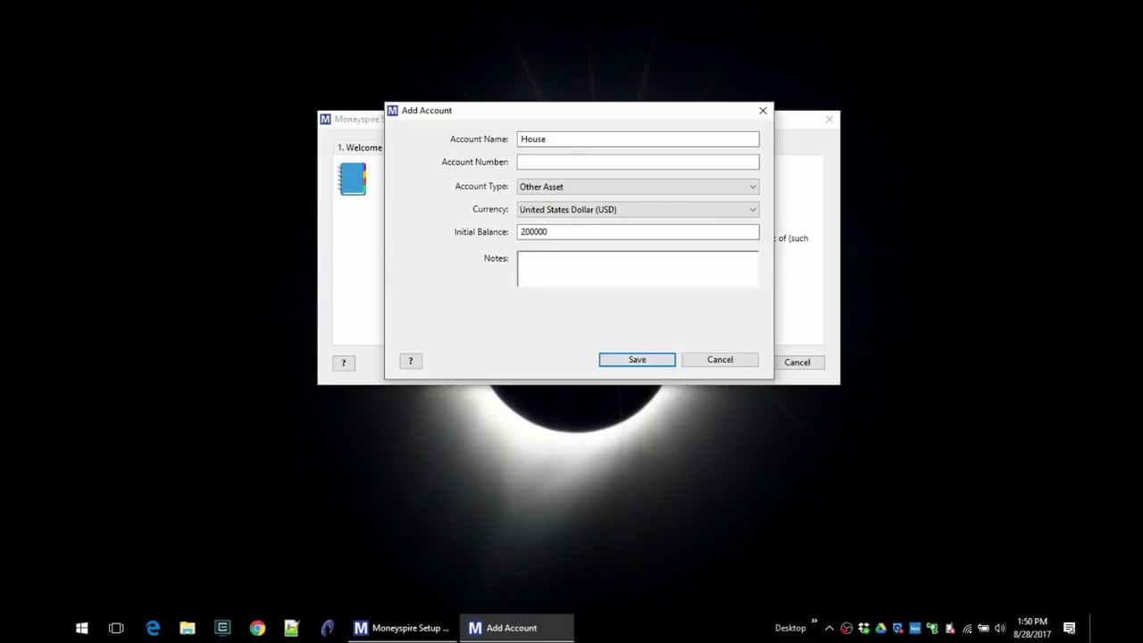
key(Return)
Add a 'Mortgage' Loan account with 150000 principal at 3.25 interest
click(452, 194)
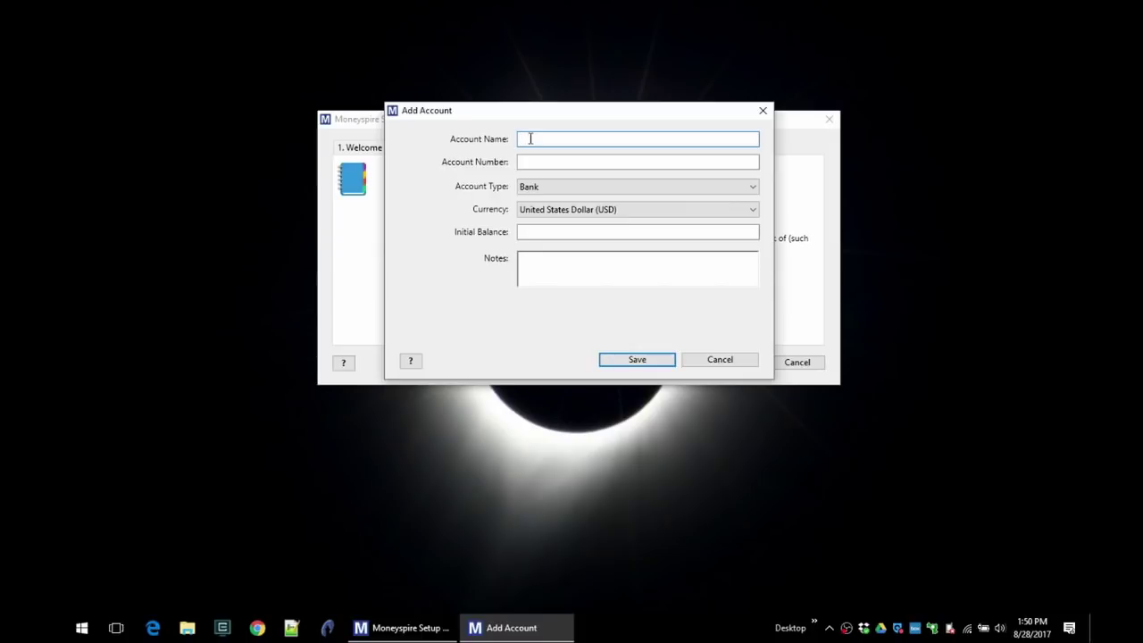
text(Mortgage)
click(557, 185)
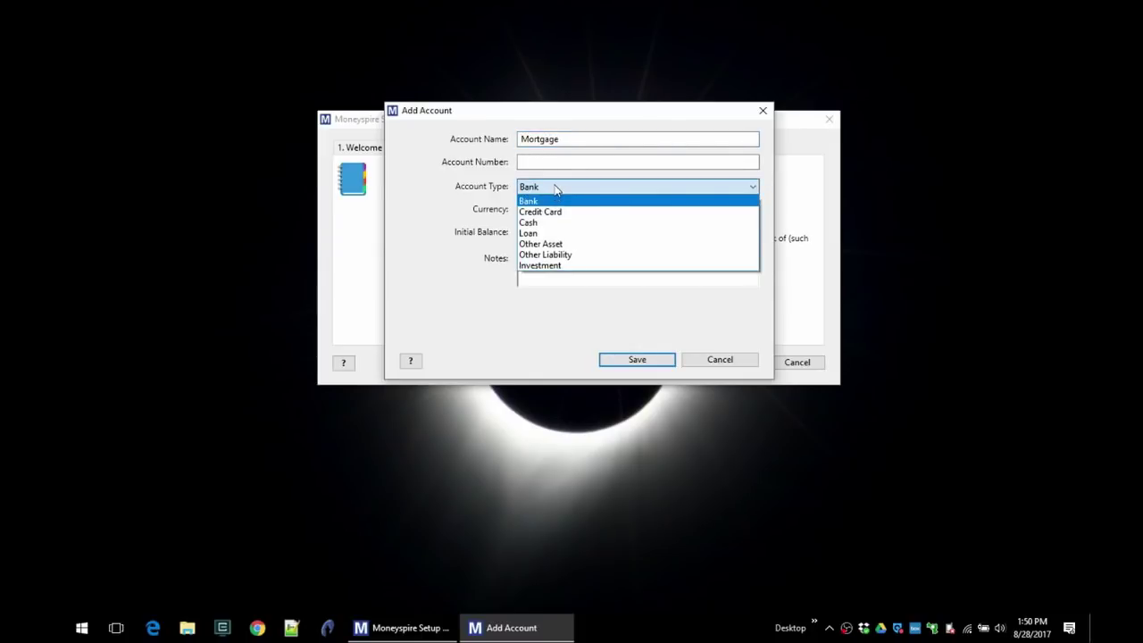
click(533, 231)
click(539, 233)
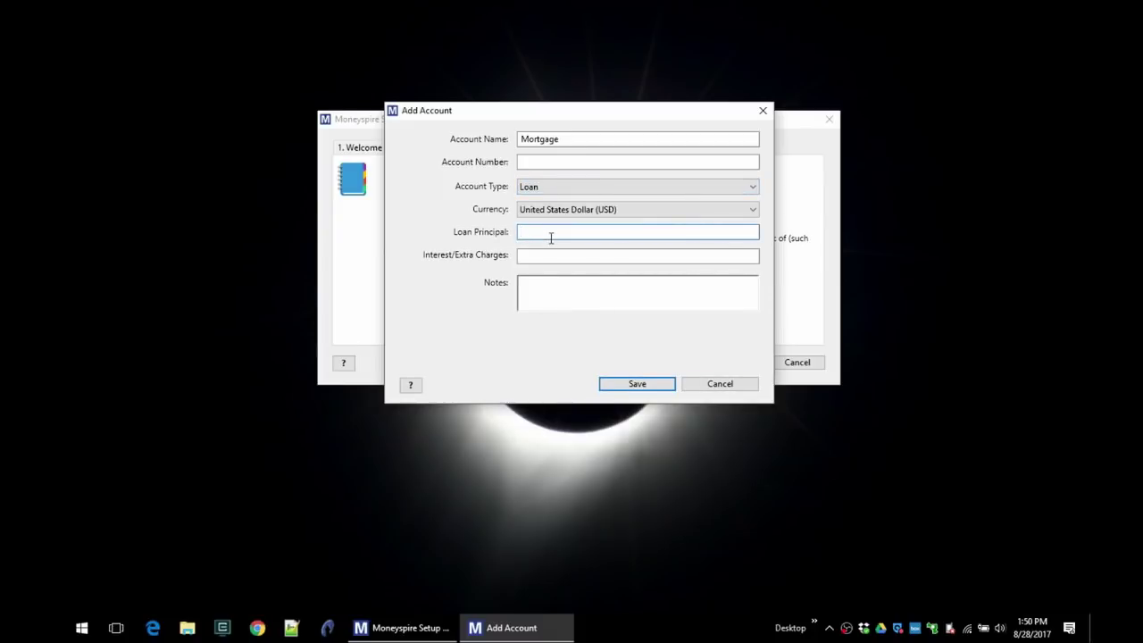
text(150000)
key(Tab)
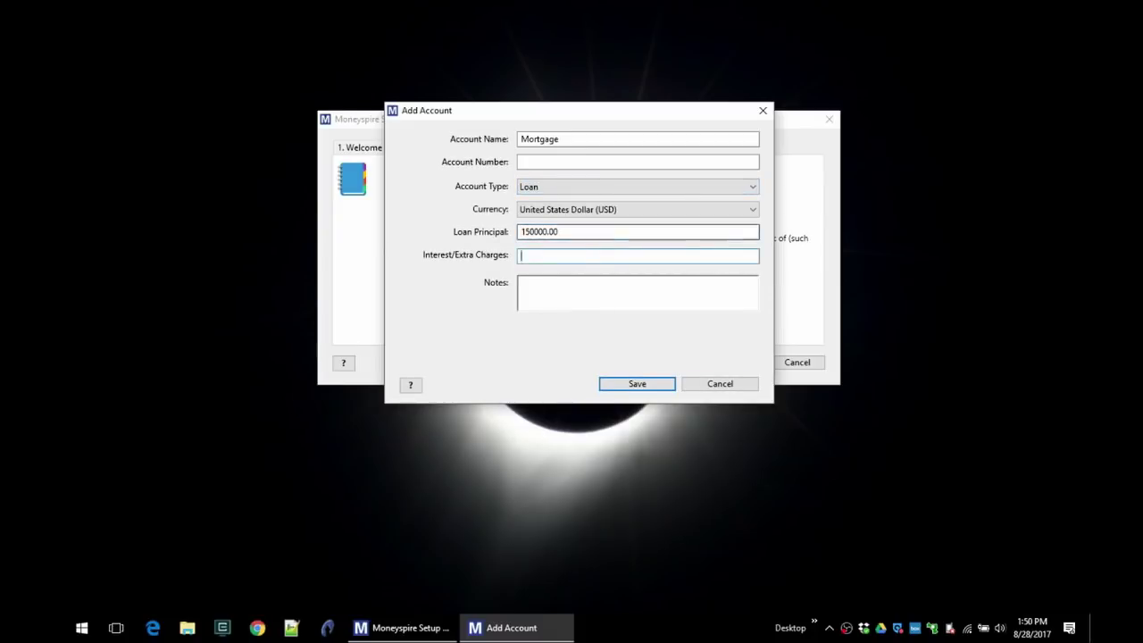
text(3.25)
click(633, 384)
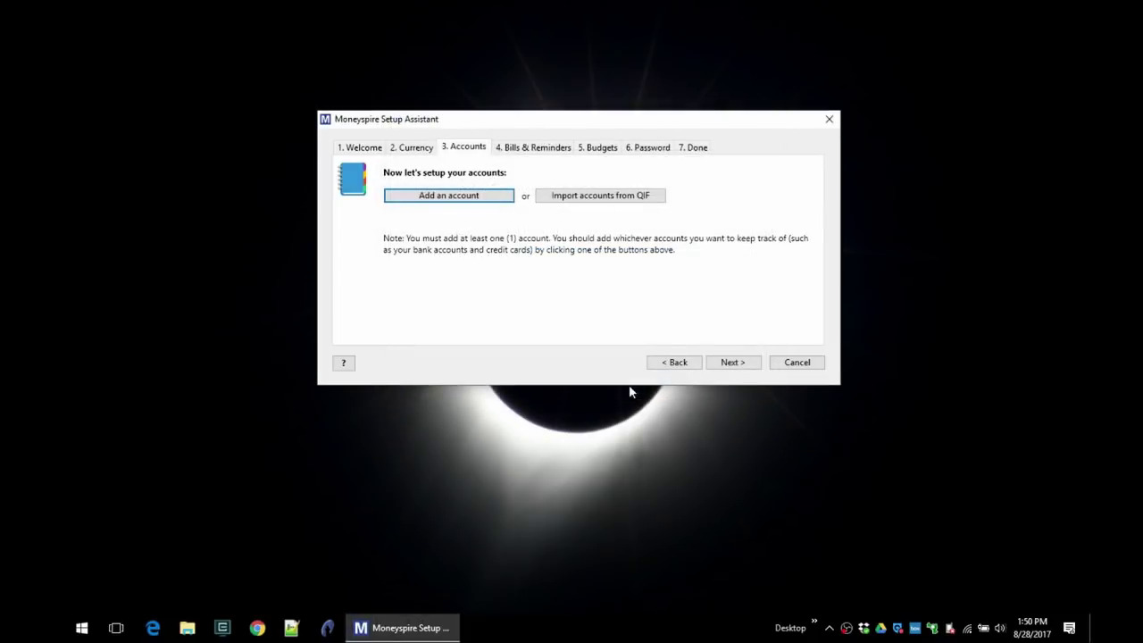
Advance from the Accounts step to Bills & Reminders and start a new reminder
click(743, 364)
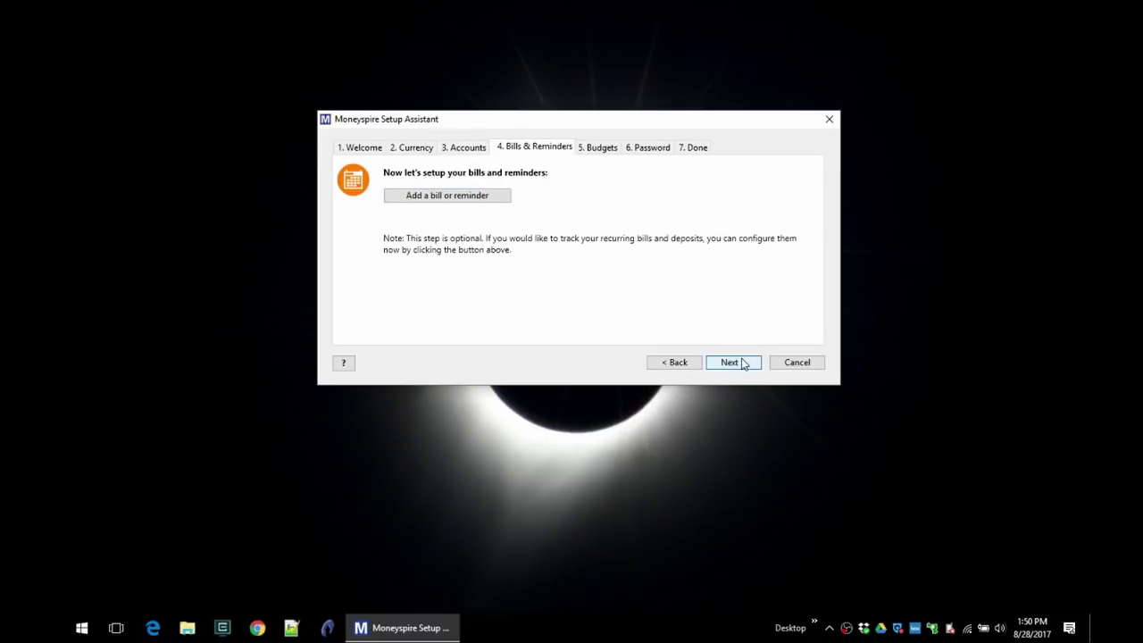
click(681, 362)
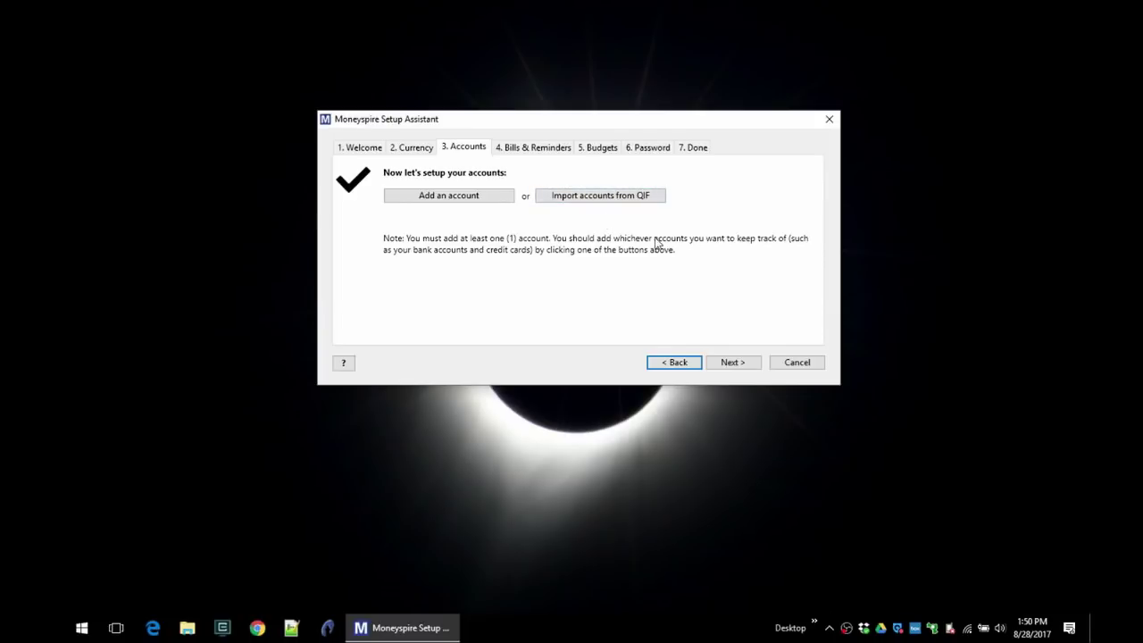
click(742, 364)
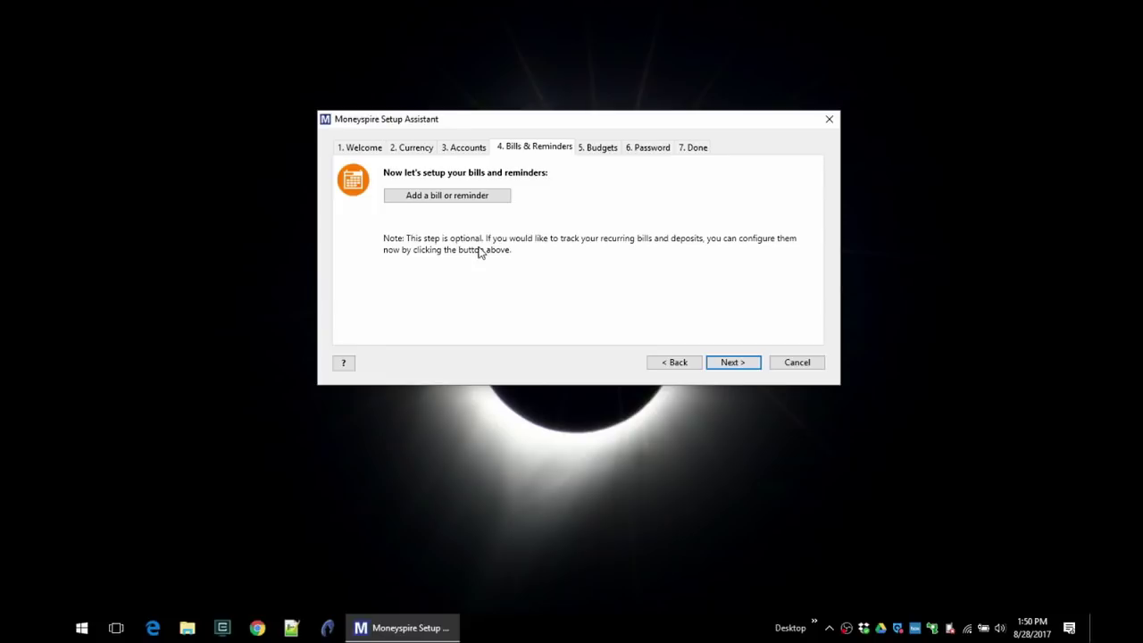
click(460, 205)
Name the reminder 'Electric Bill' with category Bills:Electric and a 75.00 withdrawal
drag(513, 72, 523, 125)
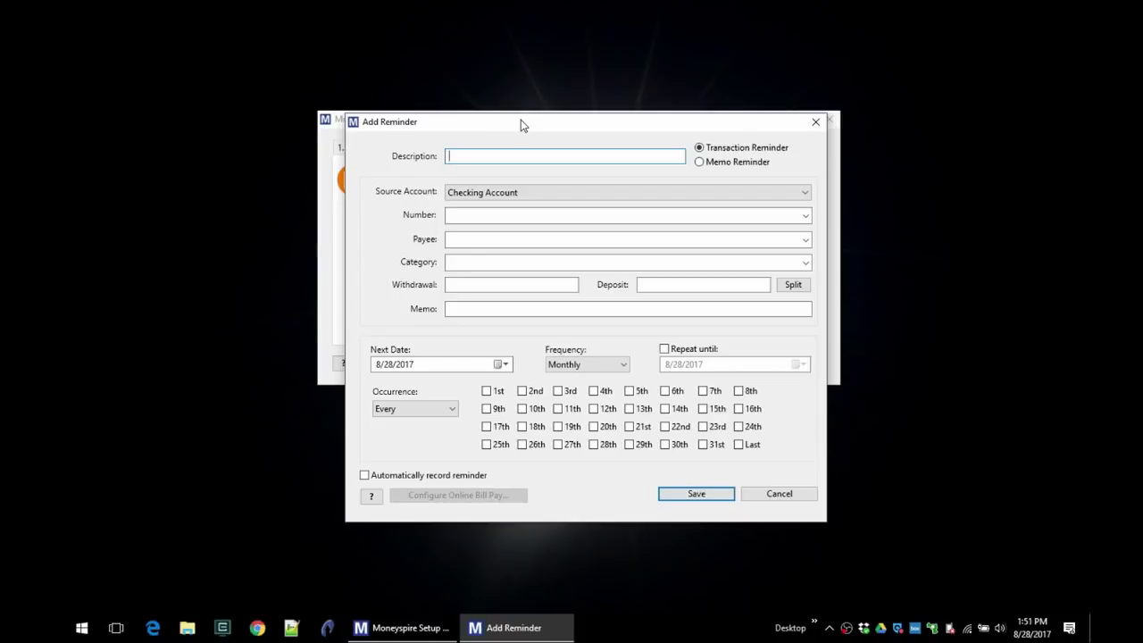
text(Electric Bill)
click(805, 264)
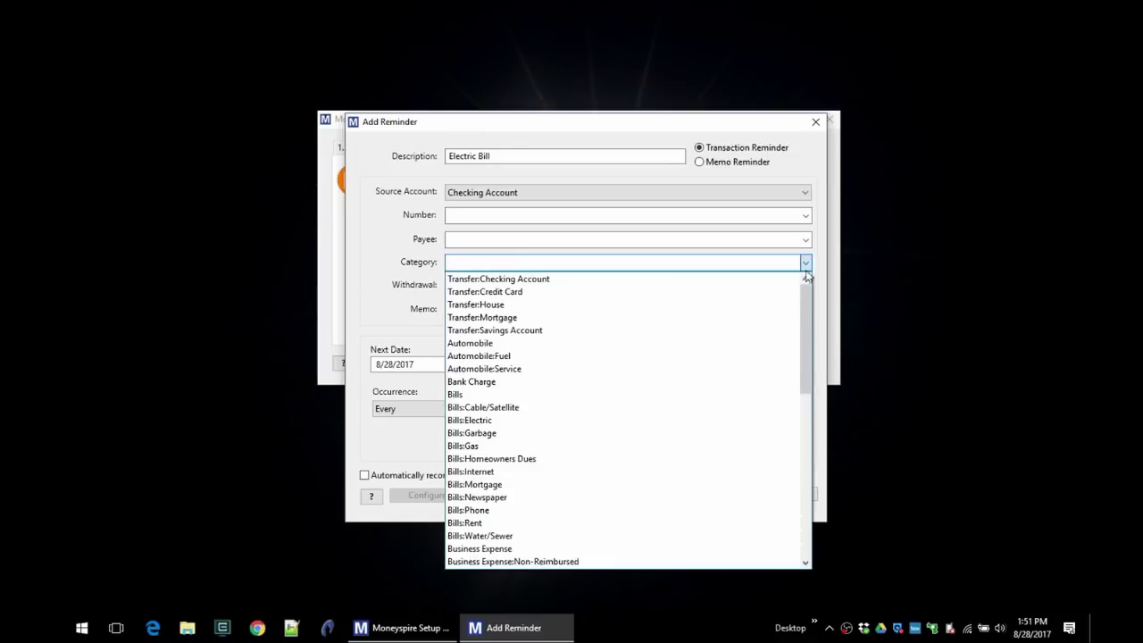
drag(809, 297, 810, 351)
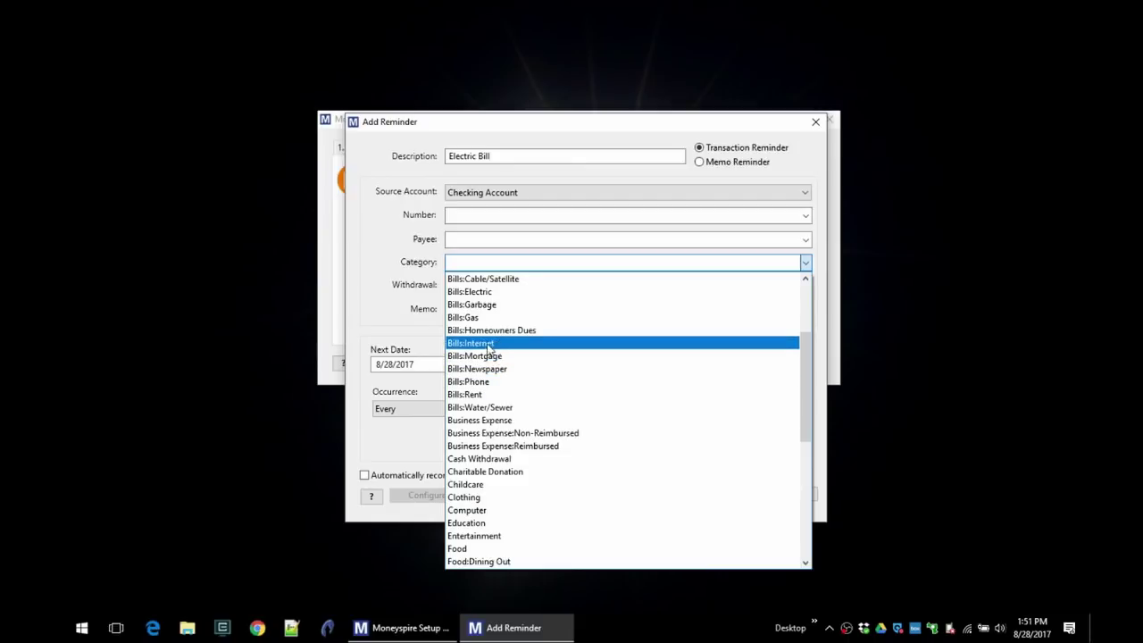
click(481, 290)
text(75)
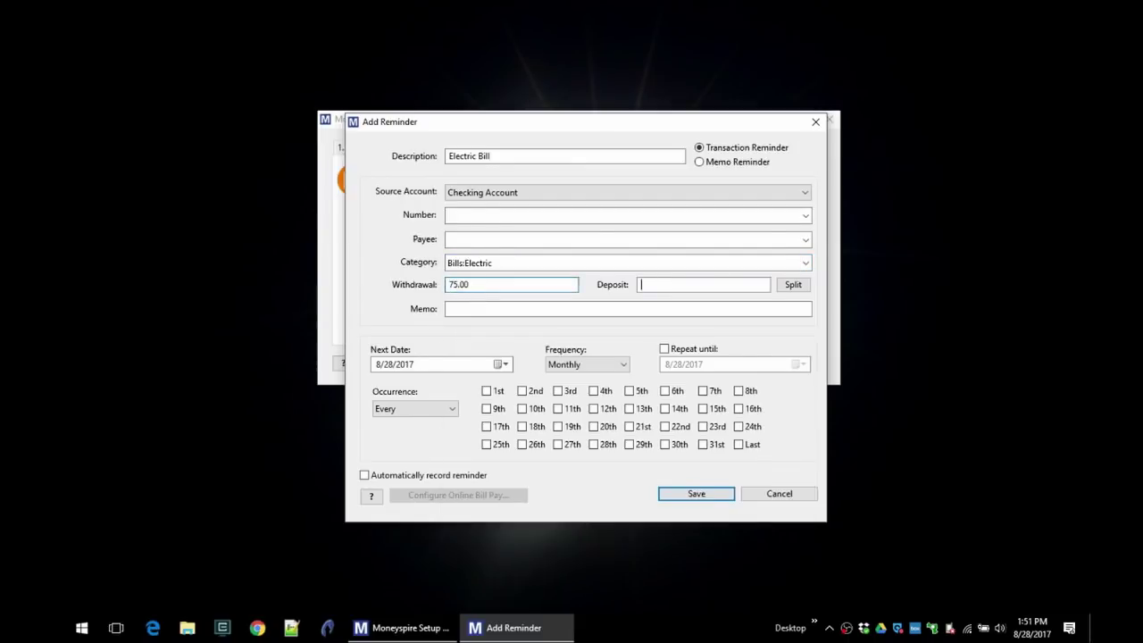
key(Tab)
Set next date to the 30th, recurring on the 30th, payee 'Acme Electric Company', and save
click(468, 366)
click(505, 364)
click(447, 456)
click(669, 444)
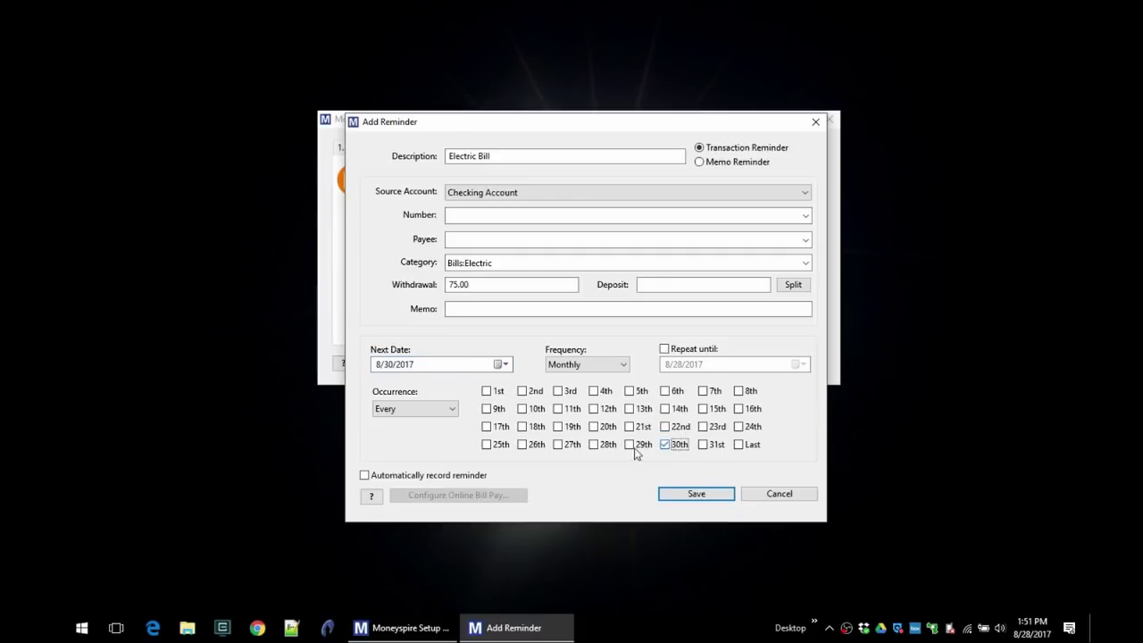
click(717, 496)
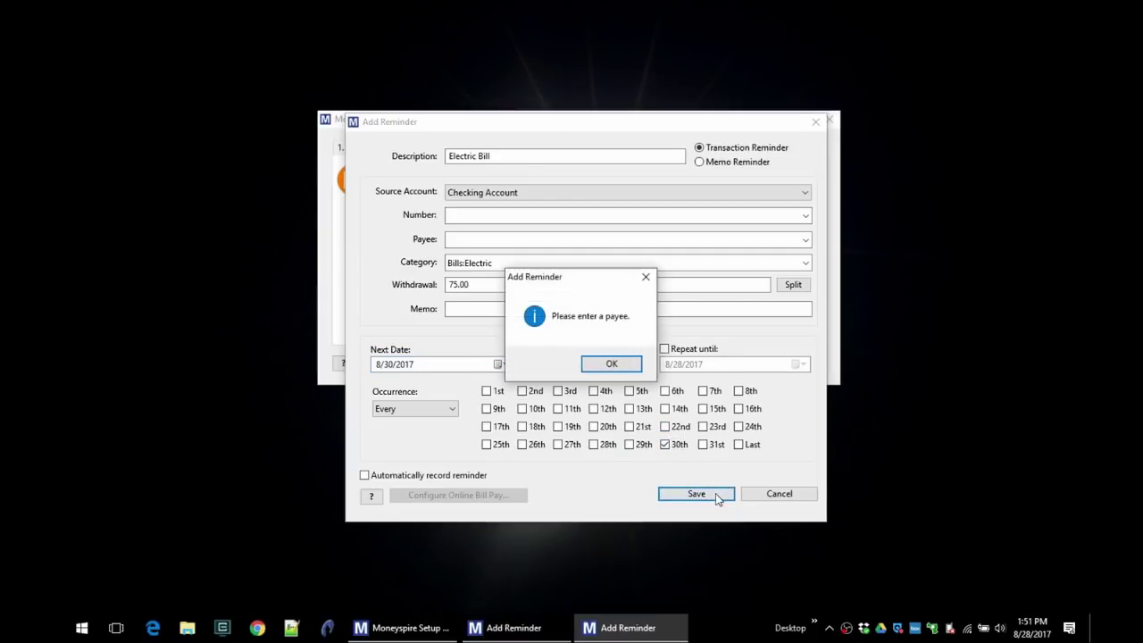
click(612, 362)
text(Acme Electric Co)
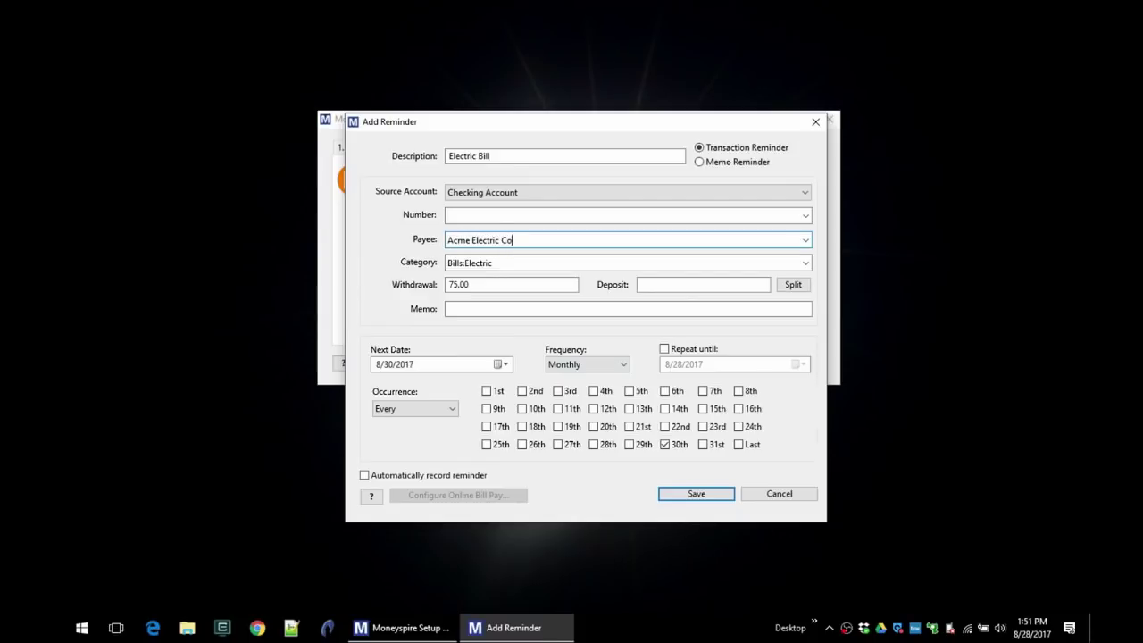
text(mpany)
click(697, 493)
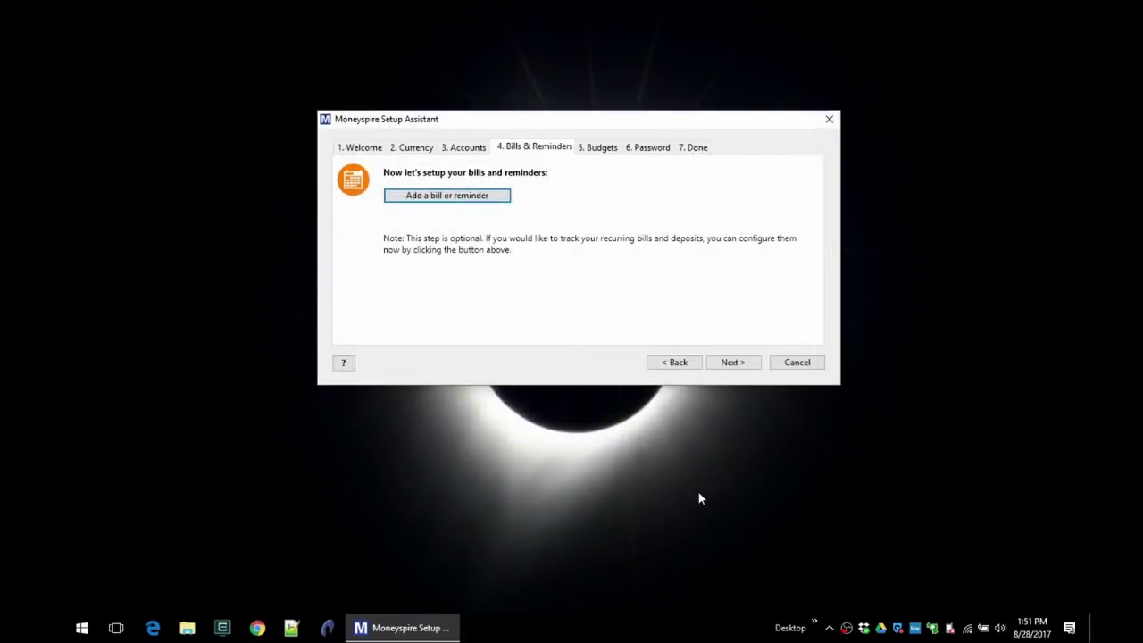
Create a 'Pay Check' reminder from 'Acme Mortor Company', category Salary, depositing 1500.00
click(442, 196)
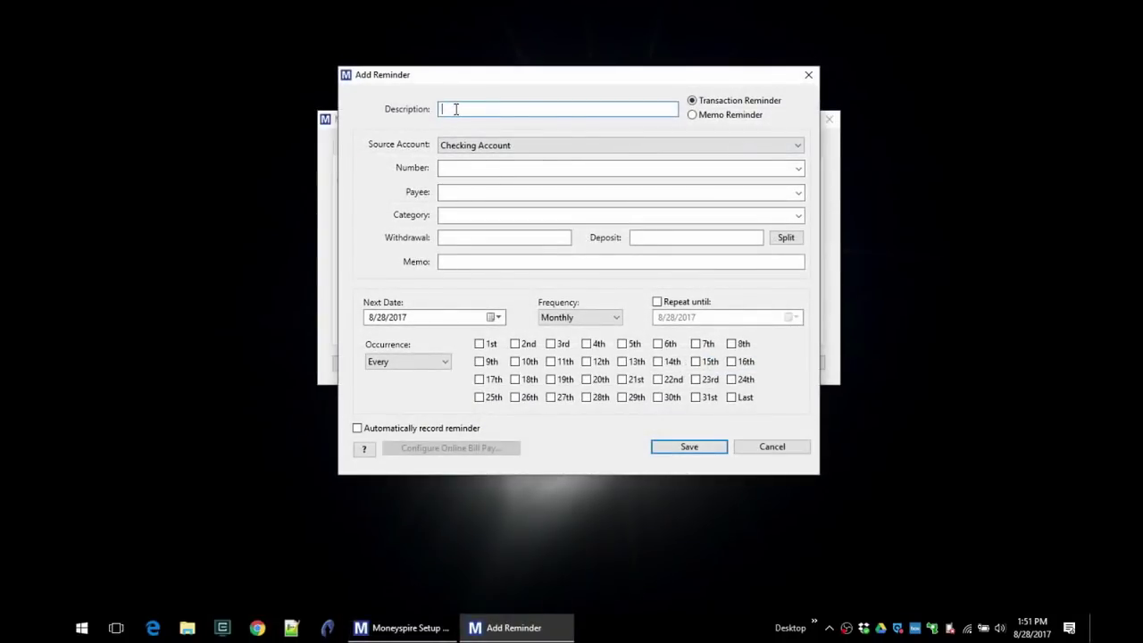
text(Pay Check)
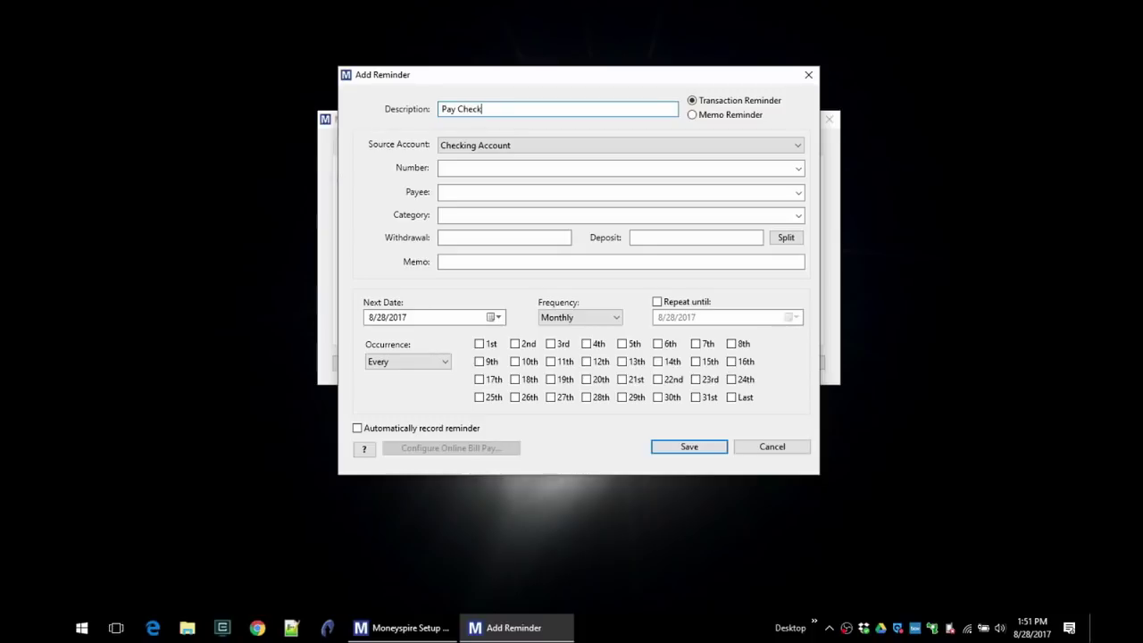
click(463, 193)
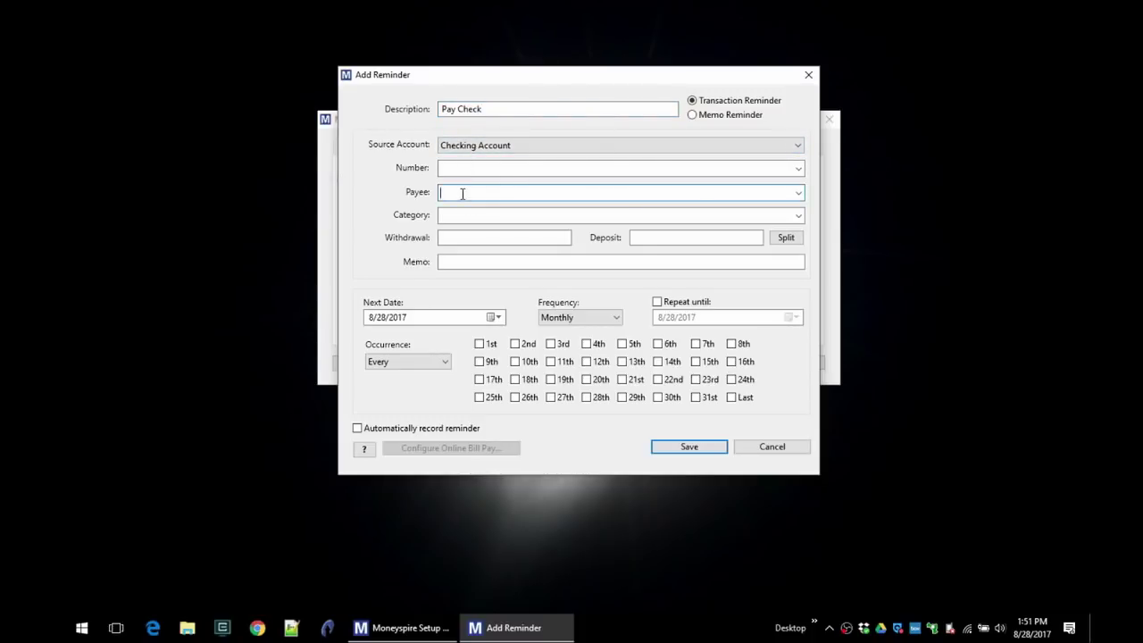
text(Acme )
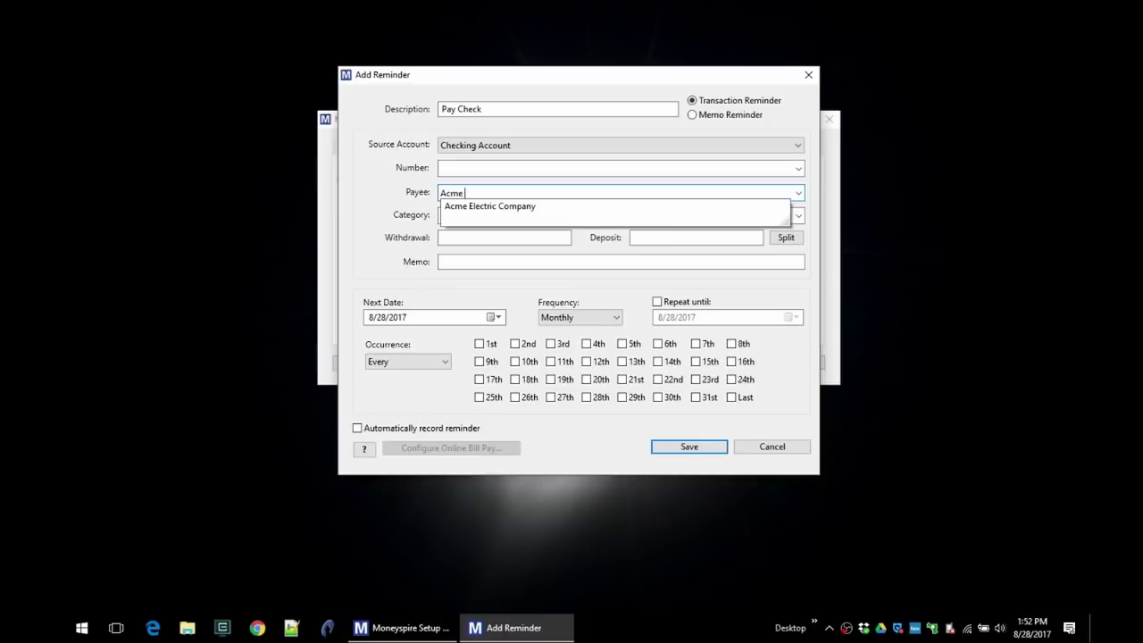
text(Mor)
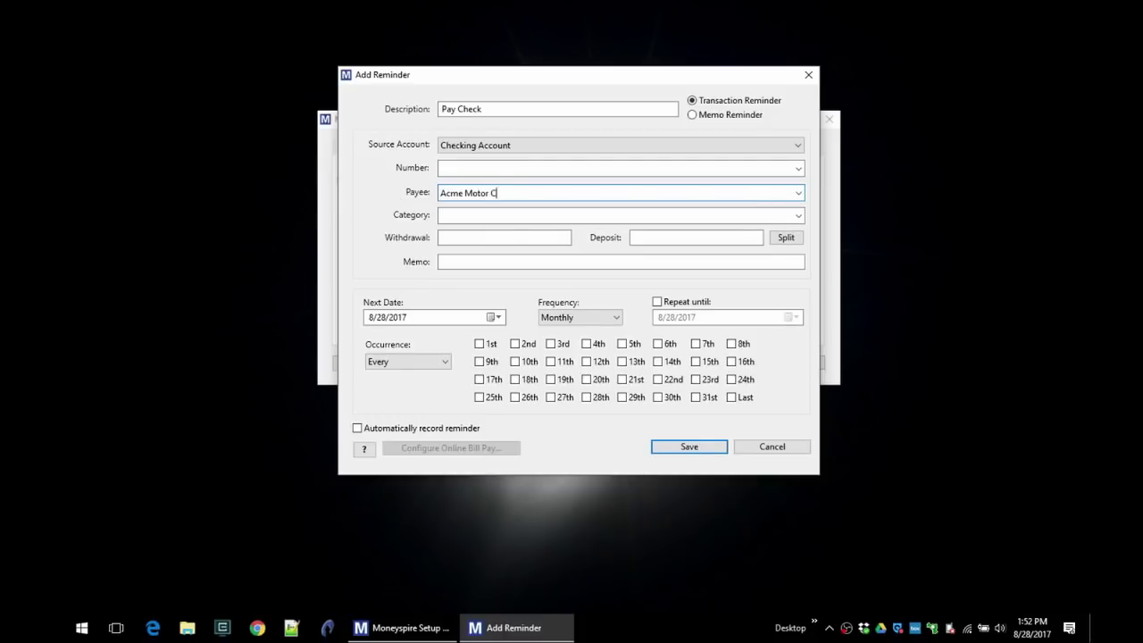
text(tor Company)
key(Tab)
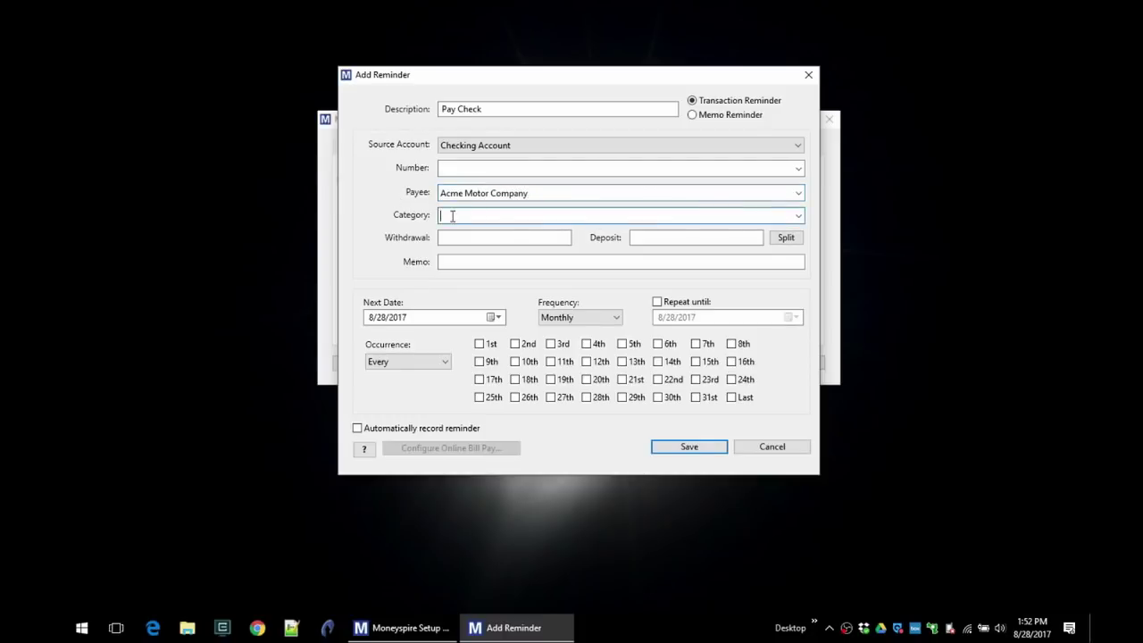
click(799, 215)
drag(794, 256, 819, 430)
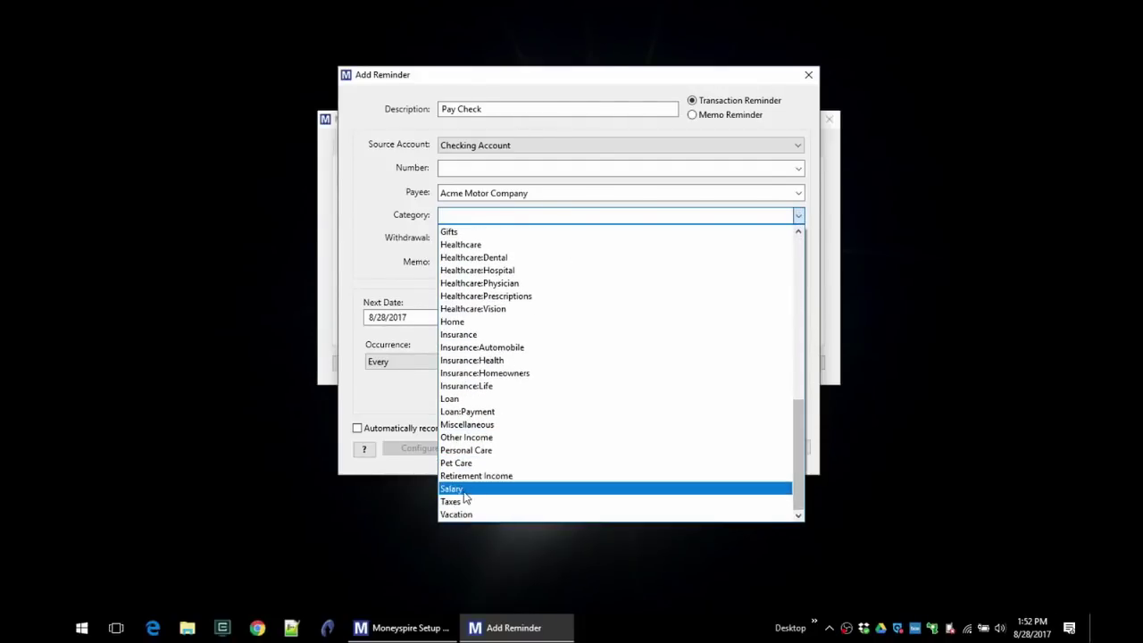
click(683, 487)
key(Tab)
key(Tab)
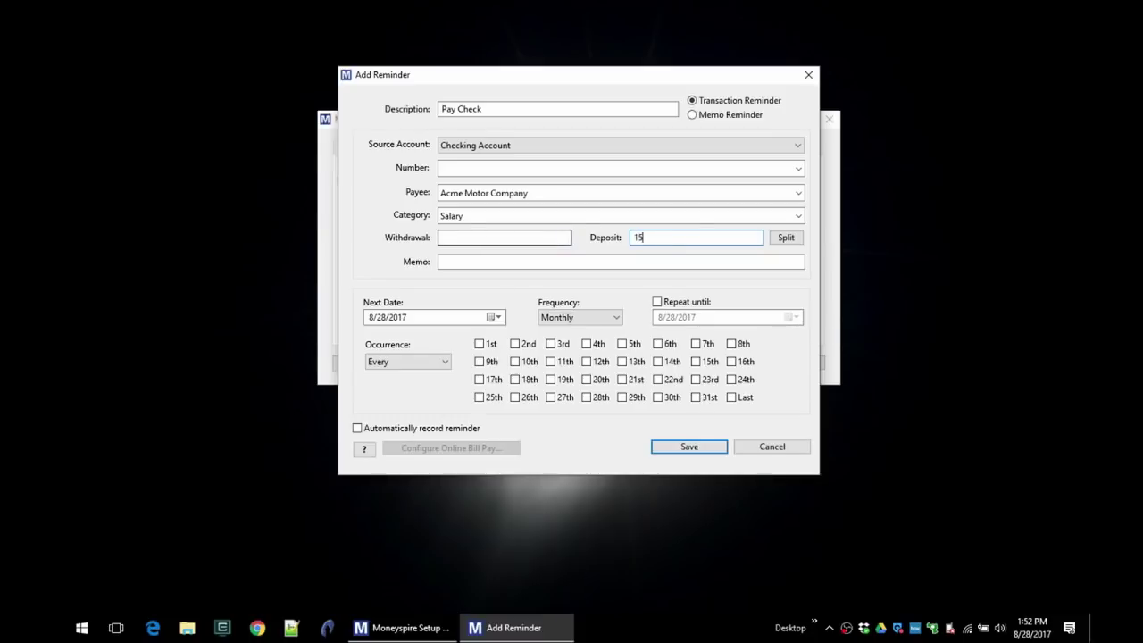
key(Tab)
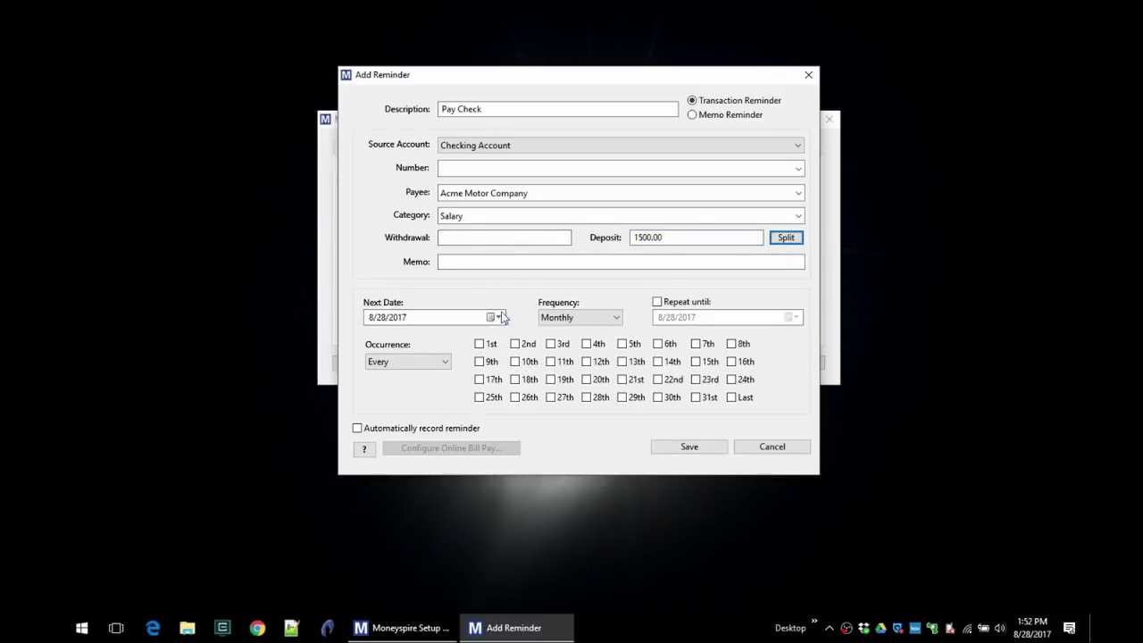
Set next date 8/30/2017, recurring on the 15th and 30th, save, and advance to Budgets
click(498, 318)
click(441, 408)
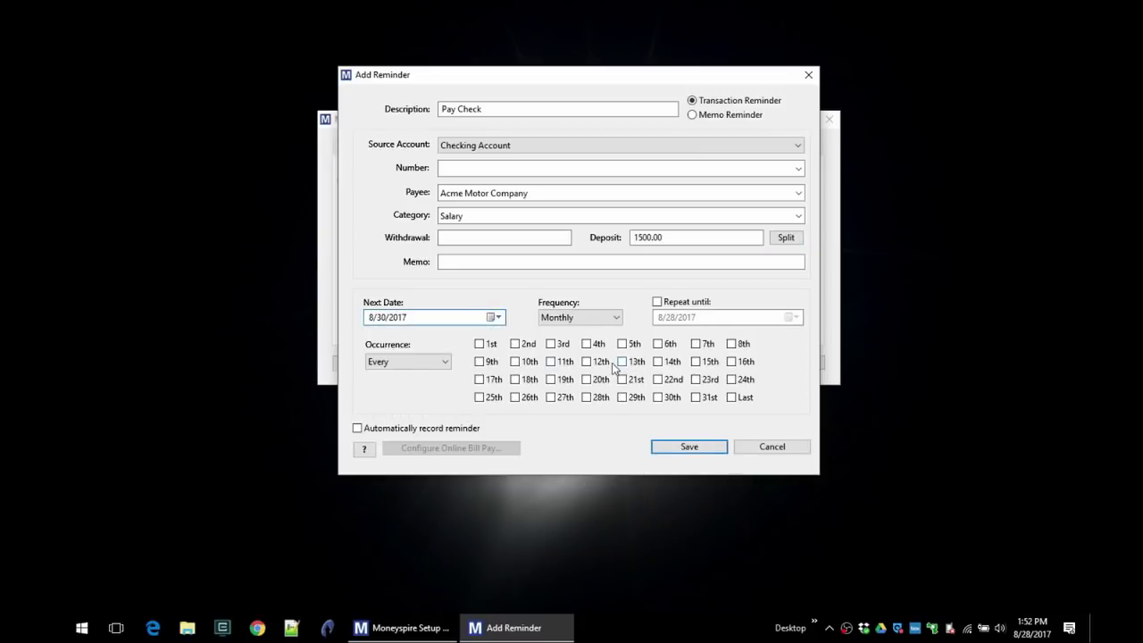
click(696, 363)
click(659, 399)
click(688, 446)
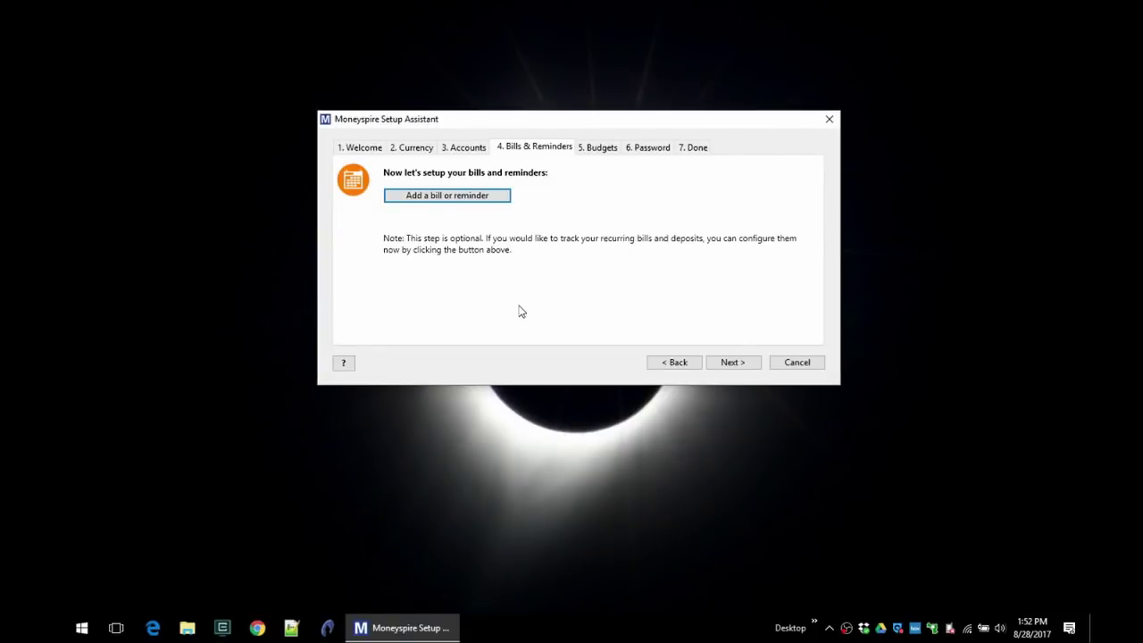
key(Return)
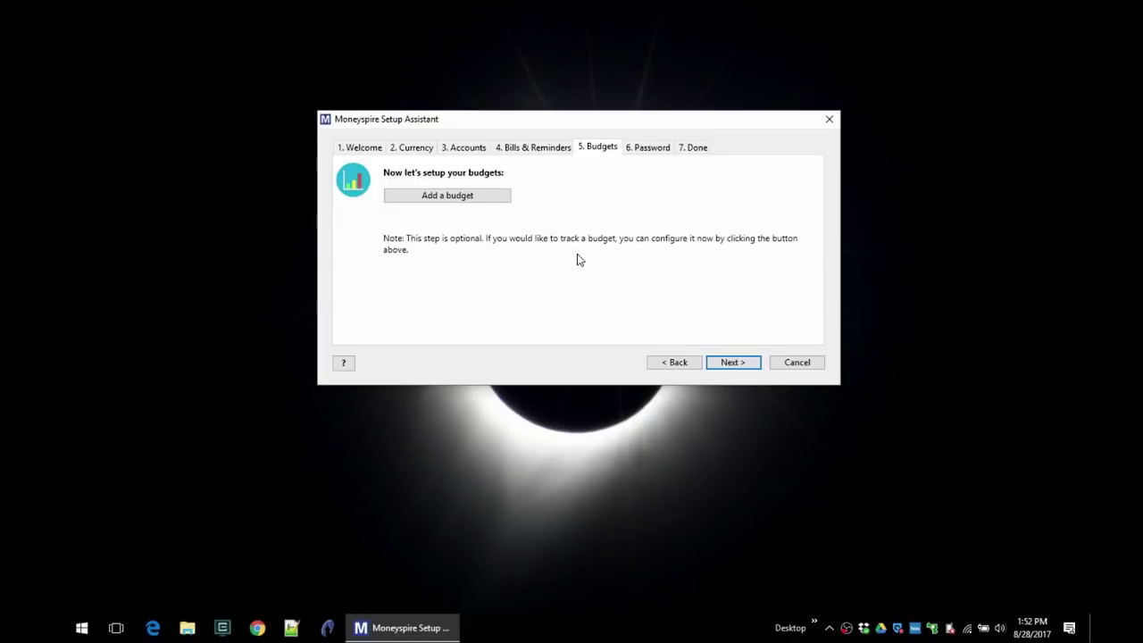
Create 'My Budget' with Mortgage 550, Automobile 300 and Automobile:Fuel 250
click(443, 198)
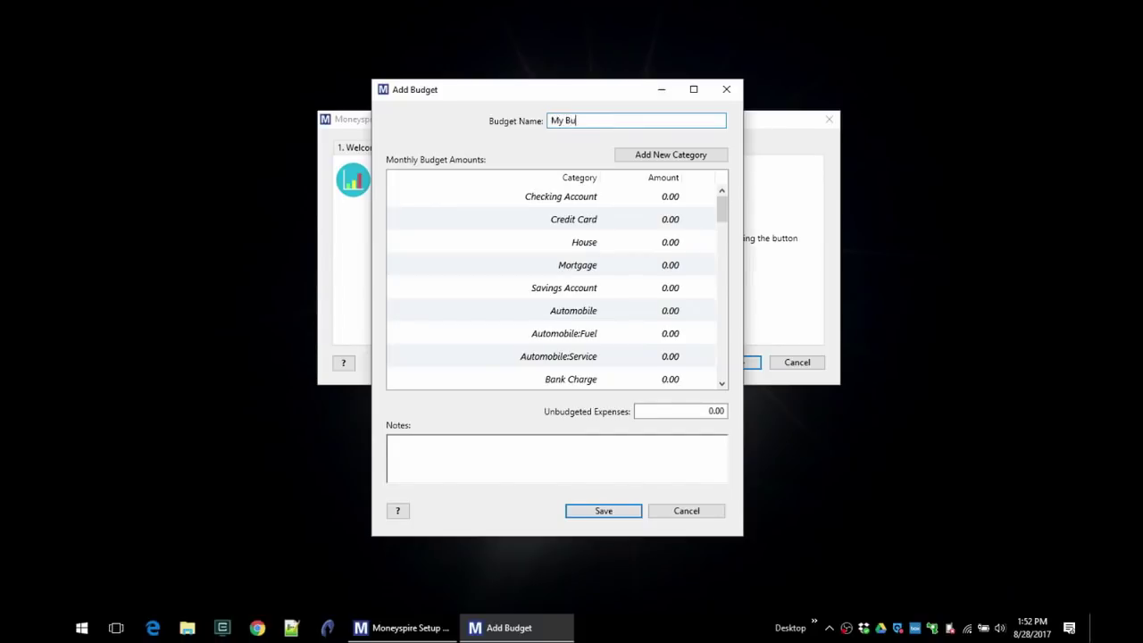
text(My Budget)
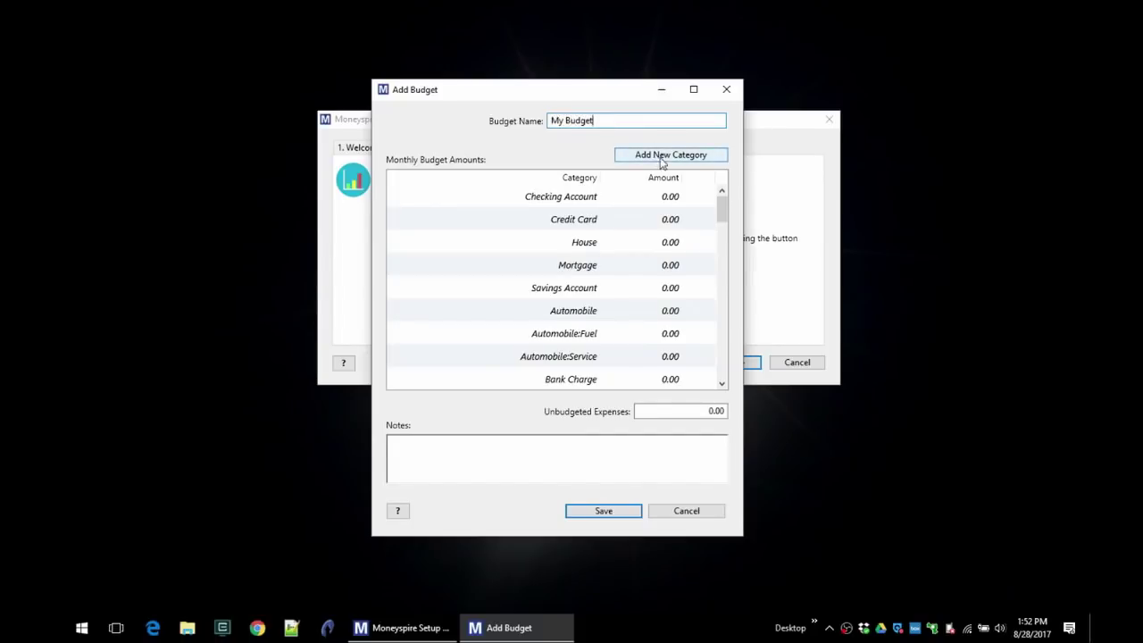
drag(722, 204, 723, 208)
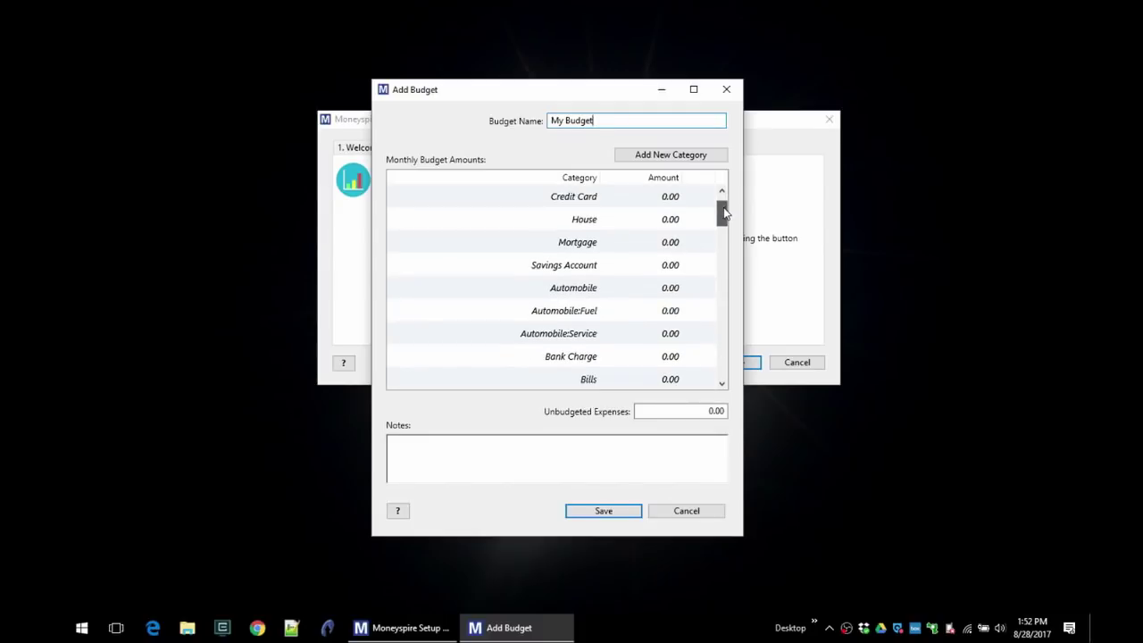
click(663, 242)
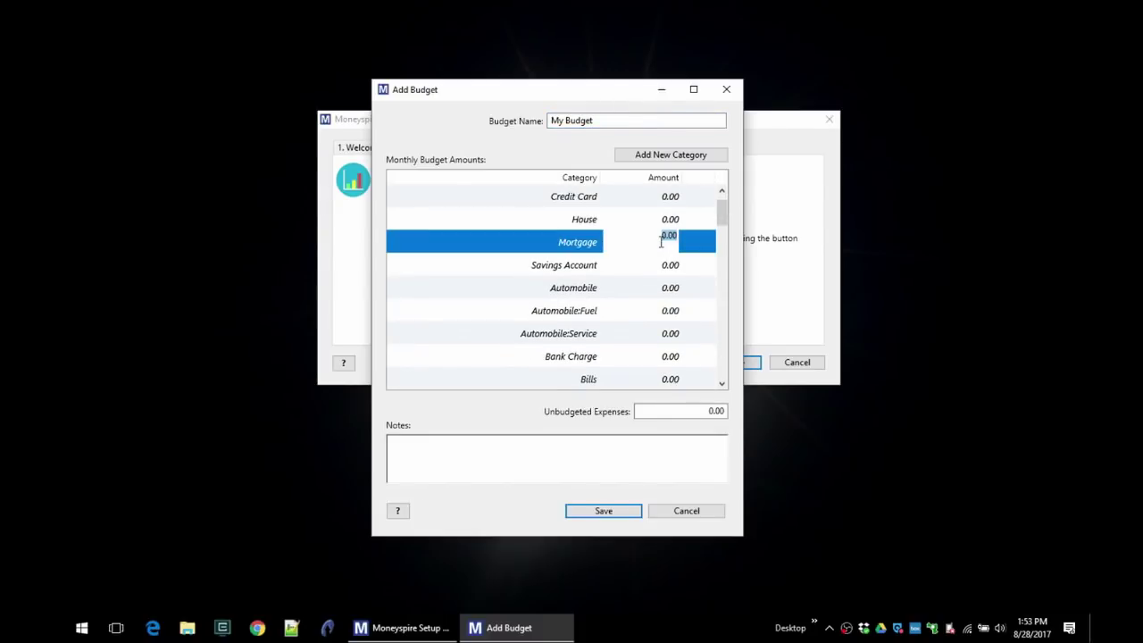
text(550)
key(Return)
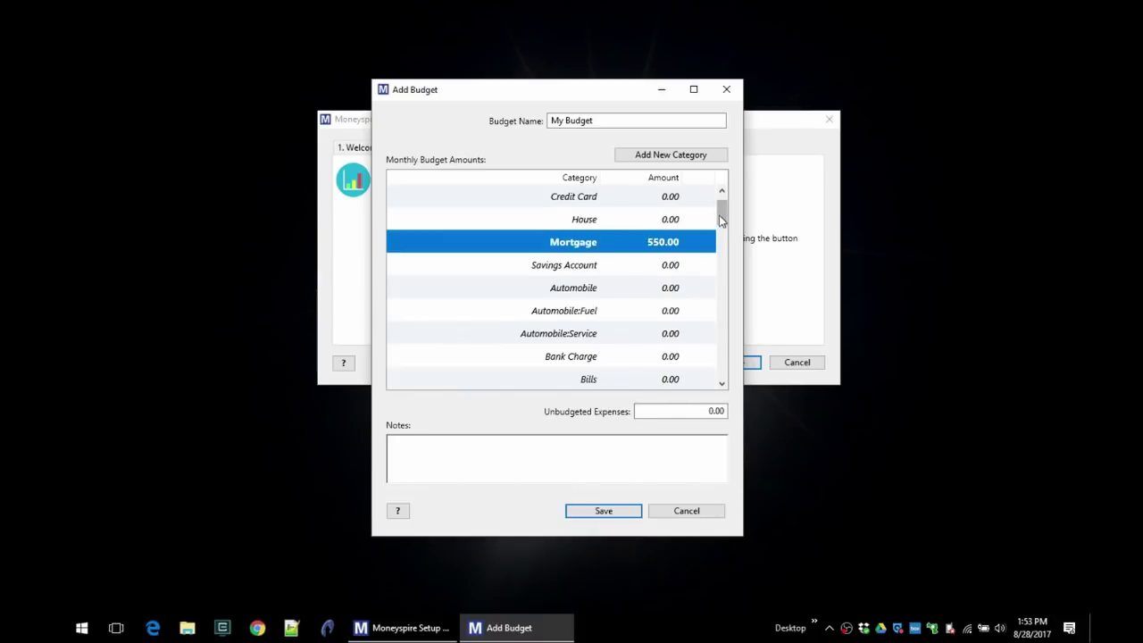
drag(721, 212, 699, 230)
click(662, 242)
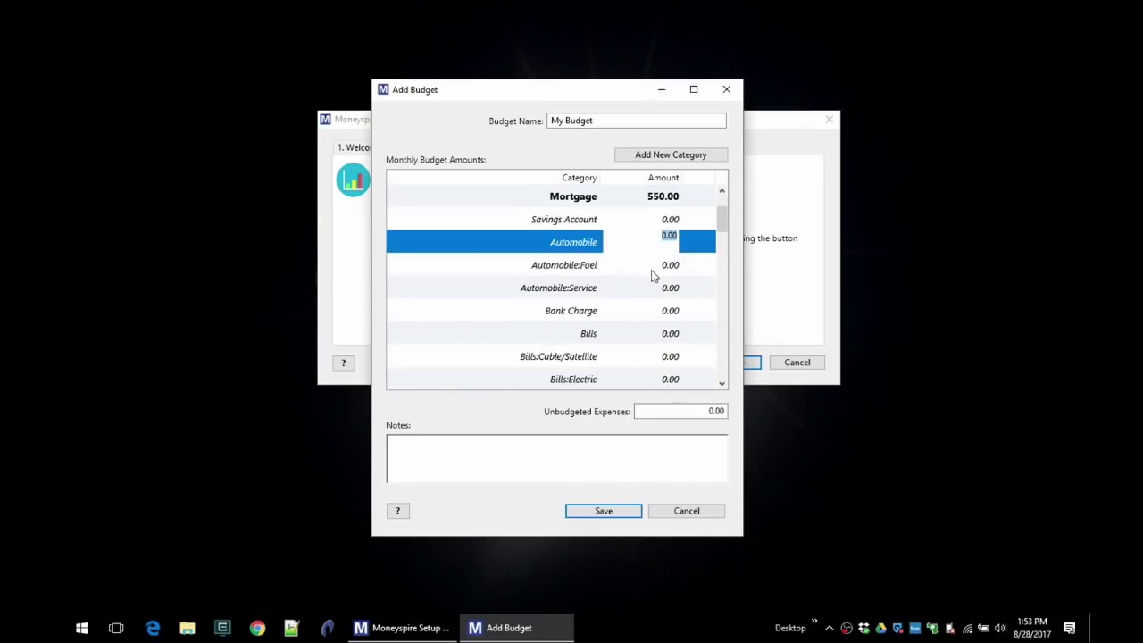
text(300)
key(Tab)
click(652, 271)
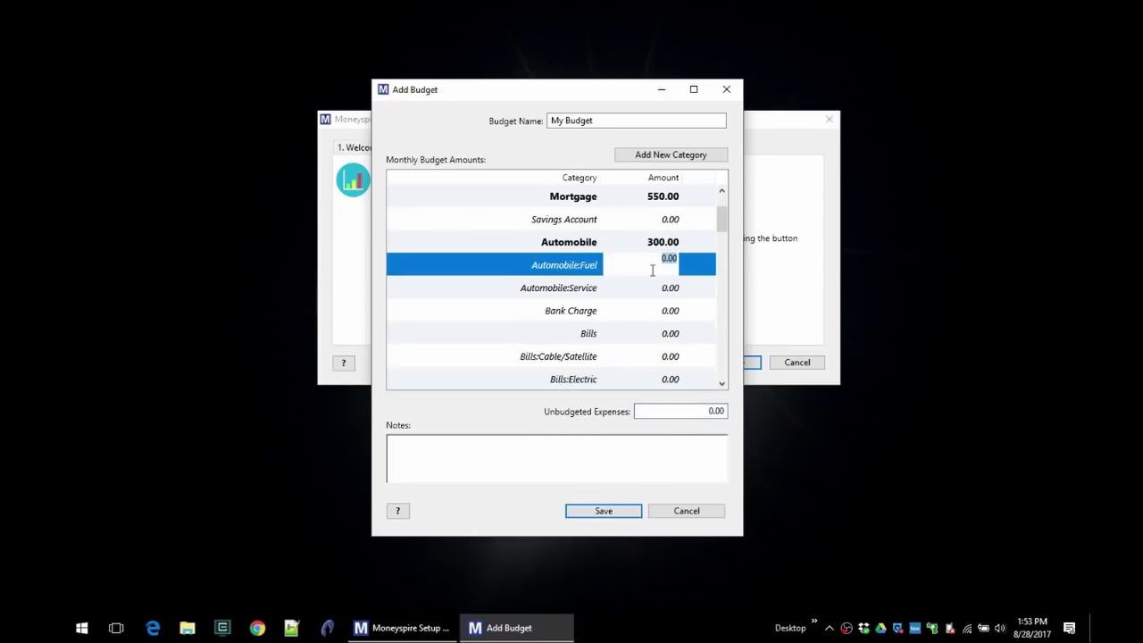
text(250)
key(Tab)
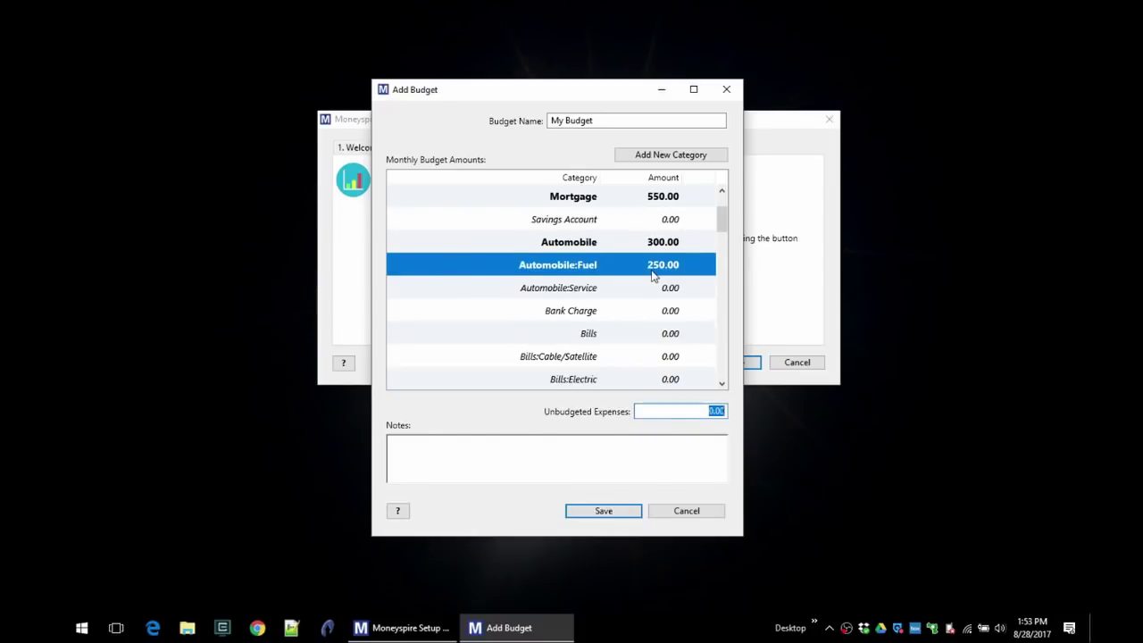
Add Bills:Internet 45, Bills:Phone 75 and Food:Groceries 500 to the budget and save it
scroll(661, 304, down, 3)
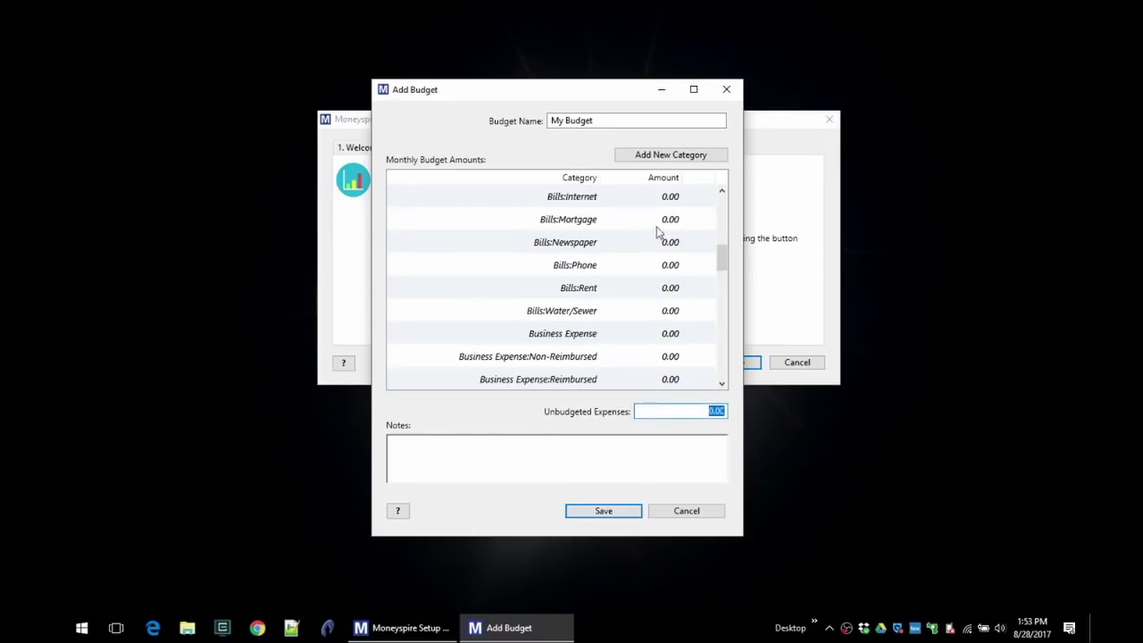
click(654, 198)
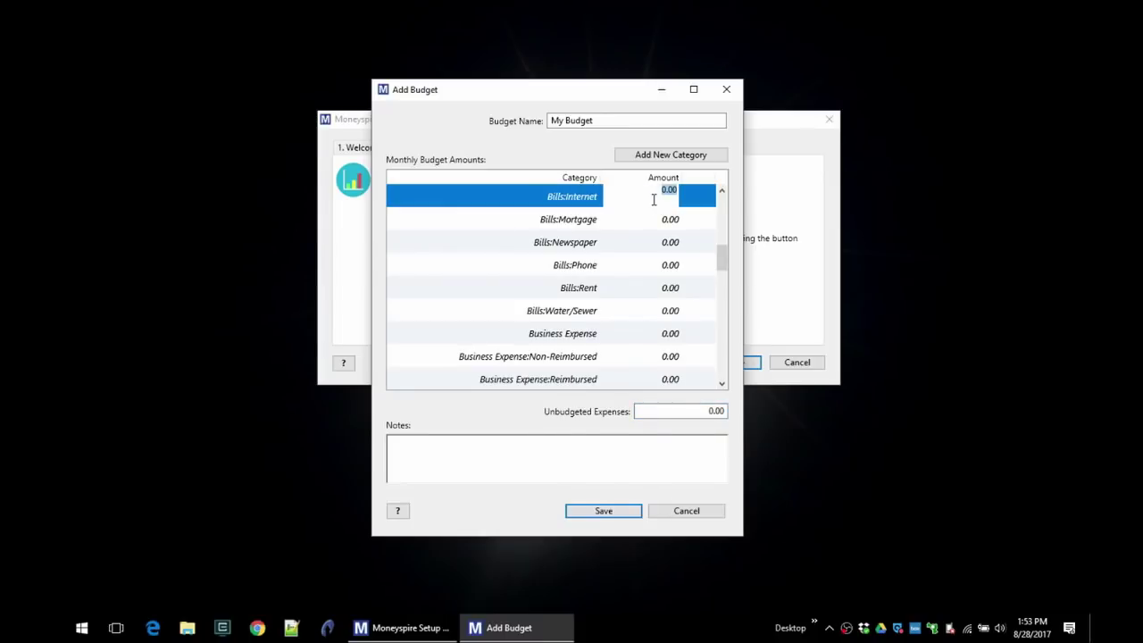
text(45)
key(Tab)
click(658, 262)
text(75)
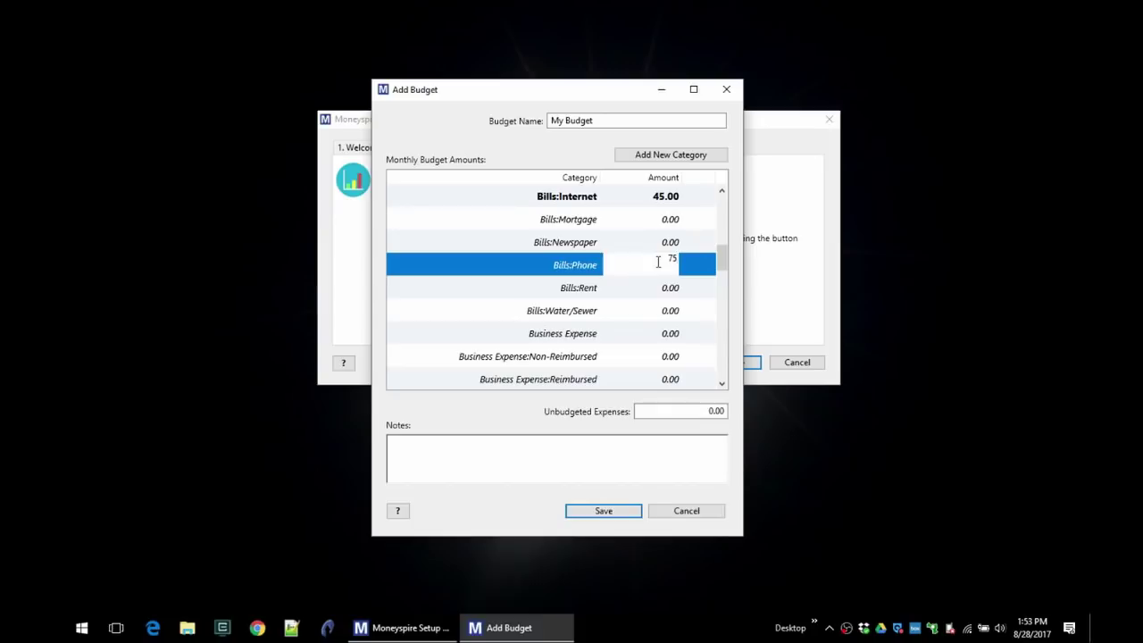
drag(722, 257, 728, 305)
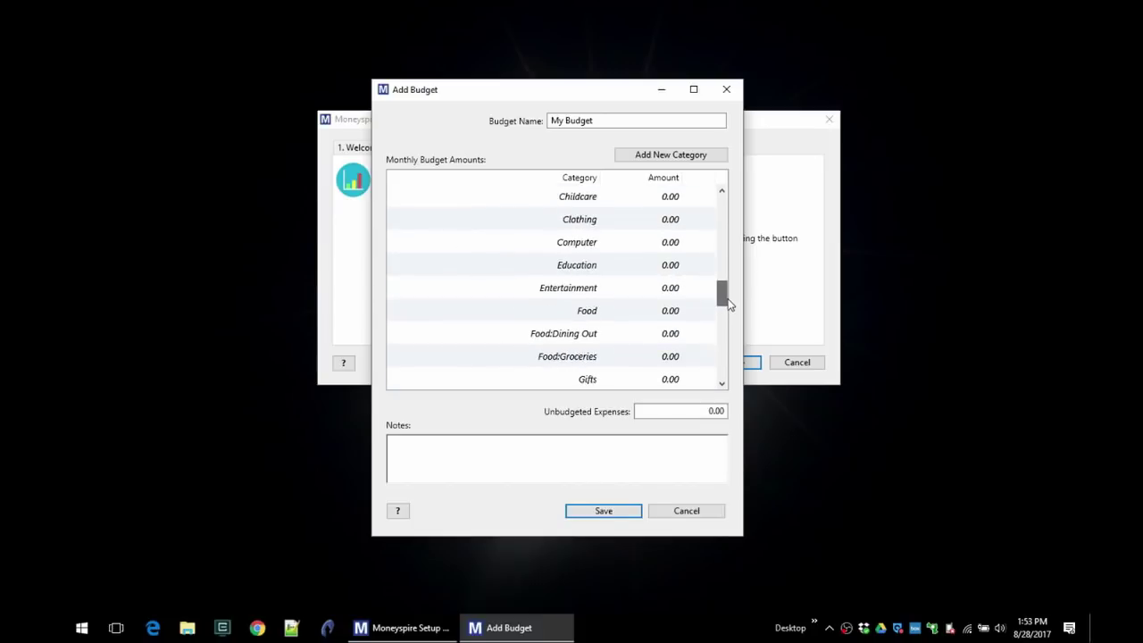
click(650, 356)
text(500)
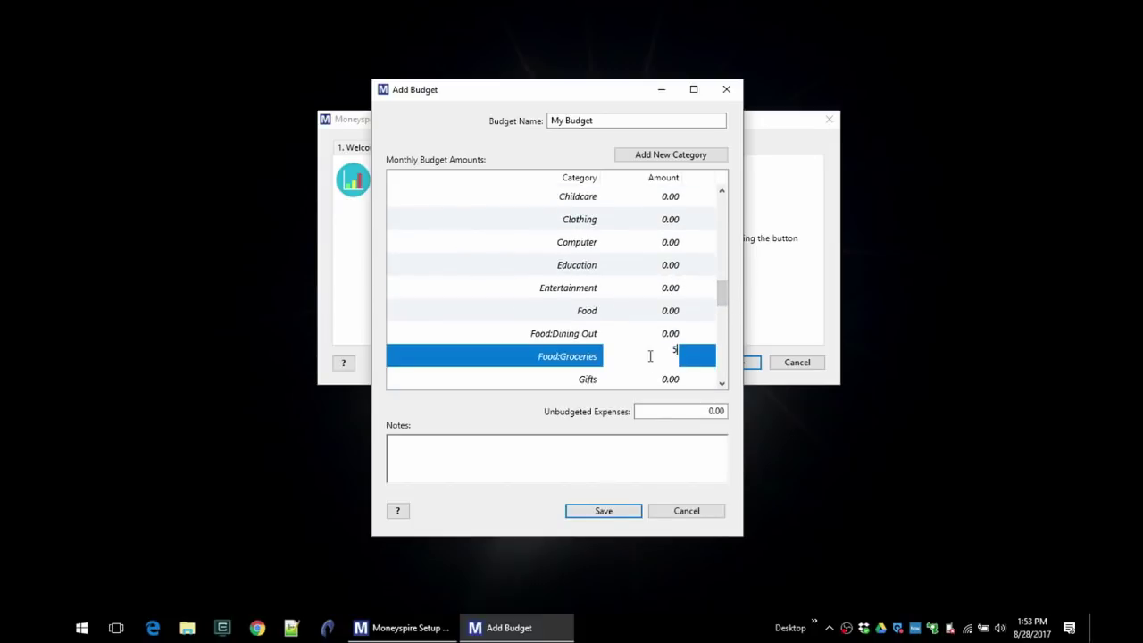
key(Tab)
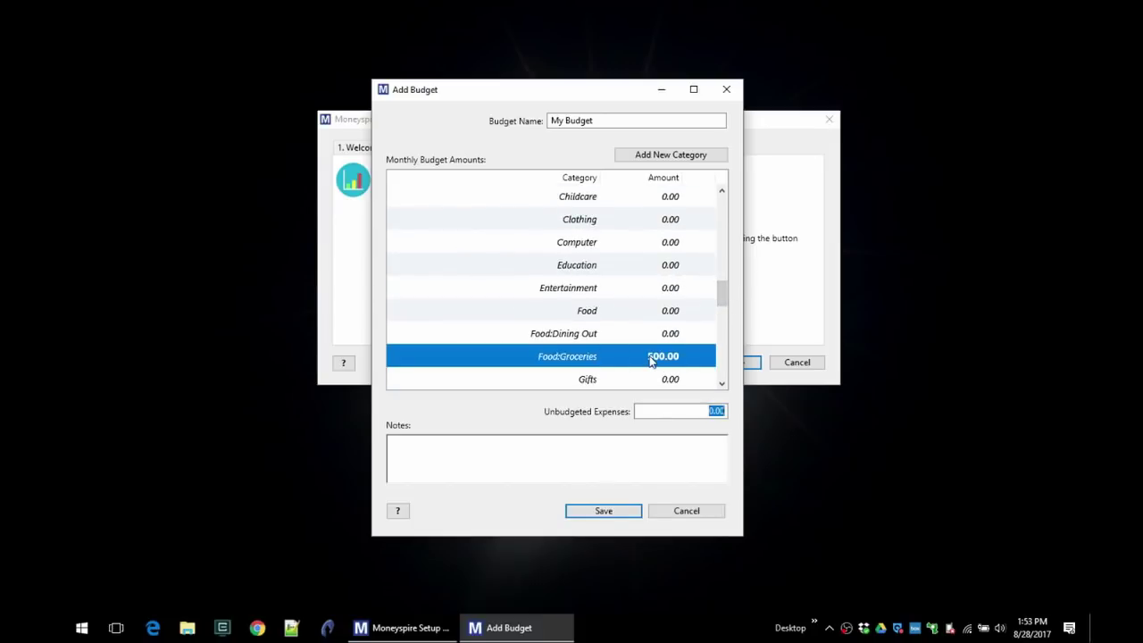
click(604, 510)
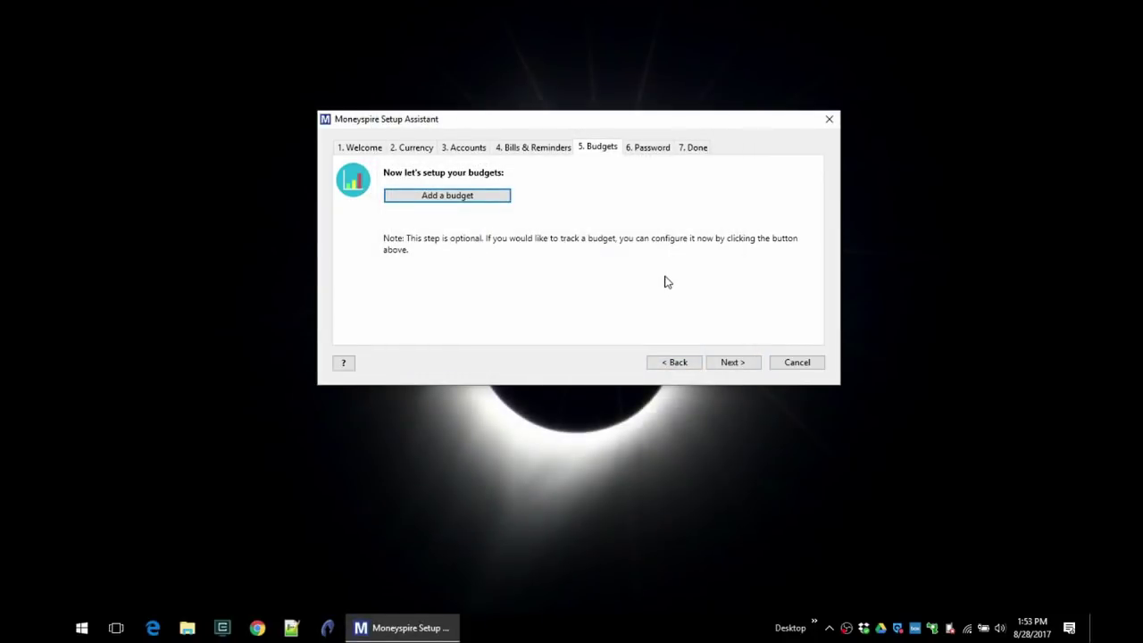
Set and confirm a file password, finish the setup assistant, and open the file with it
click(732, 362)
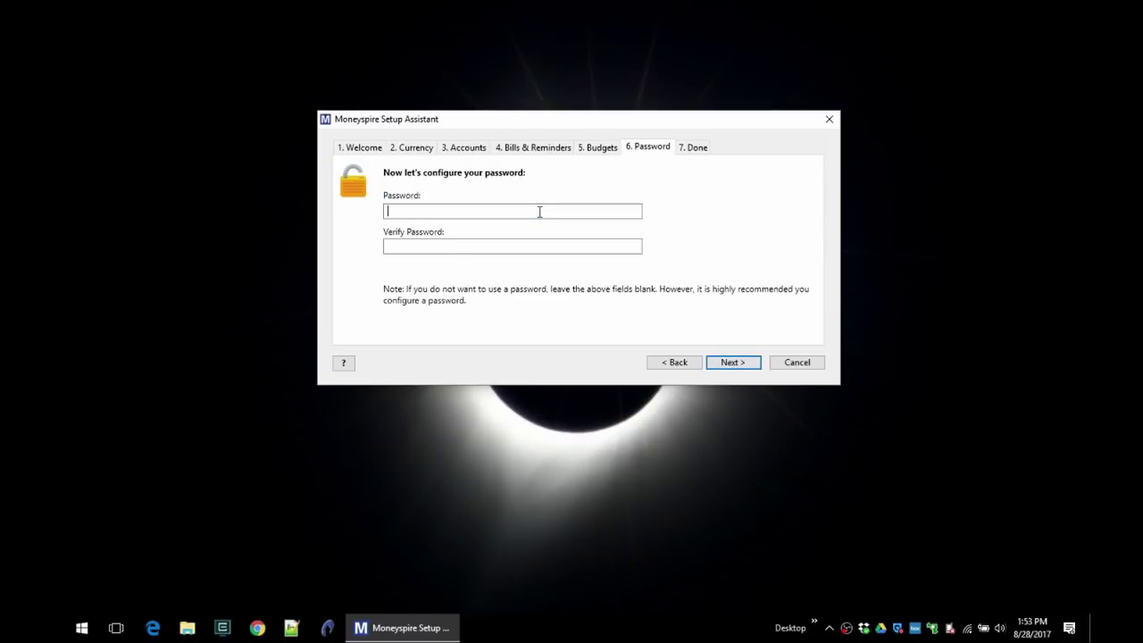
key(Tab)
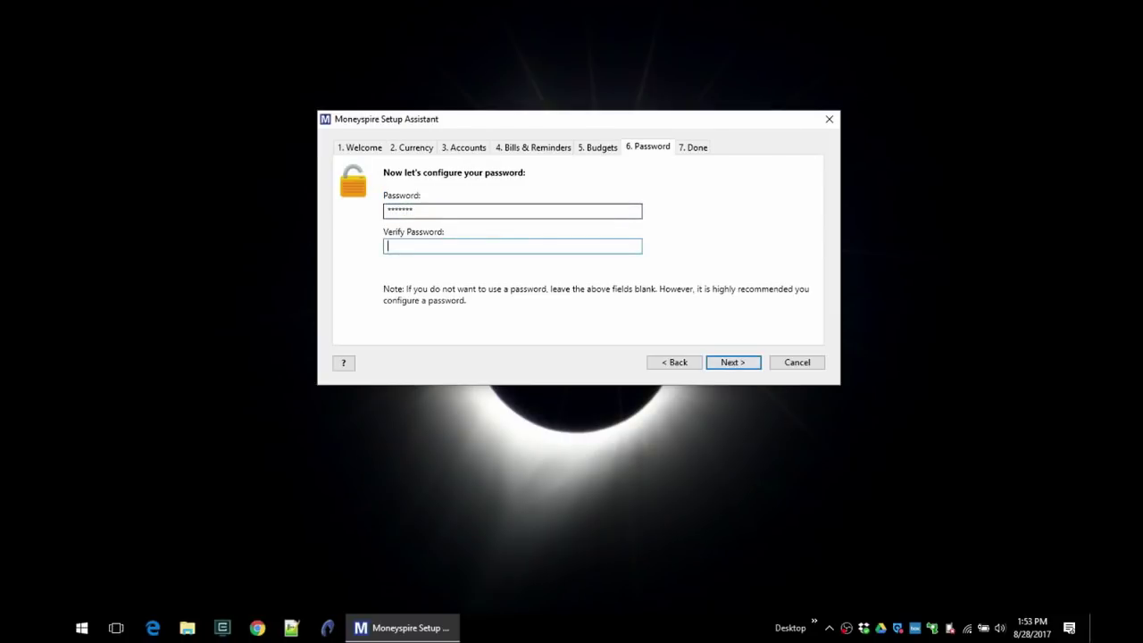
key(shift+Tab)
text(****)
key(Tab)
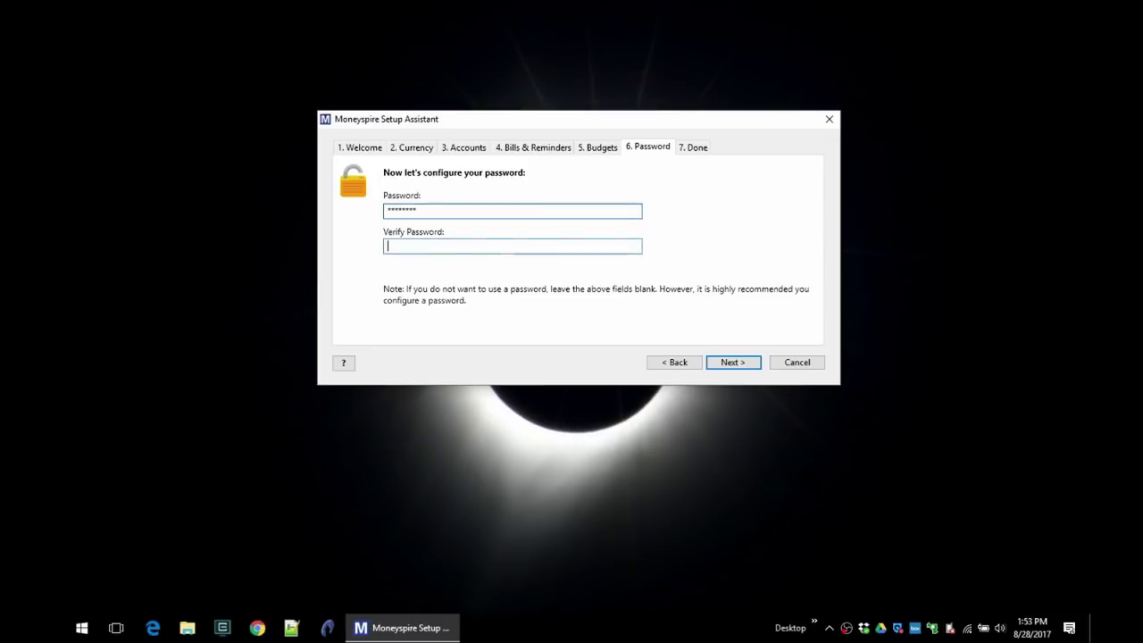
text(**)
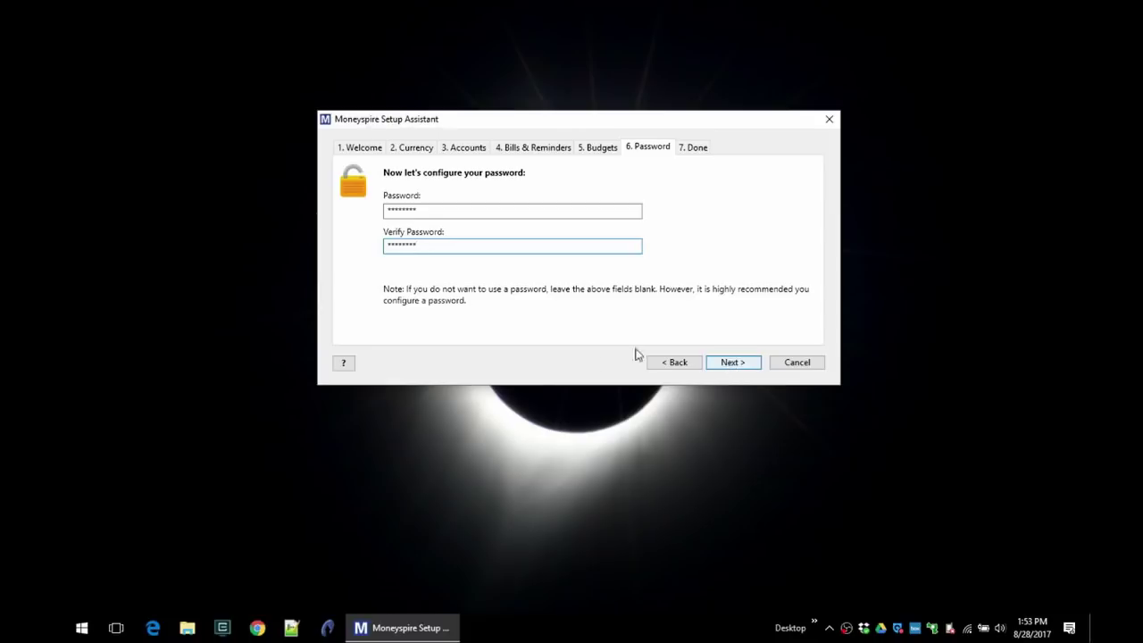
click(730, 364)
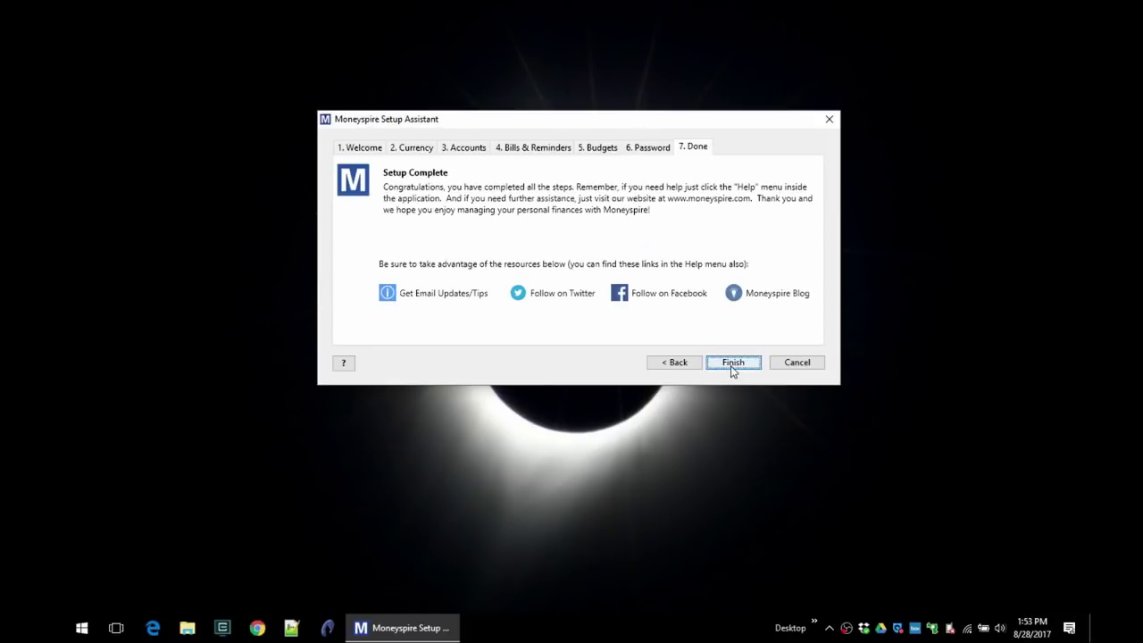
click(725, 363)
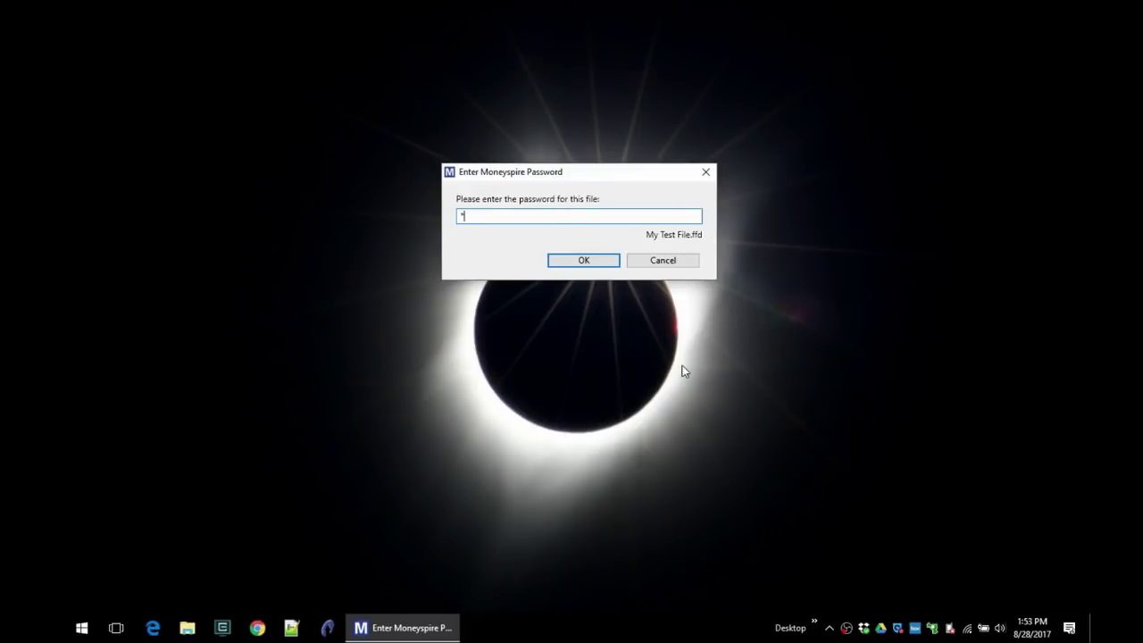
key(Return)
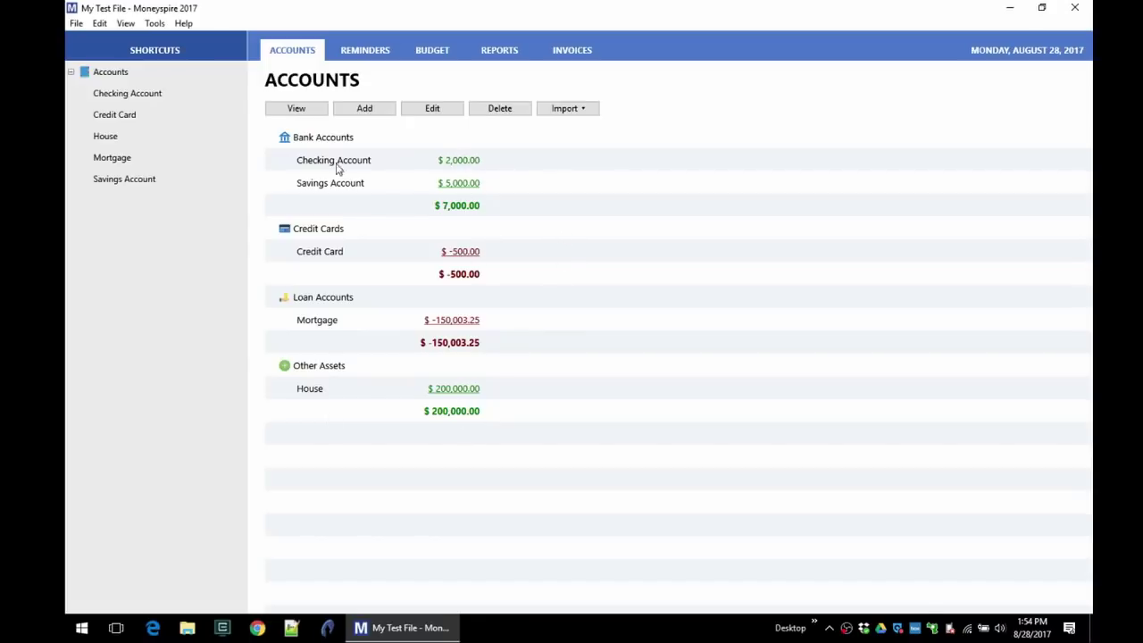
click(361, 109)
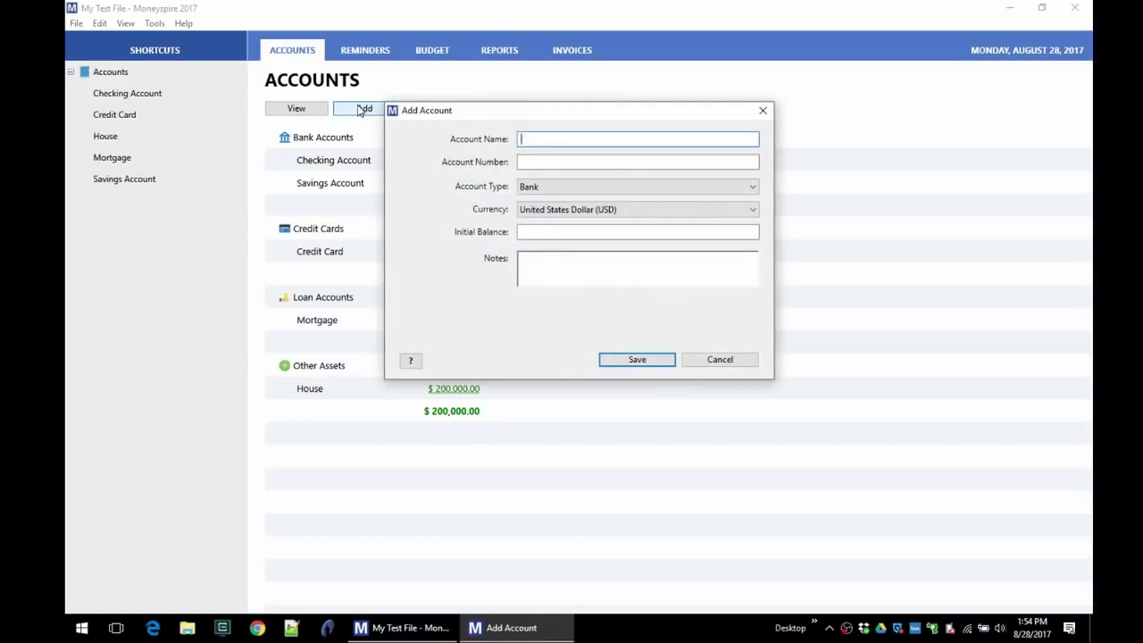
key(Escape)
click(351, 166)
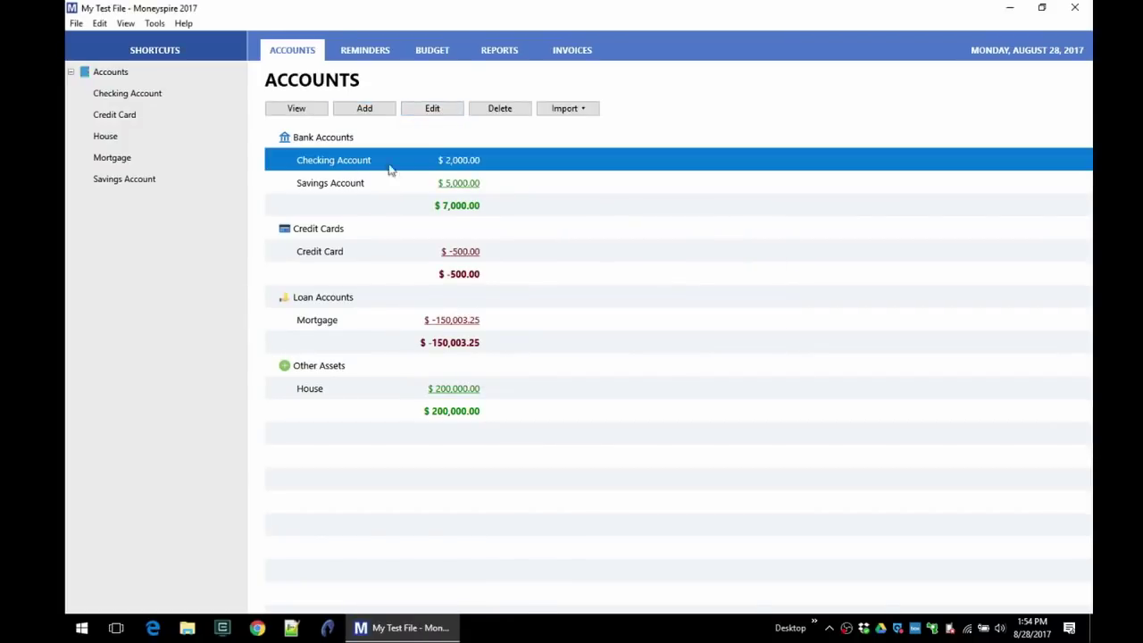
click(433, 112)
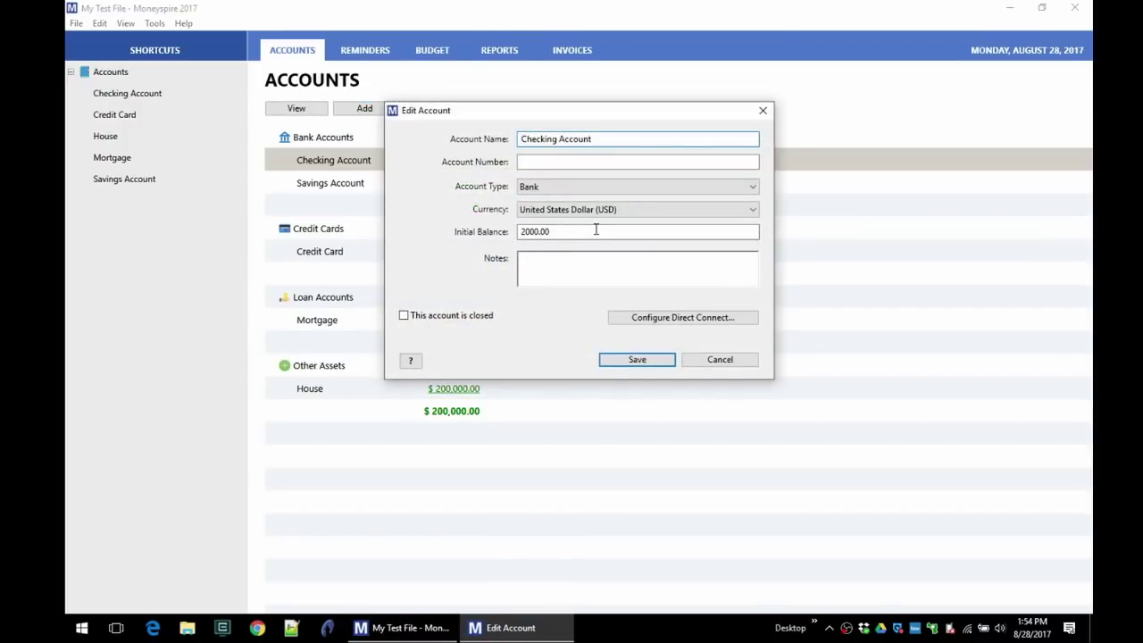
drag(596, 117, 548, 117)
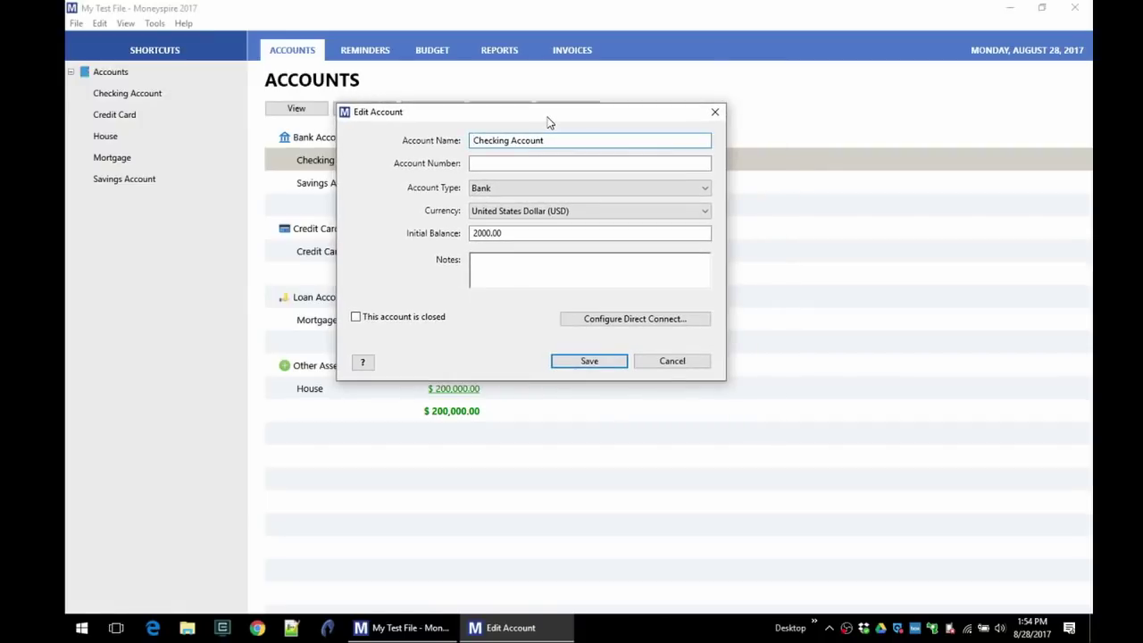
click(613, 324)
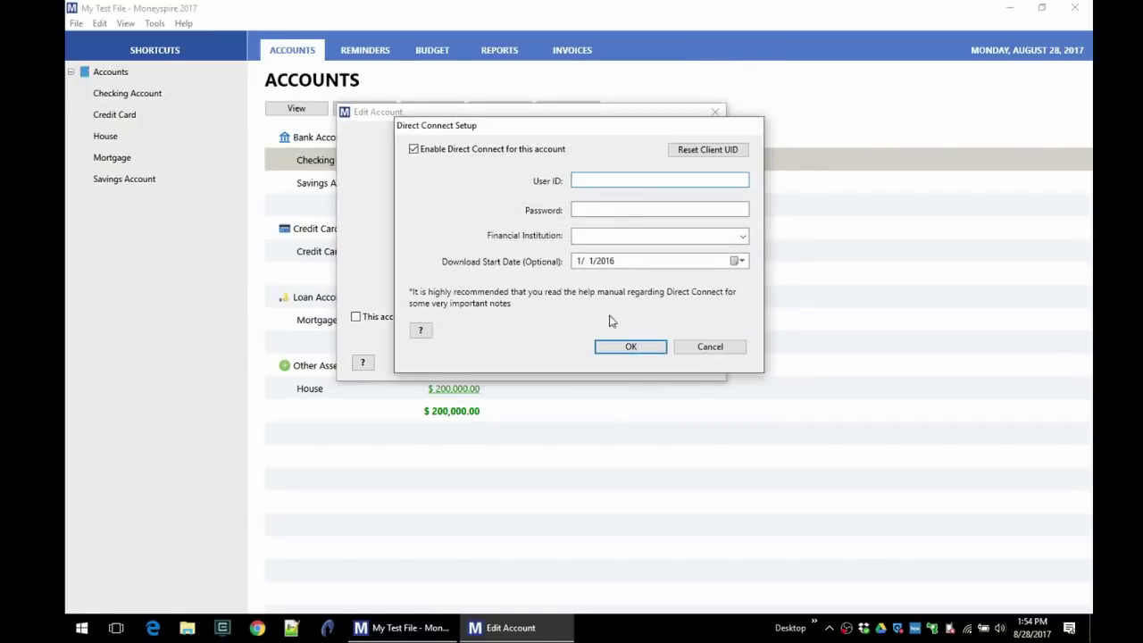
click(700, 348)
click(678, 363)
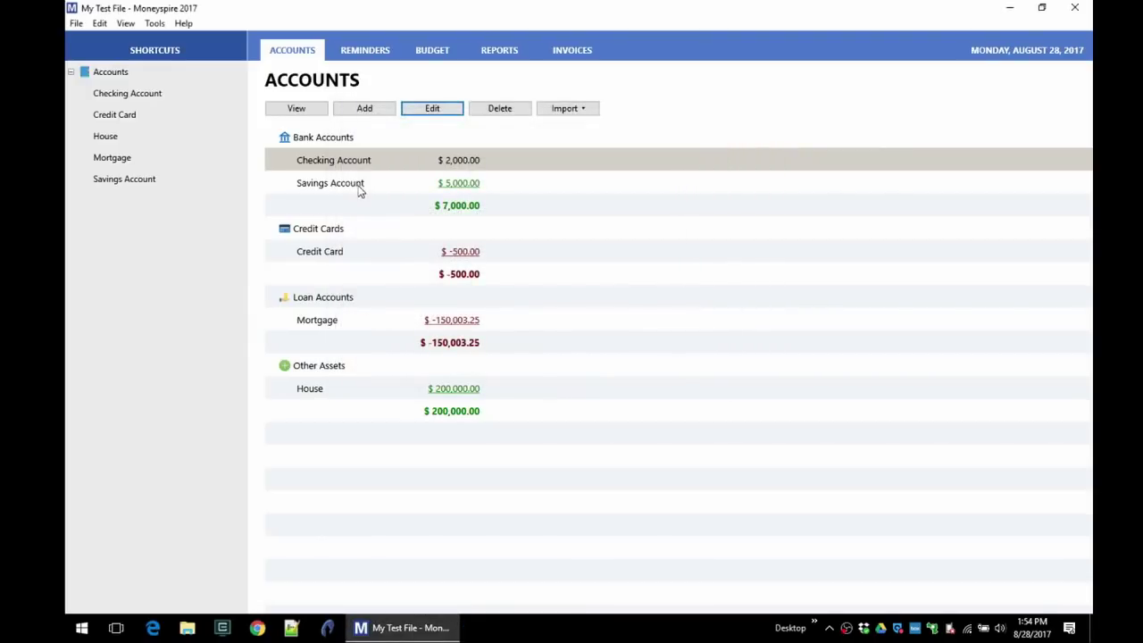
click(358, 189)
click(348, 252)
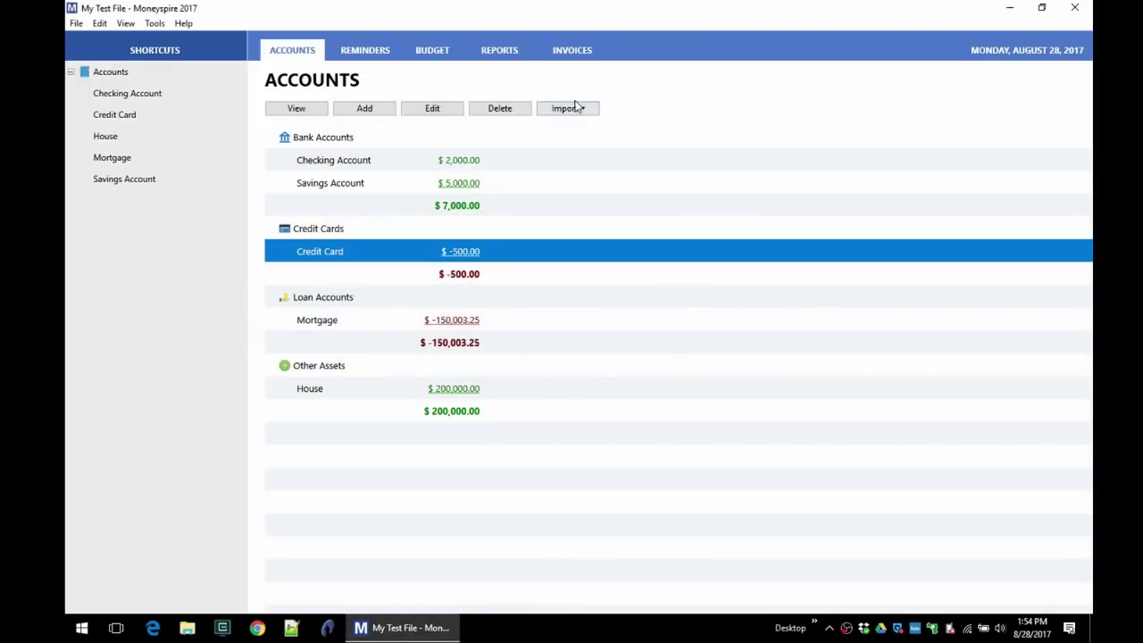
click(390, 163)
click(566, 111)
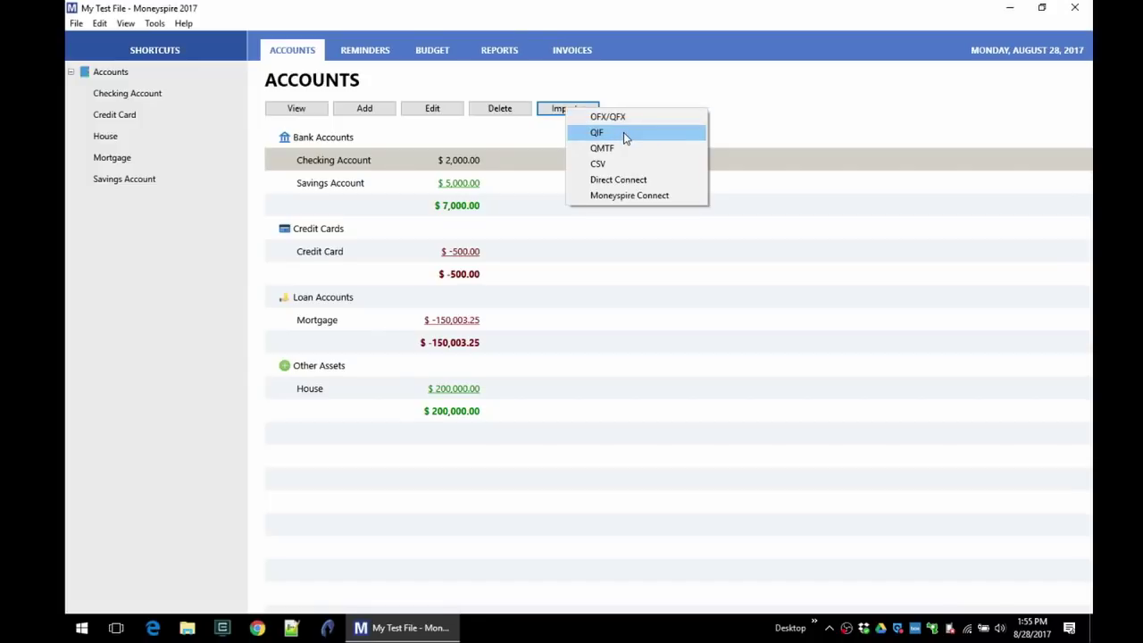
click(620, 179)
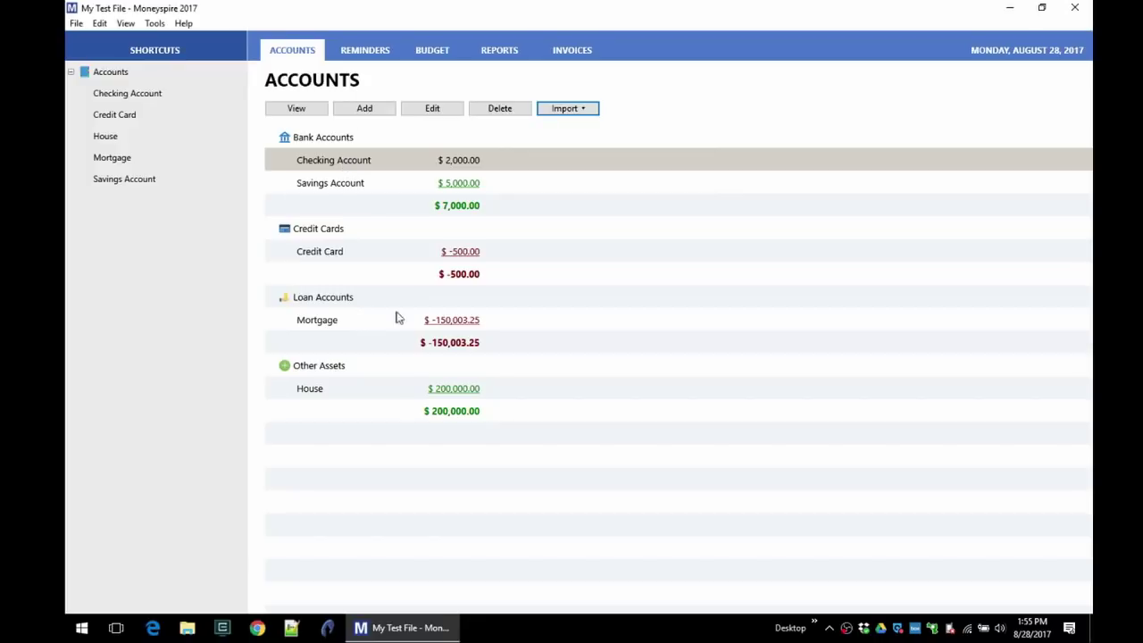
click(365, 50)
From the Reminders calendar, start a new reminder; it defaults to Checking Account, Monthly, 8/28/2017
mouse_move(541, 520)
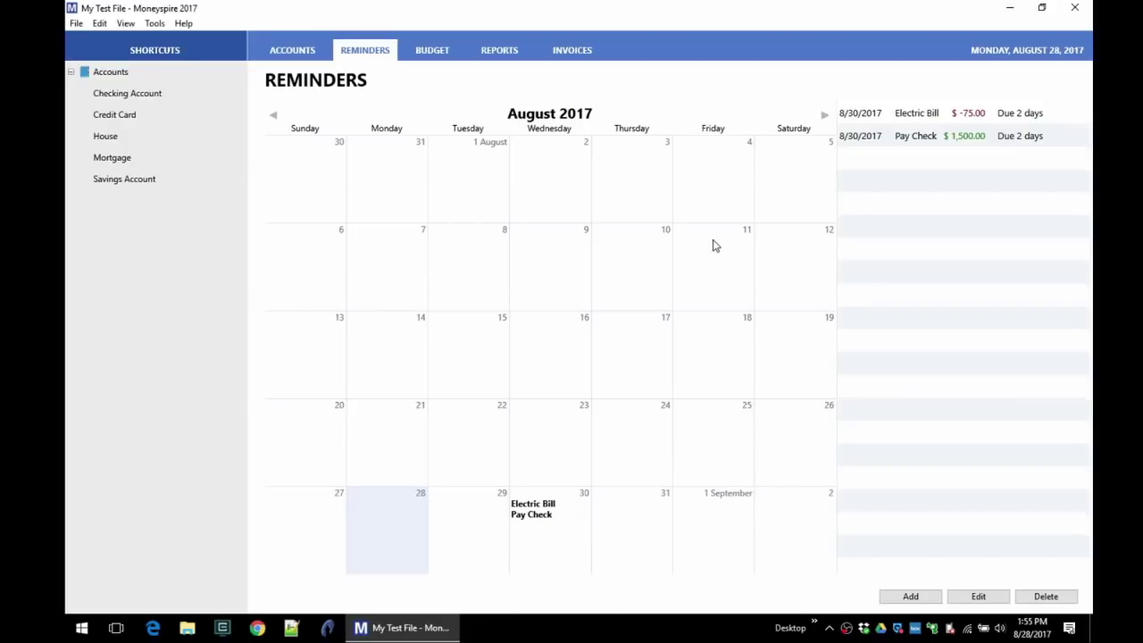
click(927, 602)
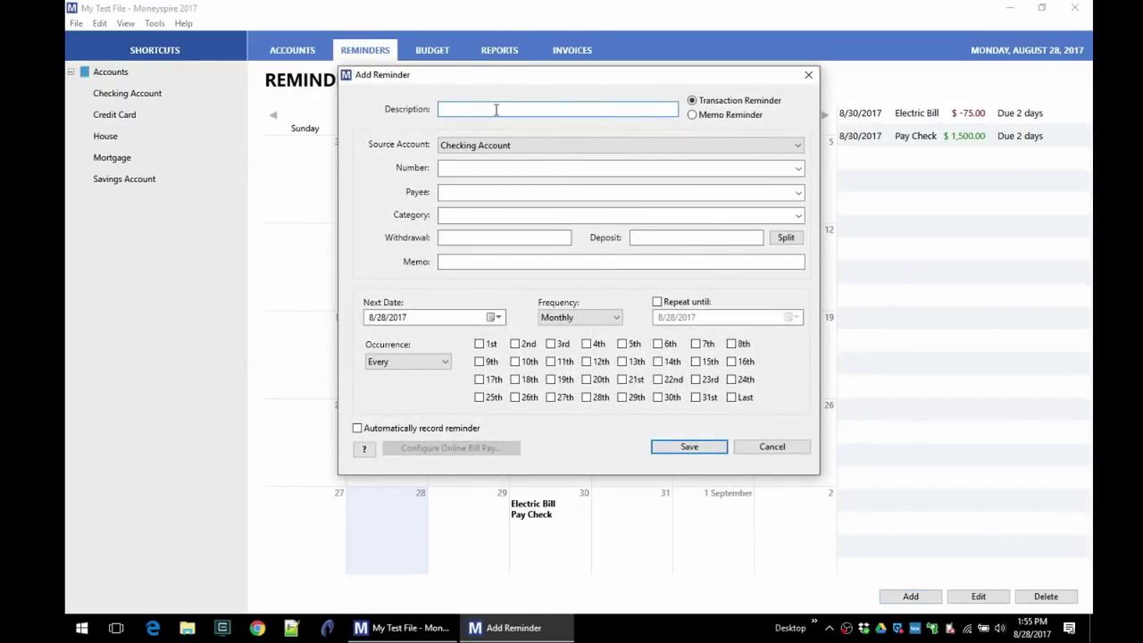
Save a monthly 'Cell Phone Bill' reminder paying Verizon 65.00 under Bills:Phone on the 15th
text(Cell Phone Bill)
click(498, 192)
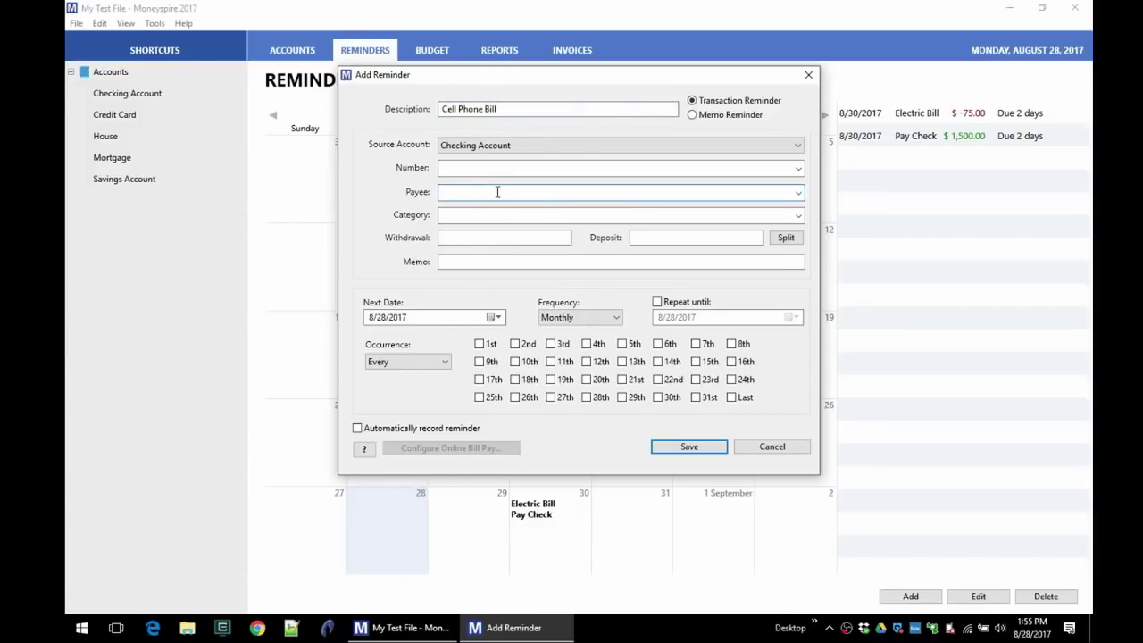
text(Verizon)
click(594, 211)
text(bills)
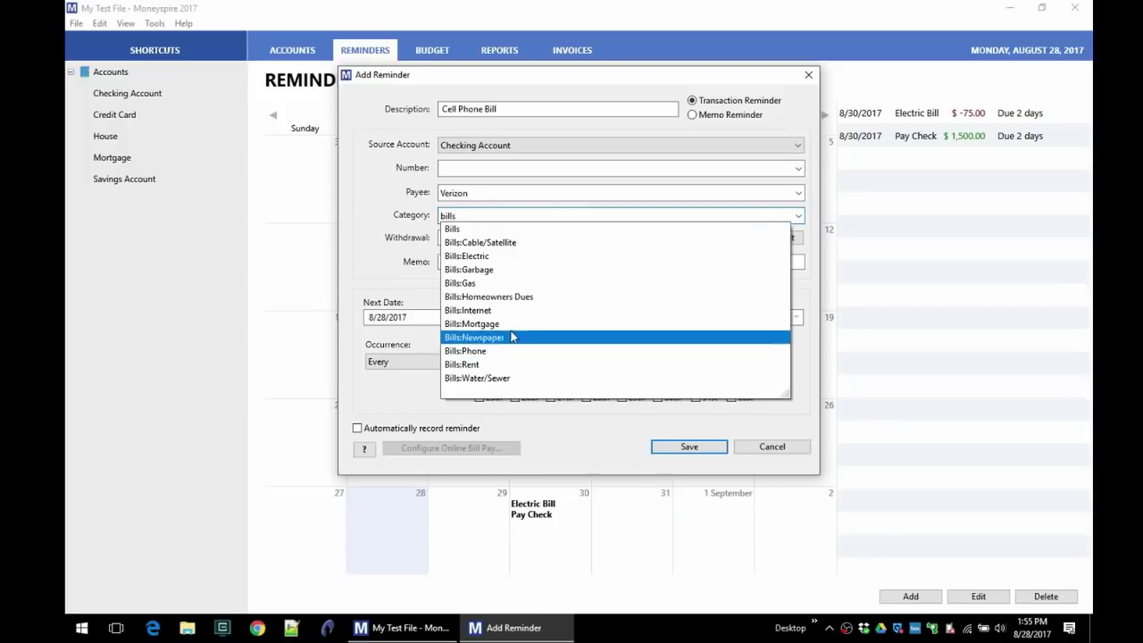
click(500, 351)
click(458, 237)
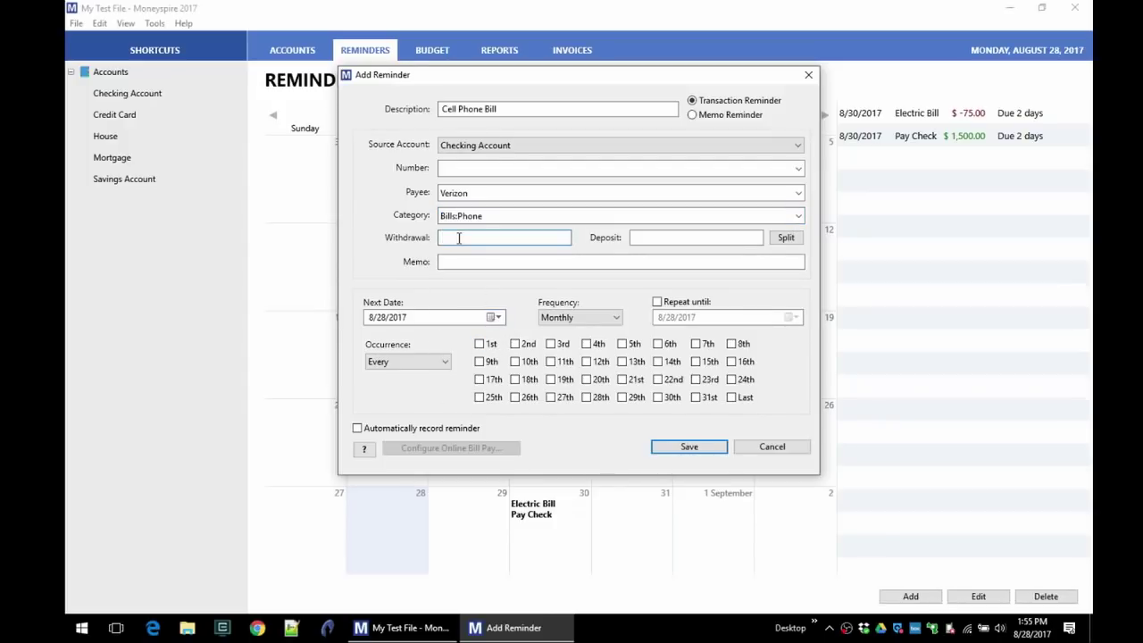
text(65)
click(695, 362)
click(493, 317)
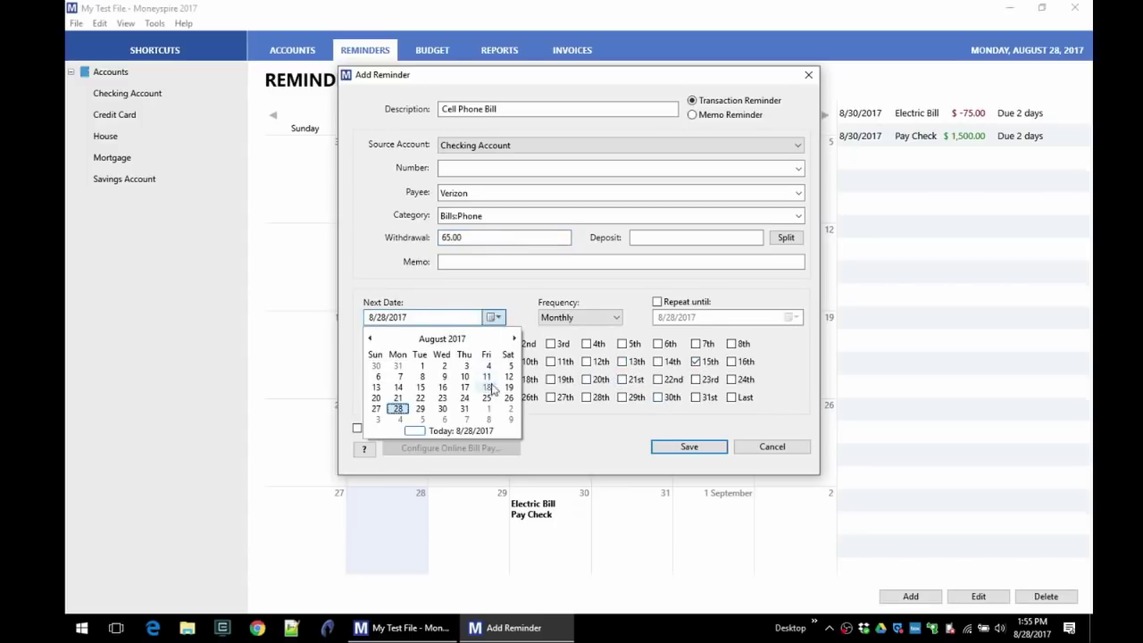
click(421, 387)
click(688, 446)
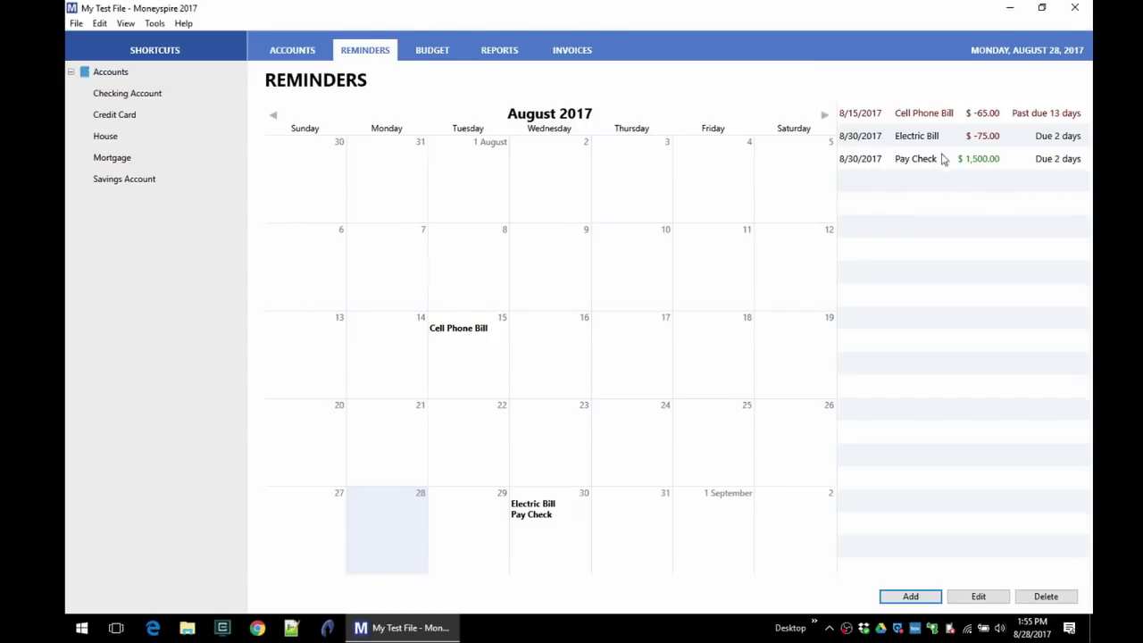
click(823, 116)
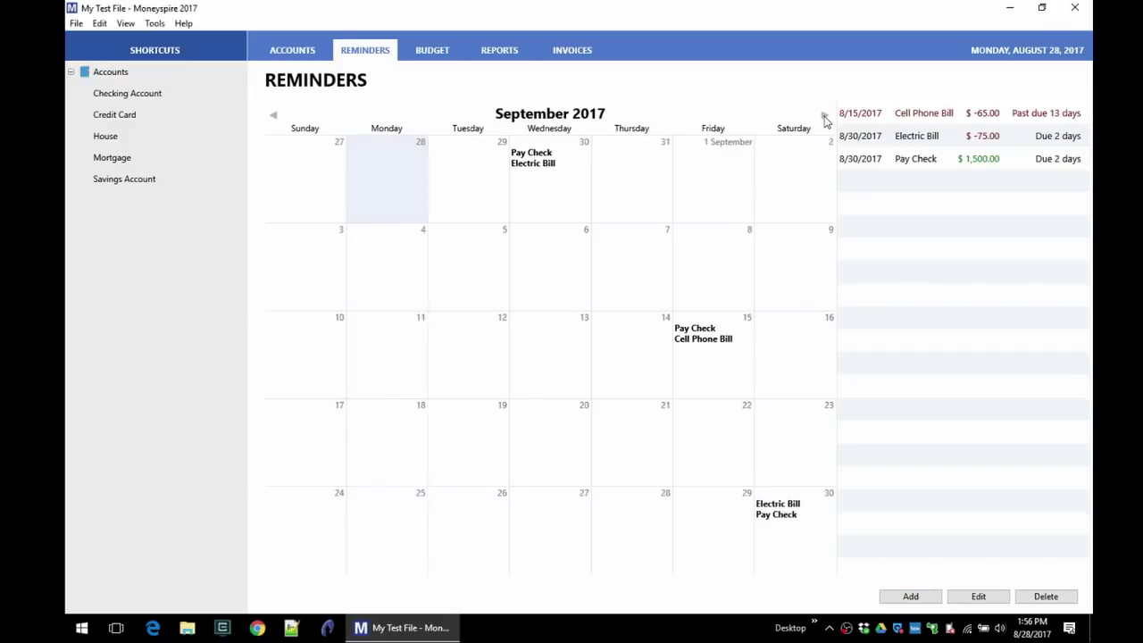
click(274, 115)
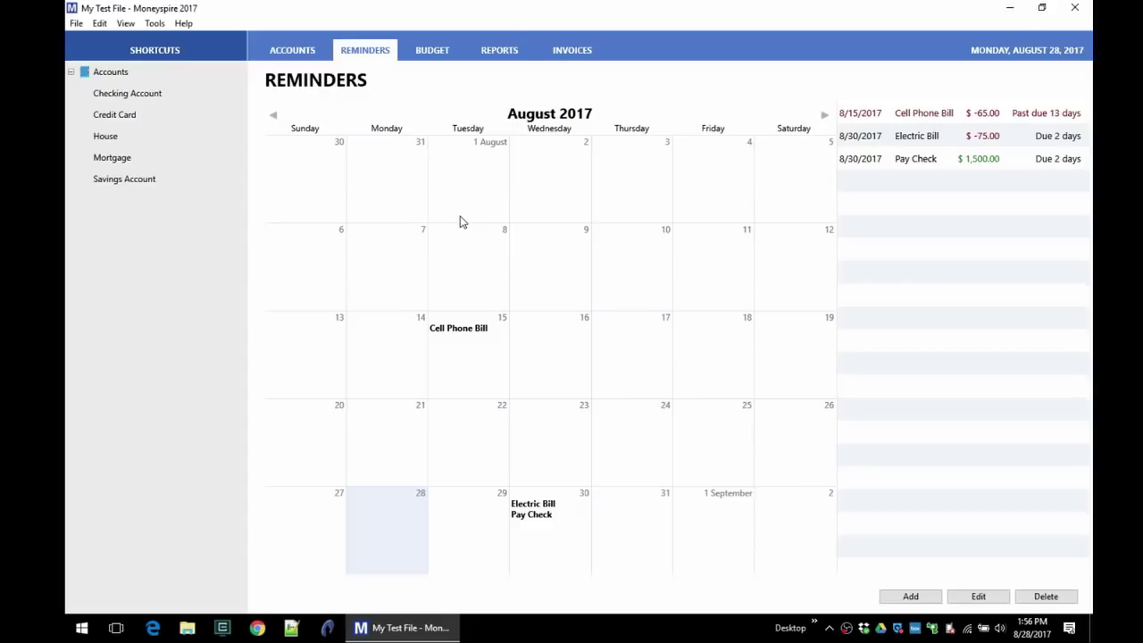
Show the budget overview for This Month only
click(433, 54)
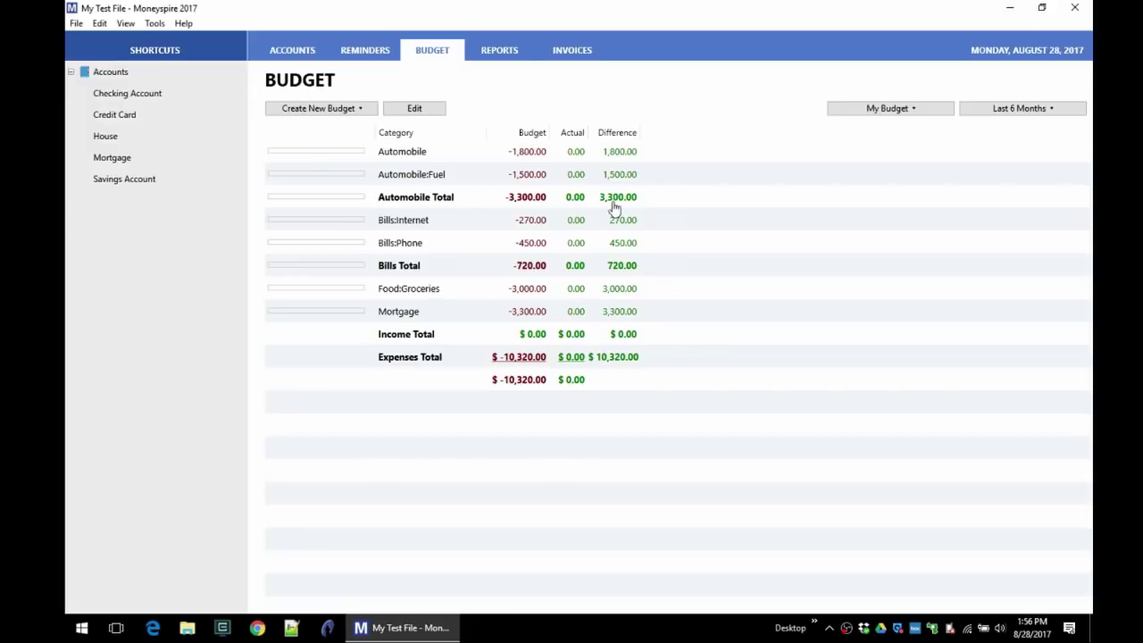
click(1028, 109)
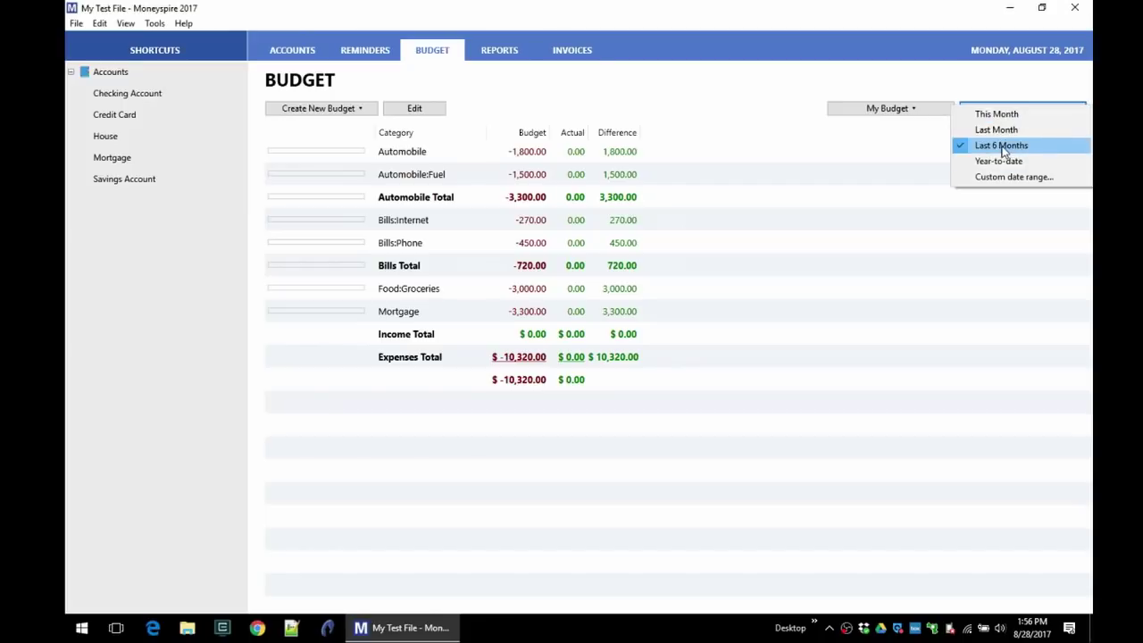
click(1000, 115)
Look over the Reports page, then open and discard a new invoice on Invoices
click(499, 50)
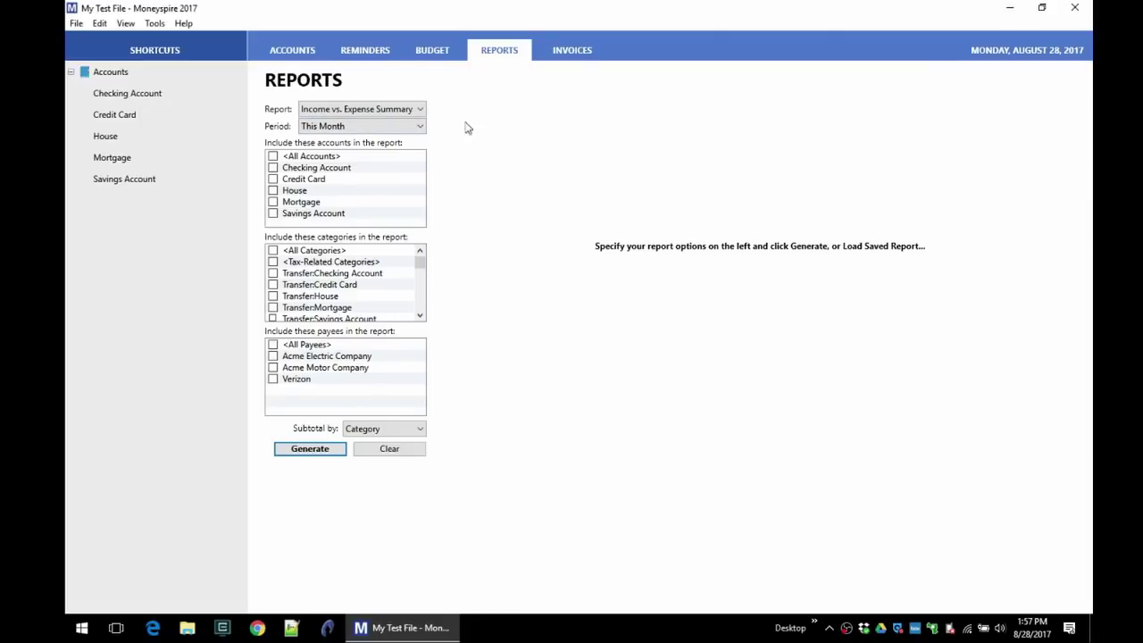
click(578, 52)
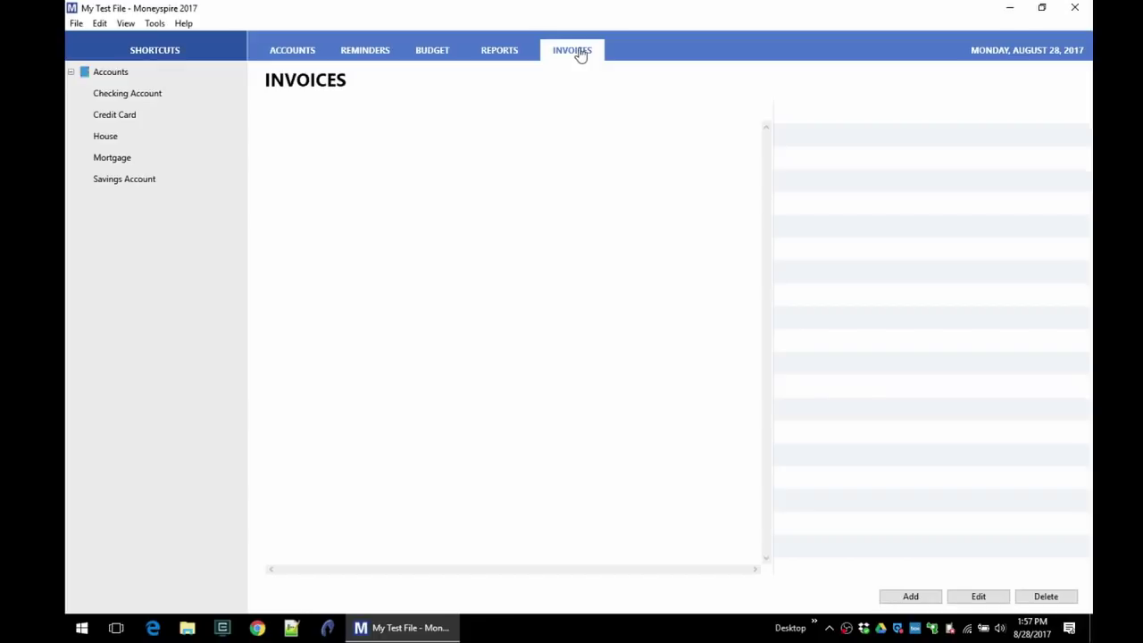
click(931, 596)
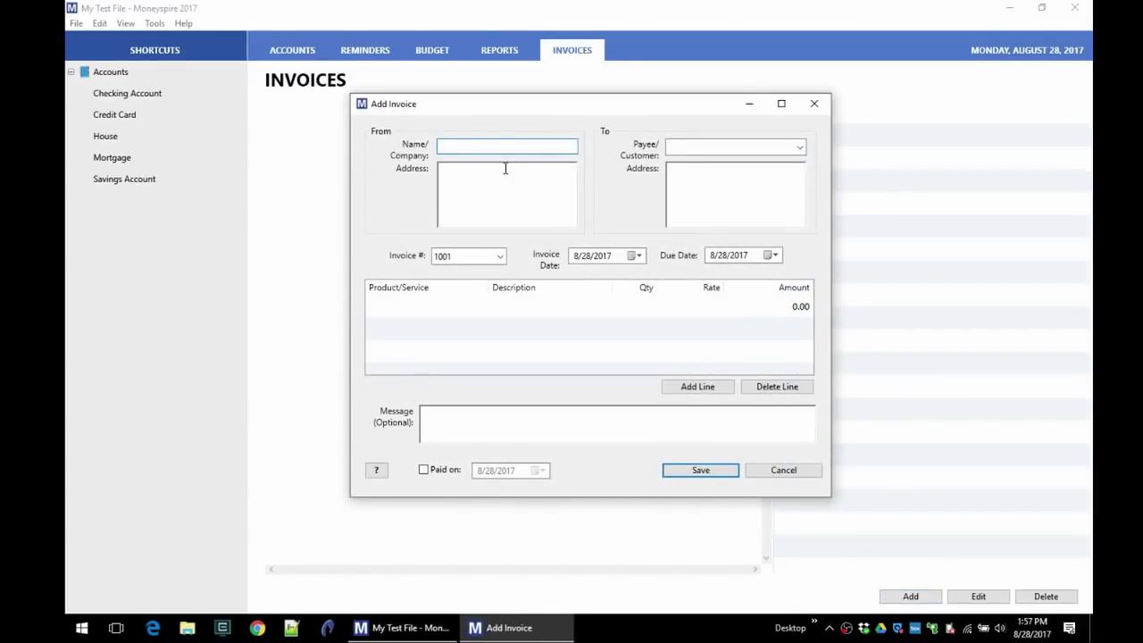
click(814, 104)
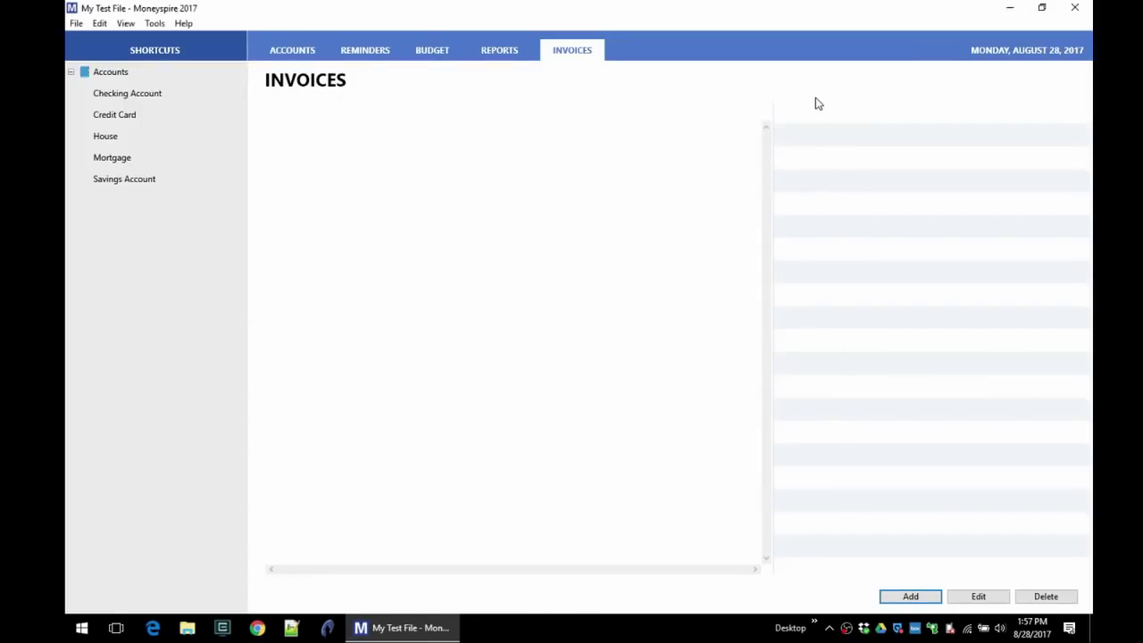
Open the Checking Account register, cancel a new transaction row, and sort by date oldest first
click(135, 94)
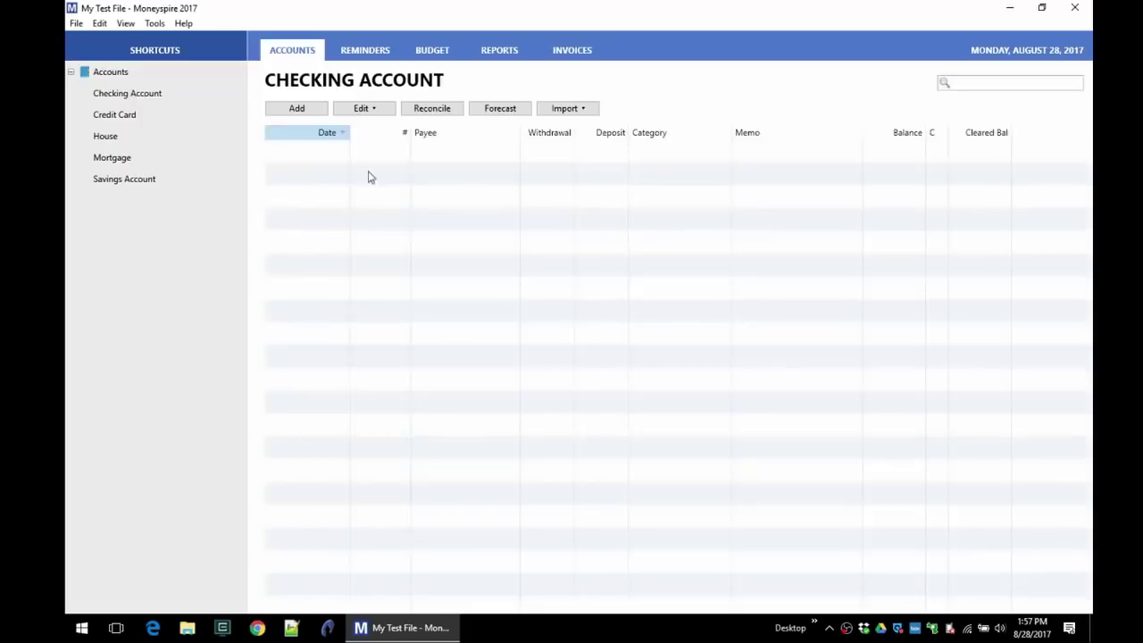
click(298, 110)
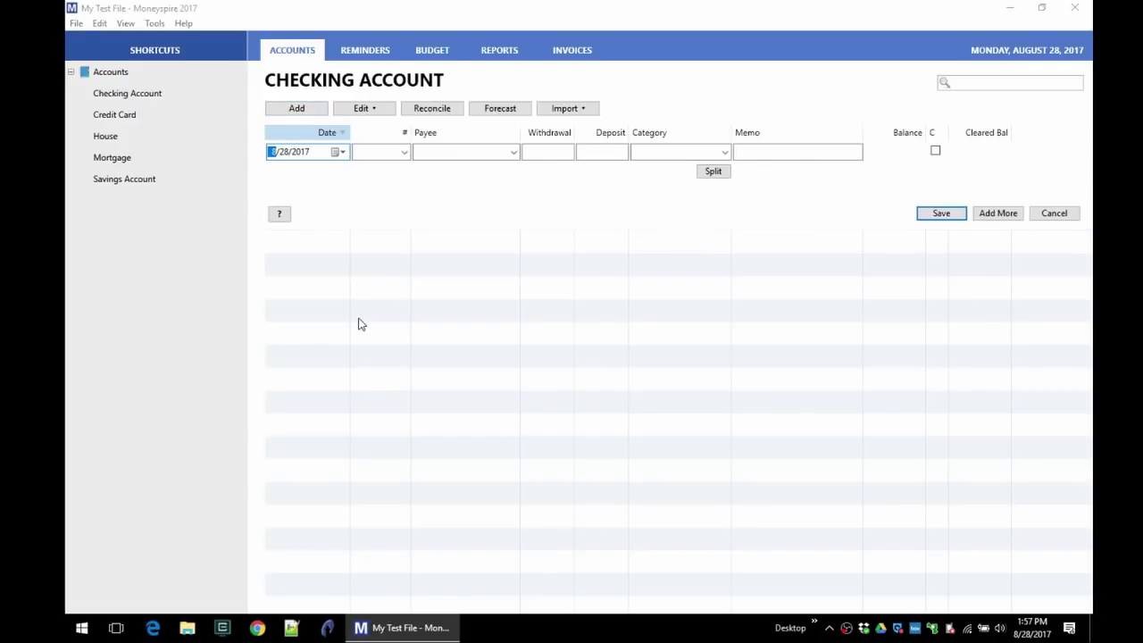
key(Escape)
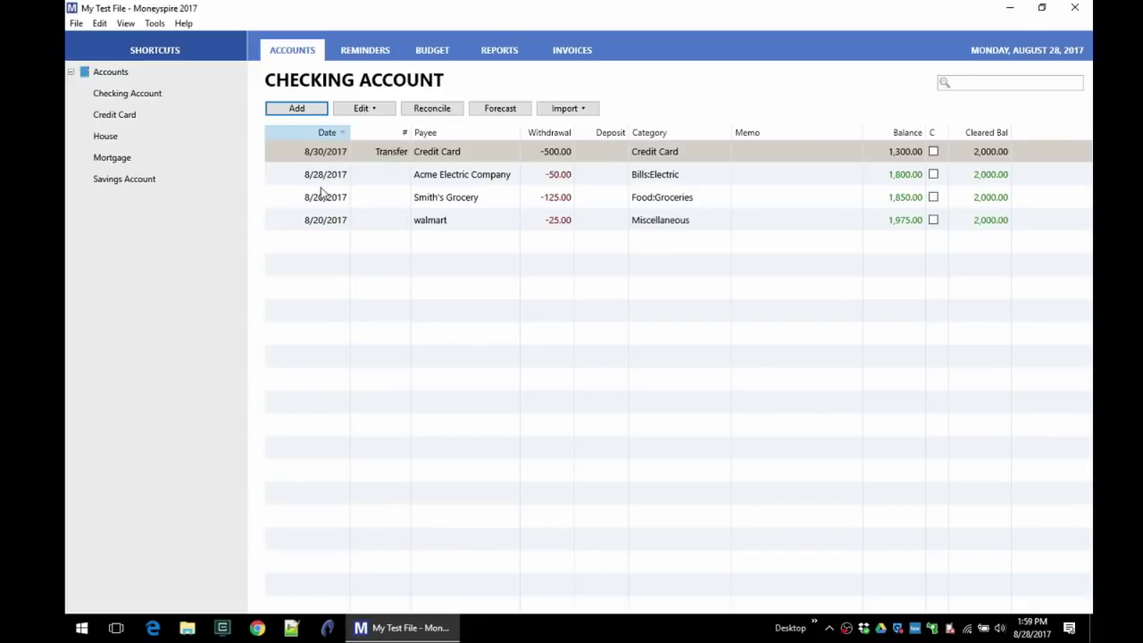
click(327, 133)
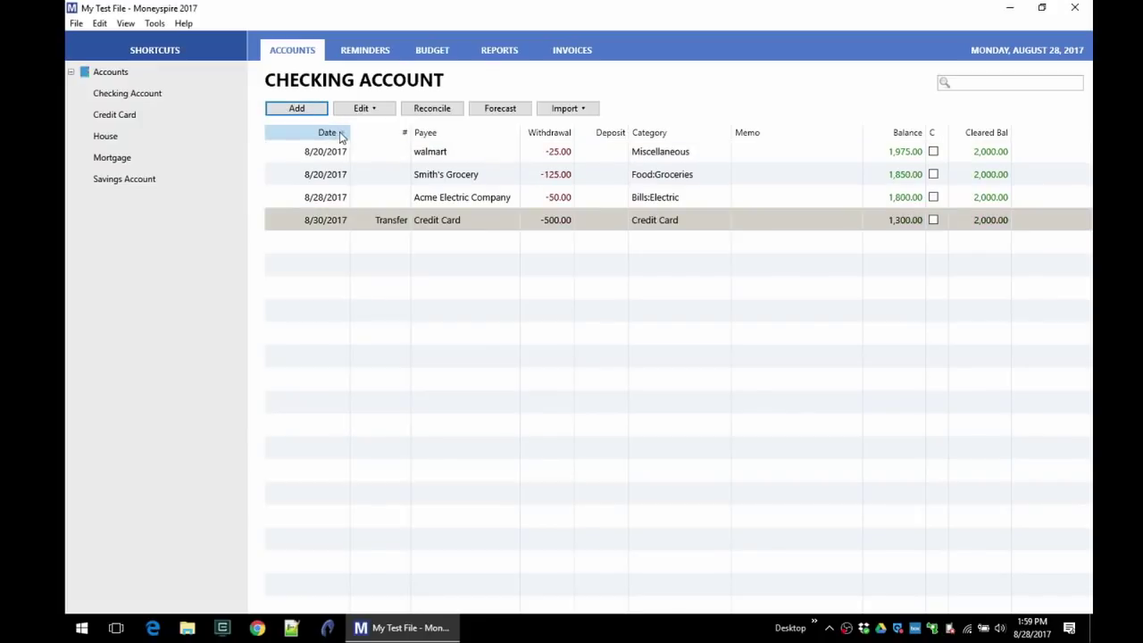
Mark the Walmart, Smith's Grocery, Acme Electric and Credit Card transactions cleared, then start reconciling
click(933, 152)
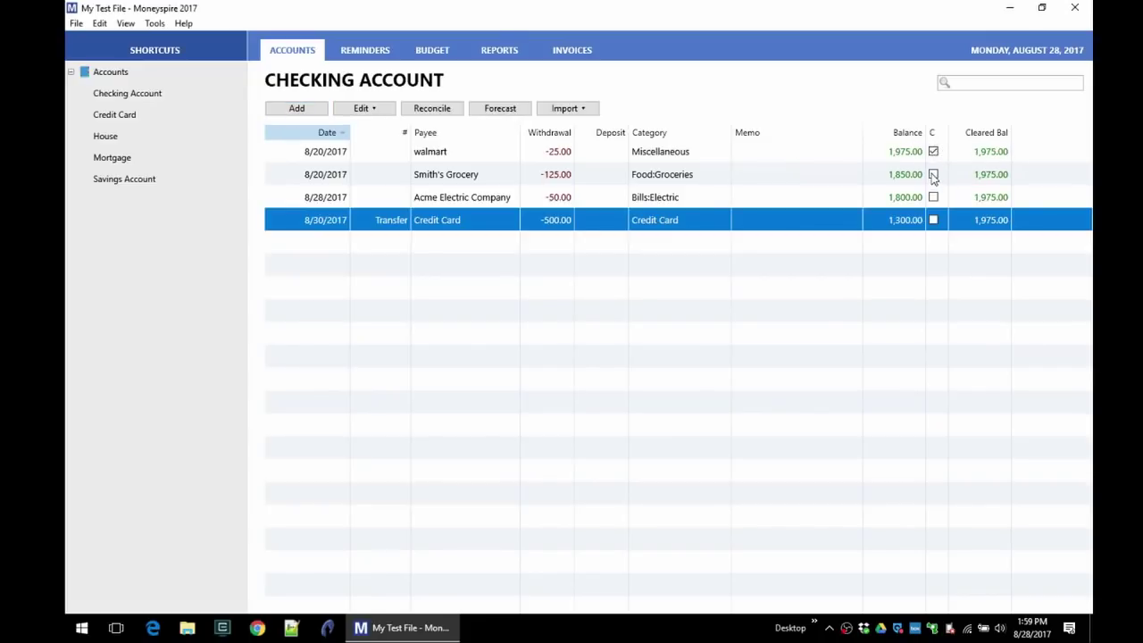
click(933, 175)
click(934, 197)
click(934, 220)
click(433, 108)
Reconcile Checking with statement end date 8/28/2017, then close it and view the Credit Card register
click(679, 233)
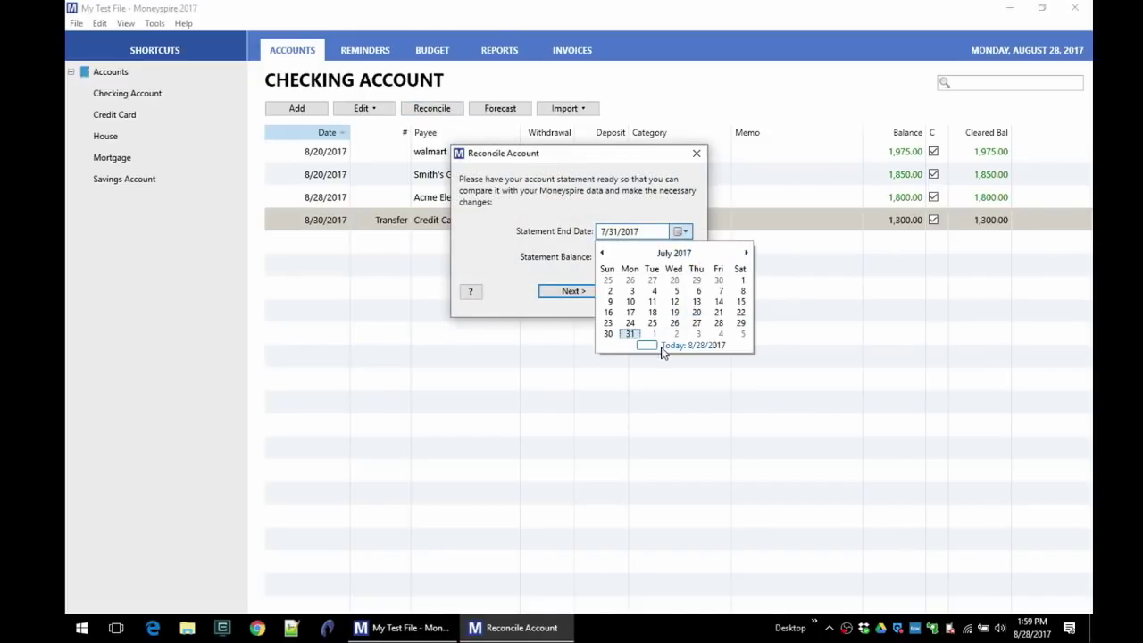
click(668, 346)
click(632, 257)
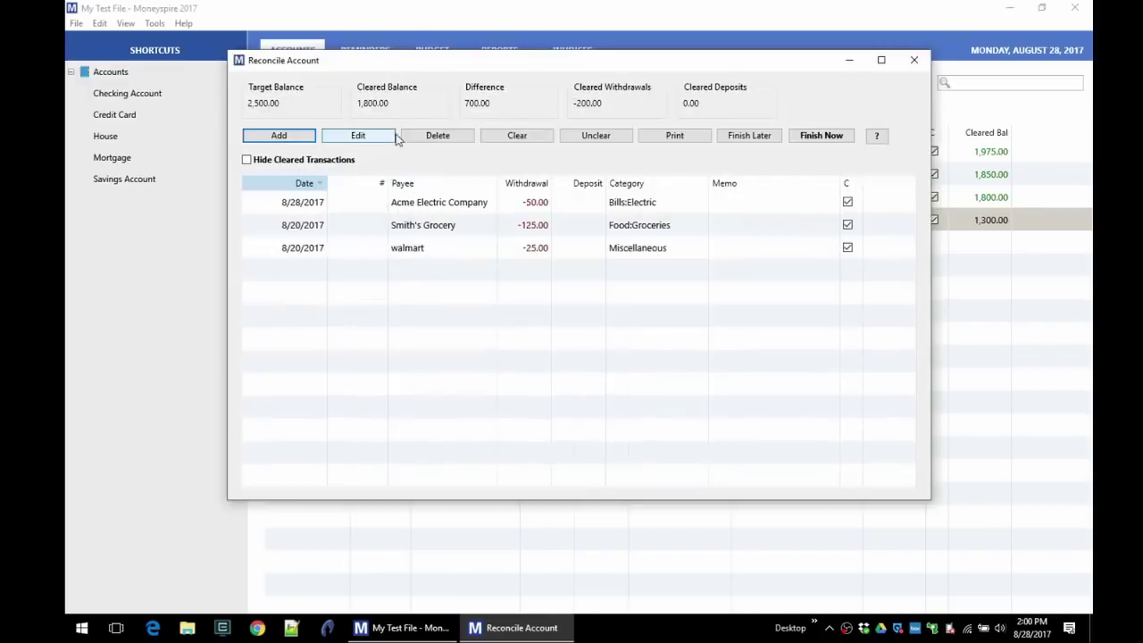
click(603, 291)
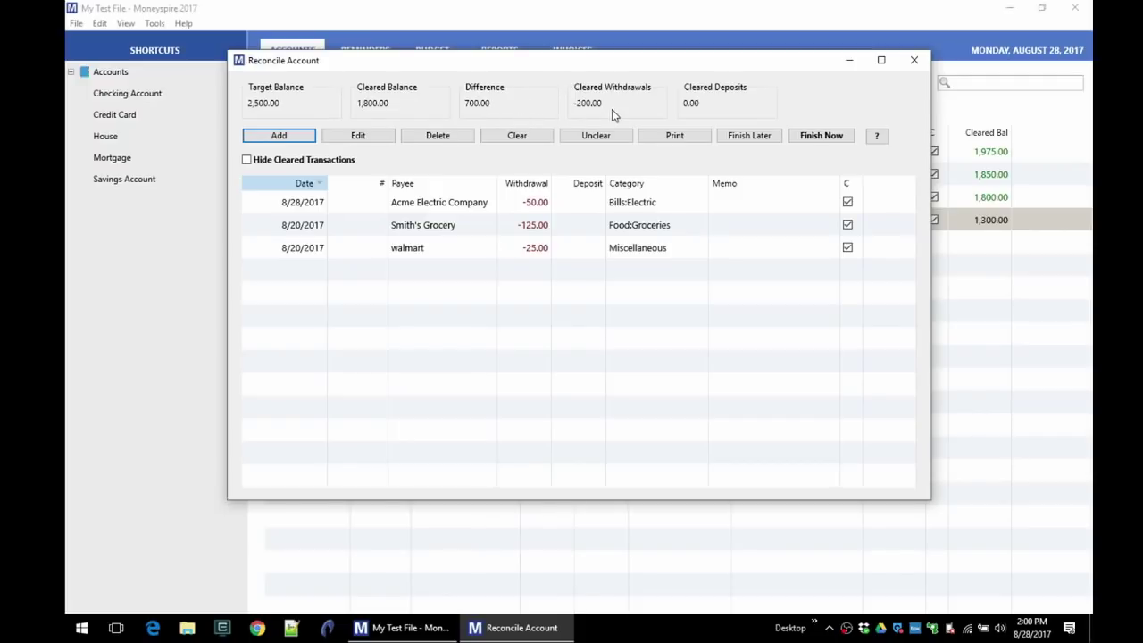
click(914, 63)
click(123, 114)
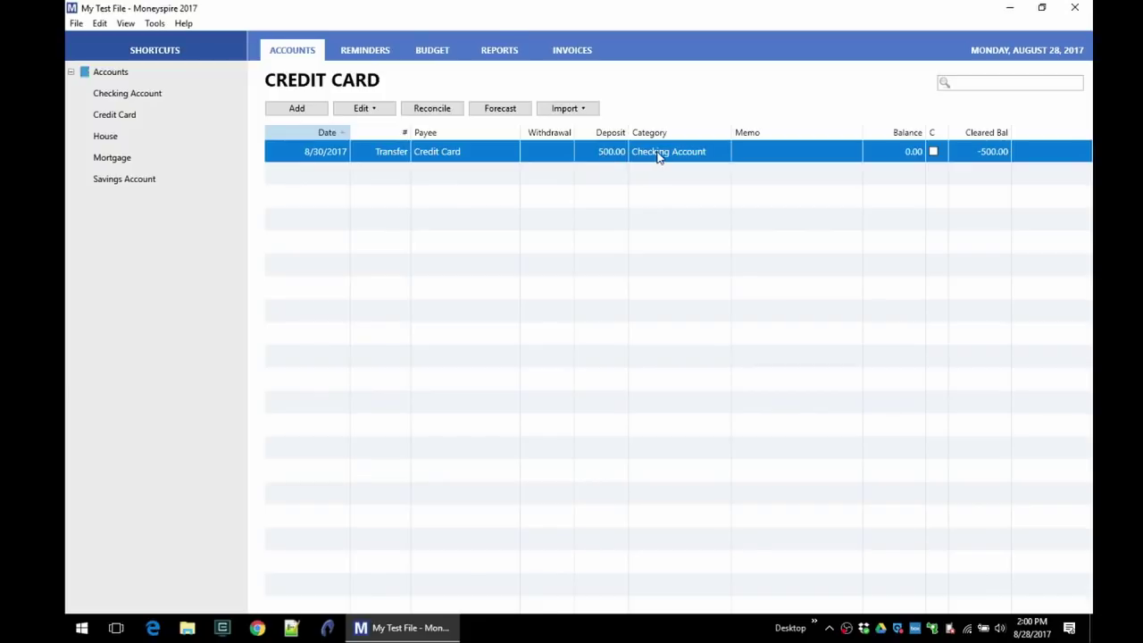
Review the House, Mortgage, Savings and Checking registers, then go to the Reports page
click(105, 141)
click(127, 164)
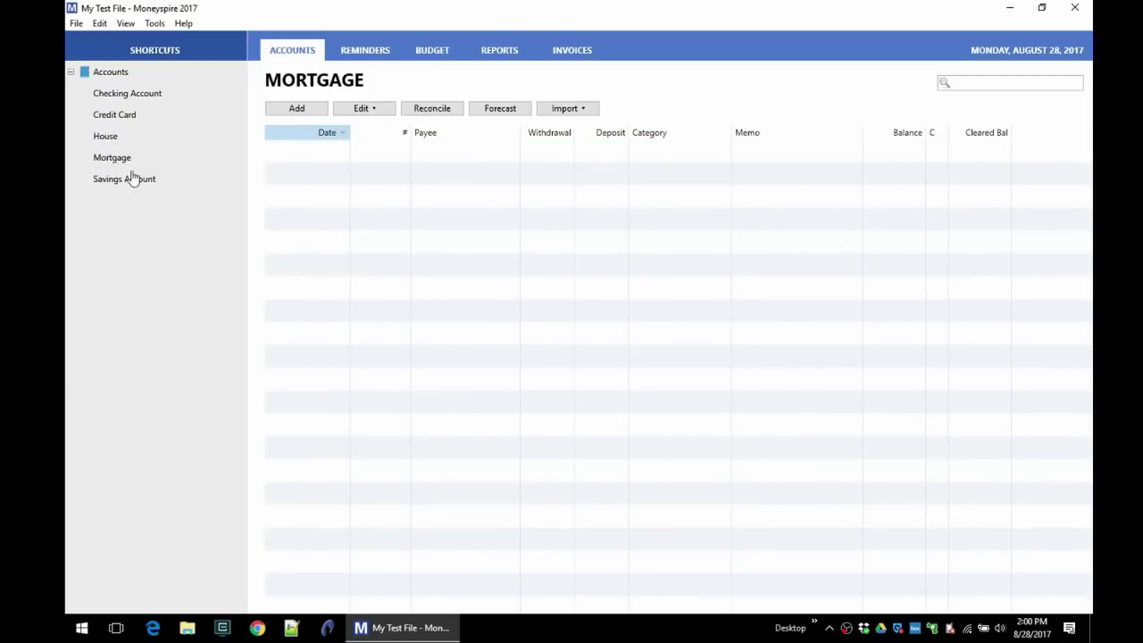
click(124, 181)
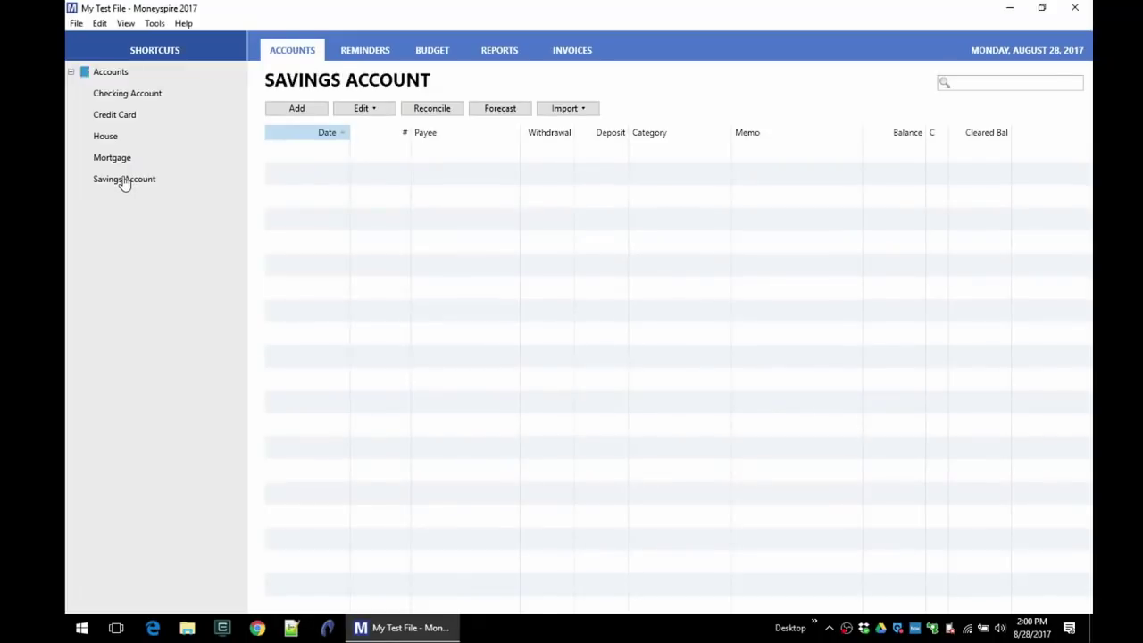
click(147, 95)
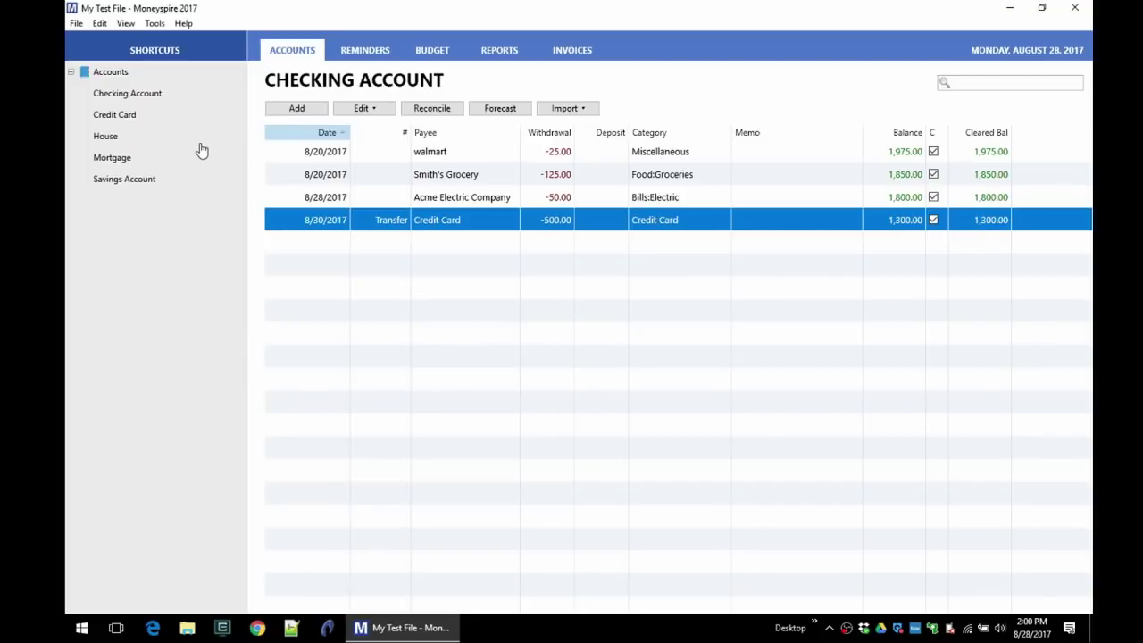
click(500, 55)
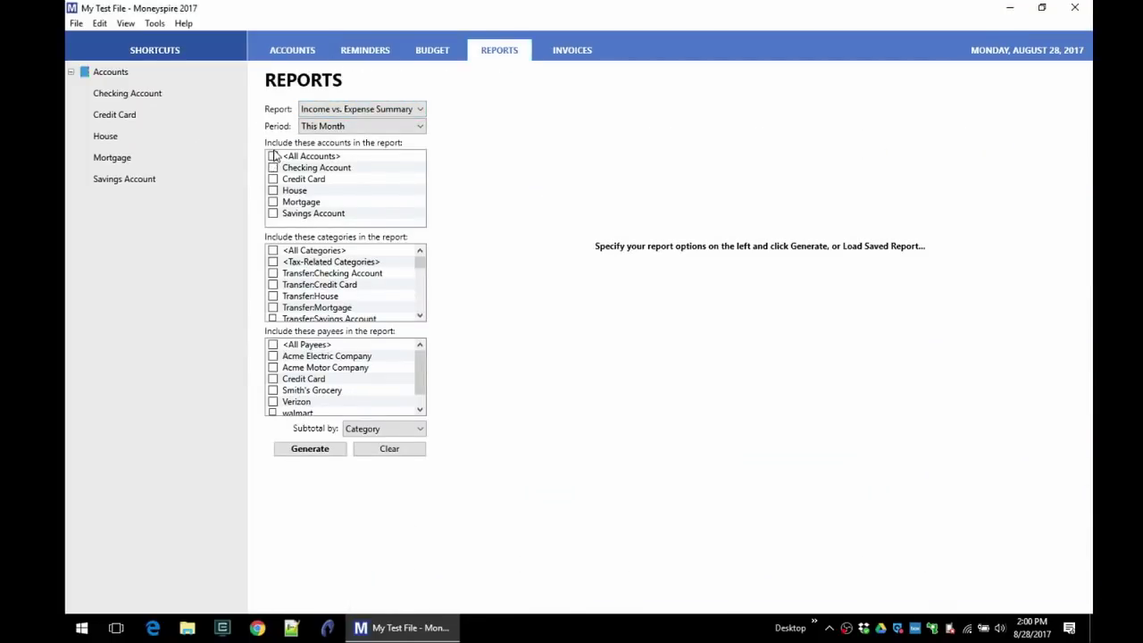
Generate an Income vs. Expense Summary including all accounts, all categories and all payees
click(403, 109)
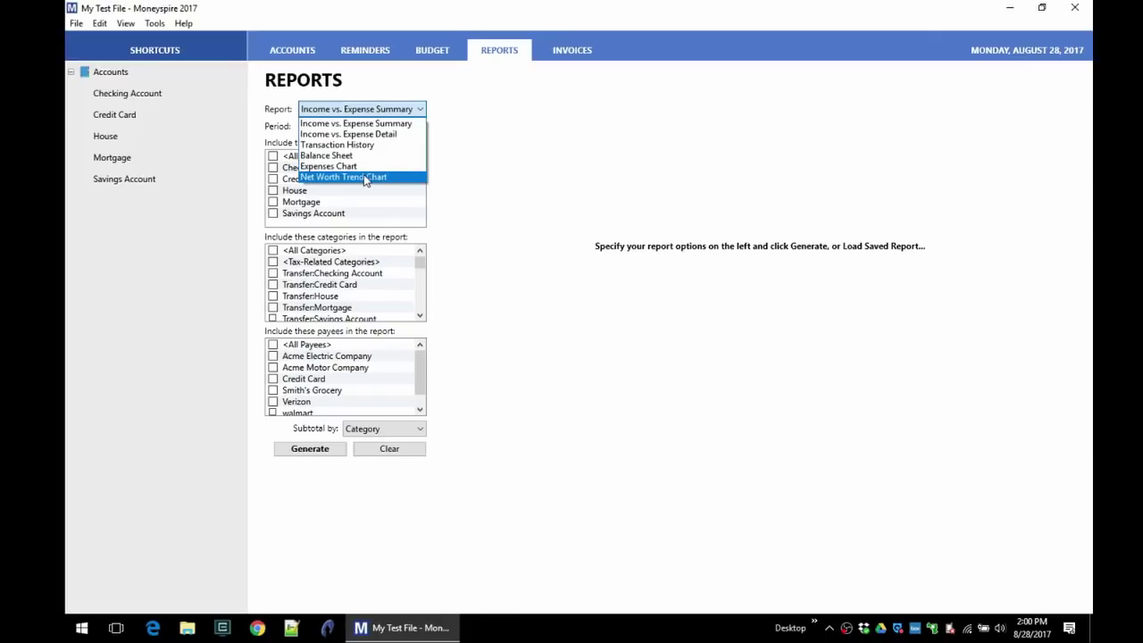
click(348, 123)
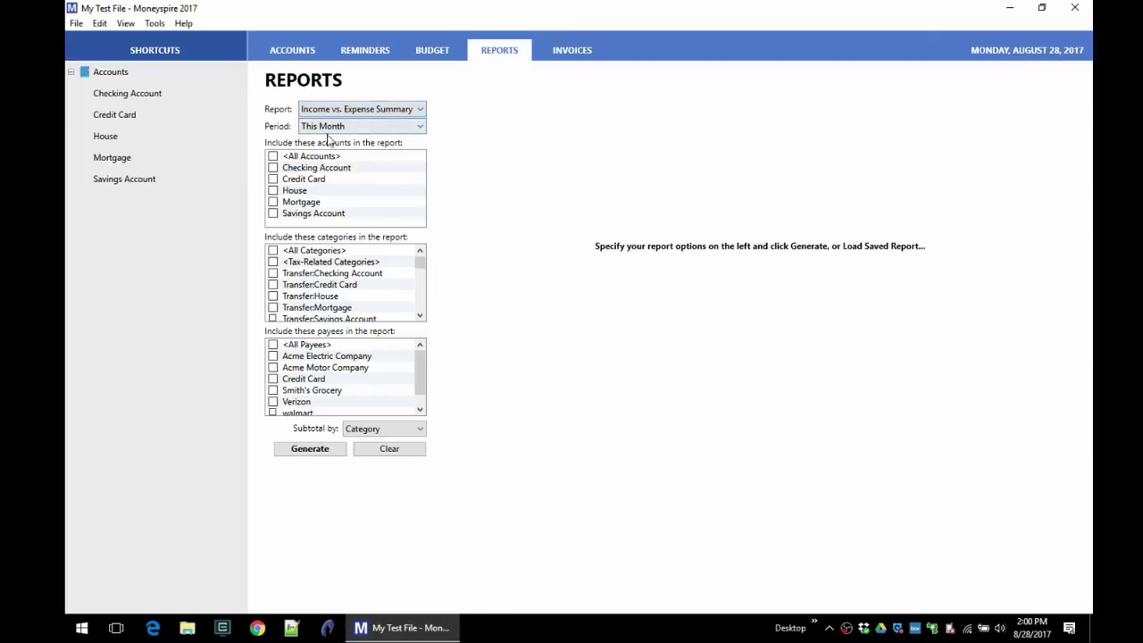
click(273, 156)
click(272, 250)
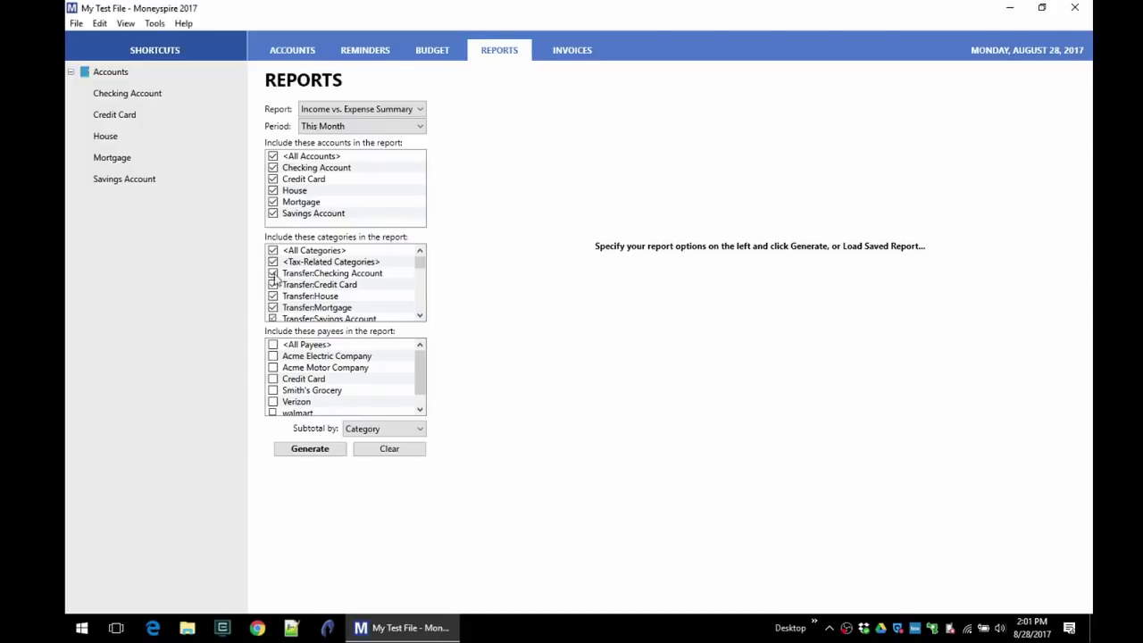
click(273, 344)
click(311, 449)
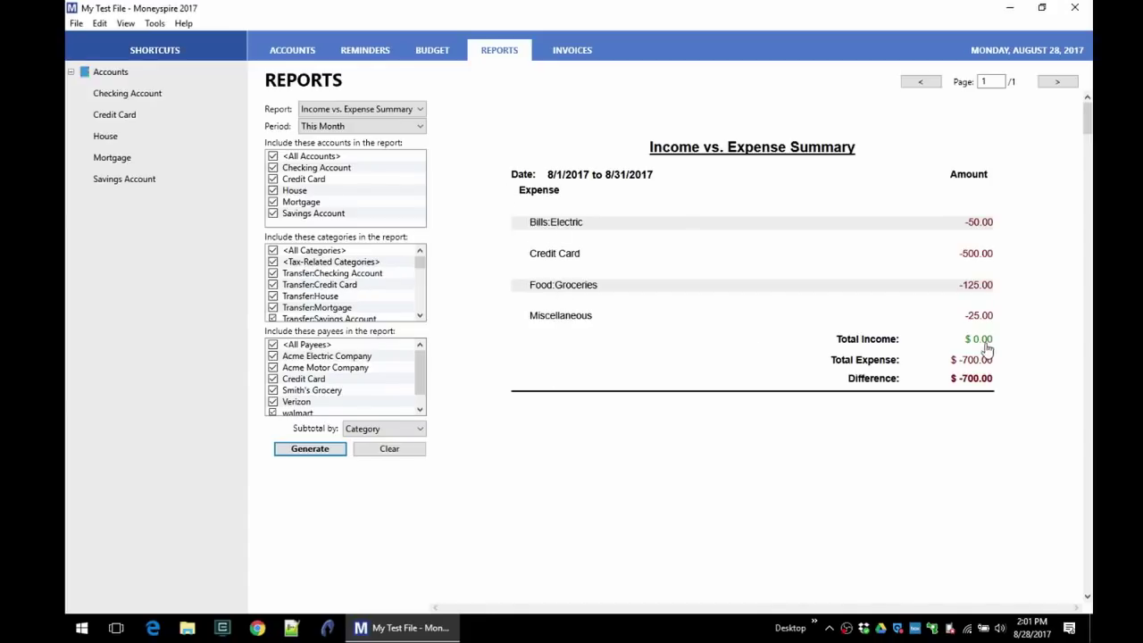
Generate the Income vs. Expense Detail, Transaction History, then Balance Sheet showing net worth $56,296.75
click(393, 114)
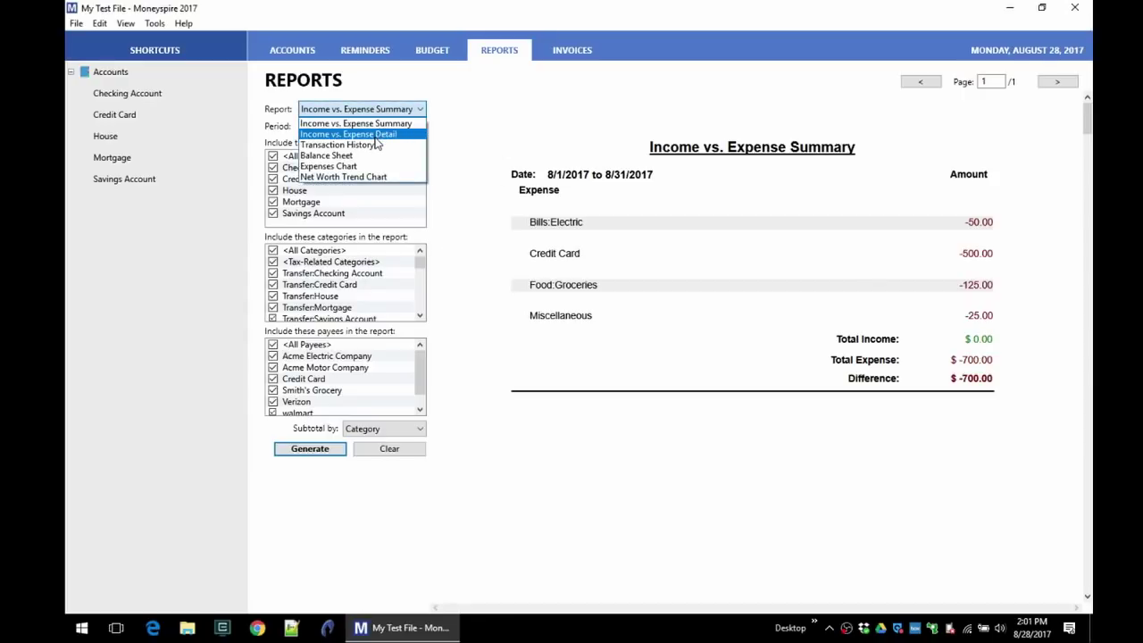
click(378, 134)
click(306, 449)
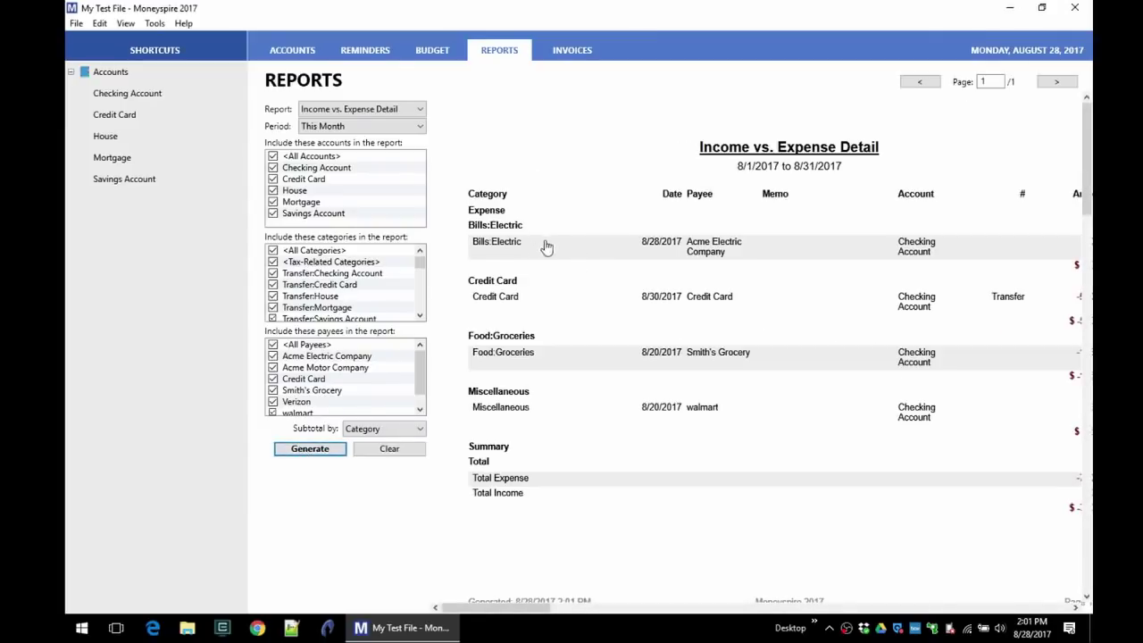
click(393, 109)
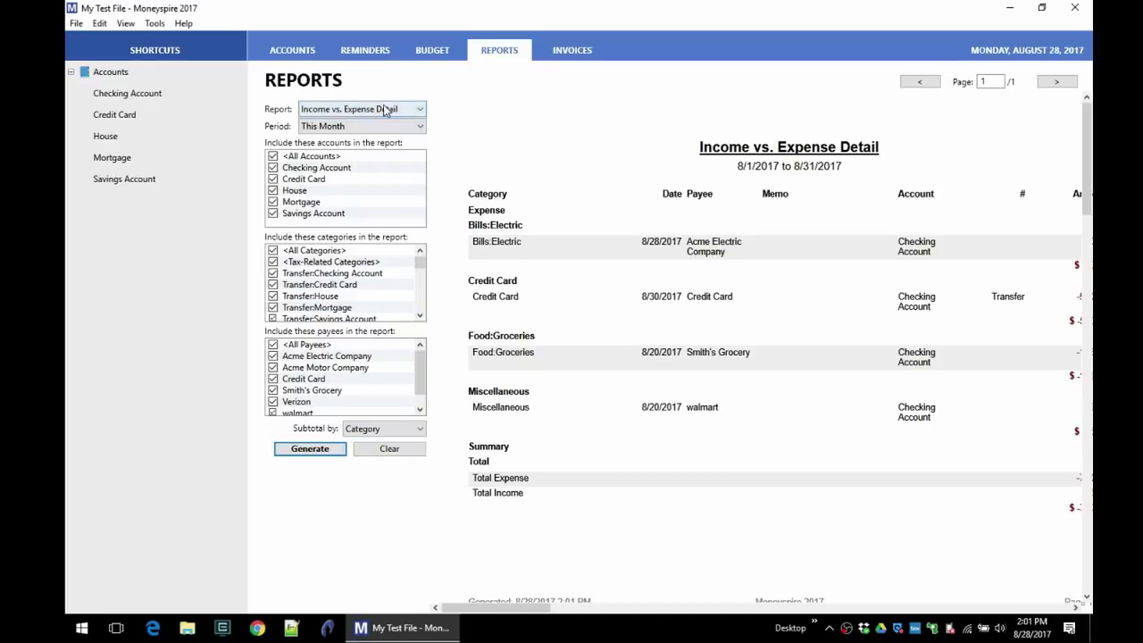
click(336, 145)
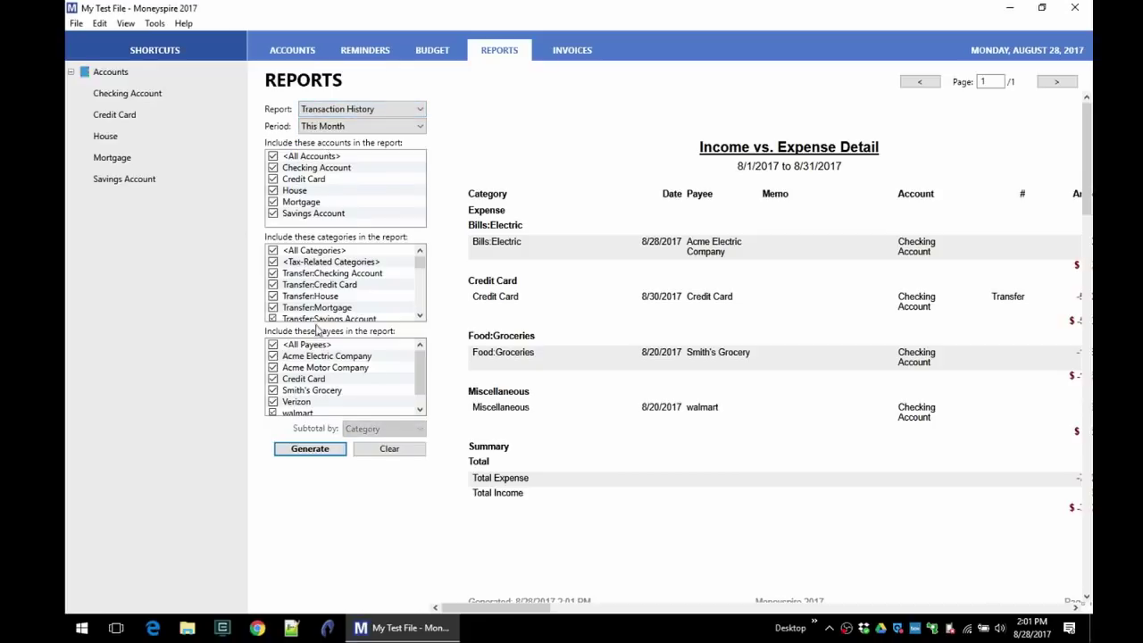
click(302, 448)
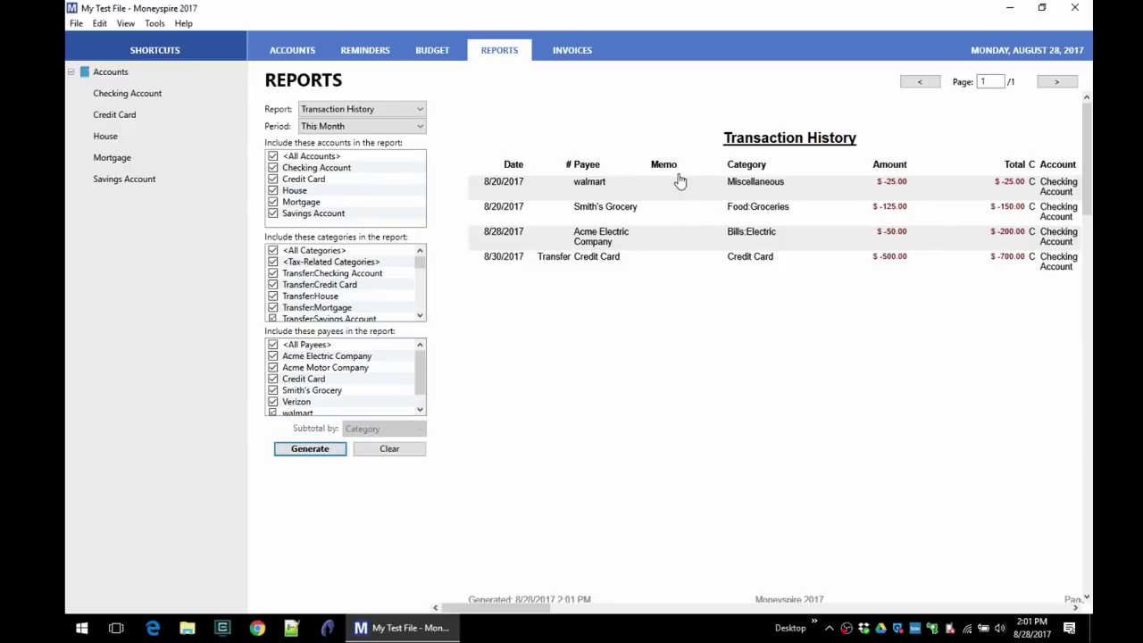
click(352, 113)
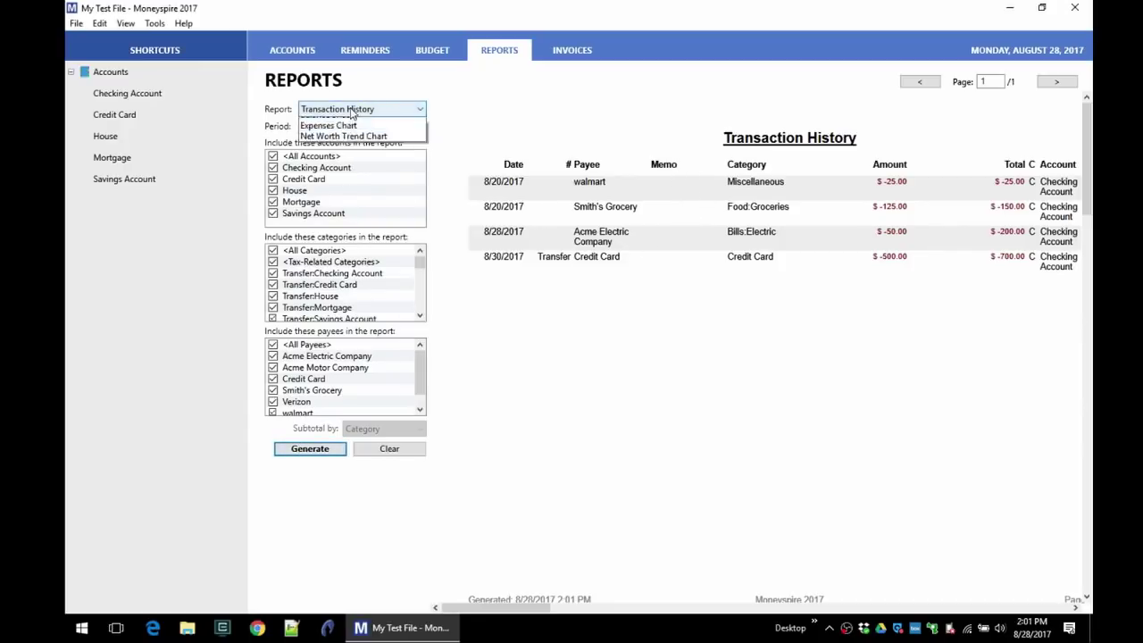
click(326, 156)
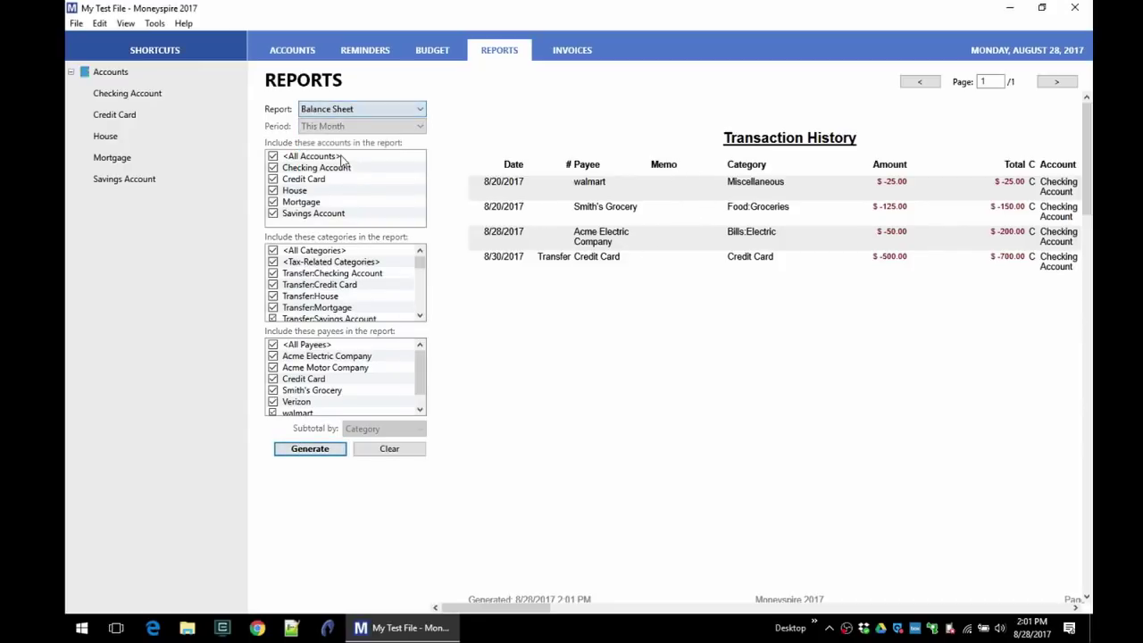
click(324, 450)
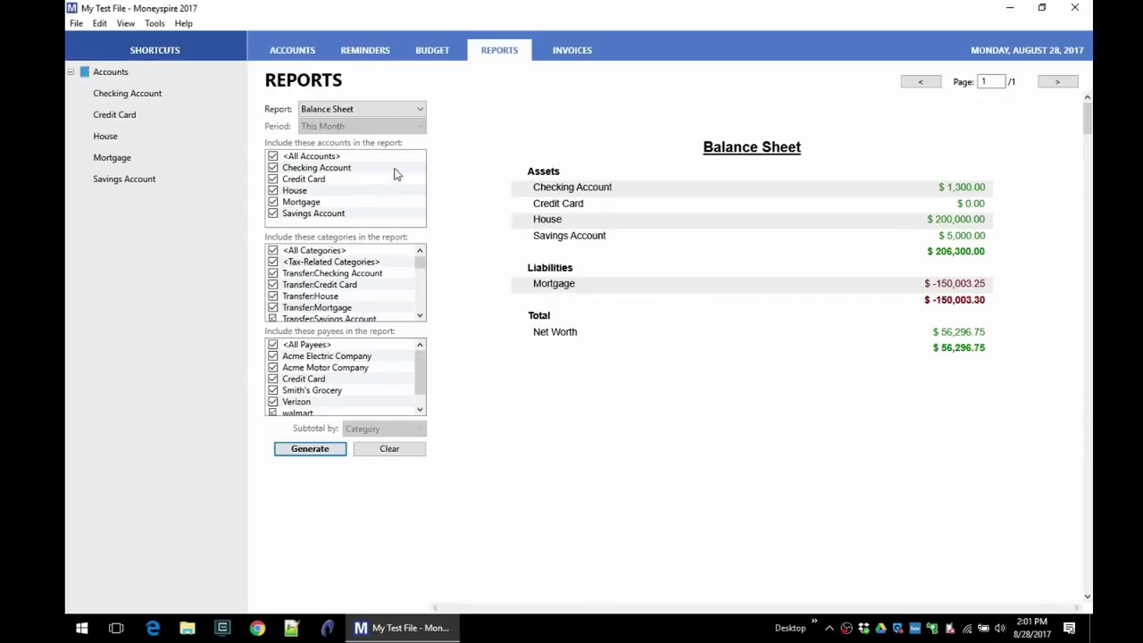
Generate the Expenses donut chart
click(373, 108)
click(338, 167)
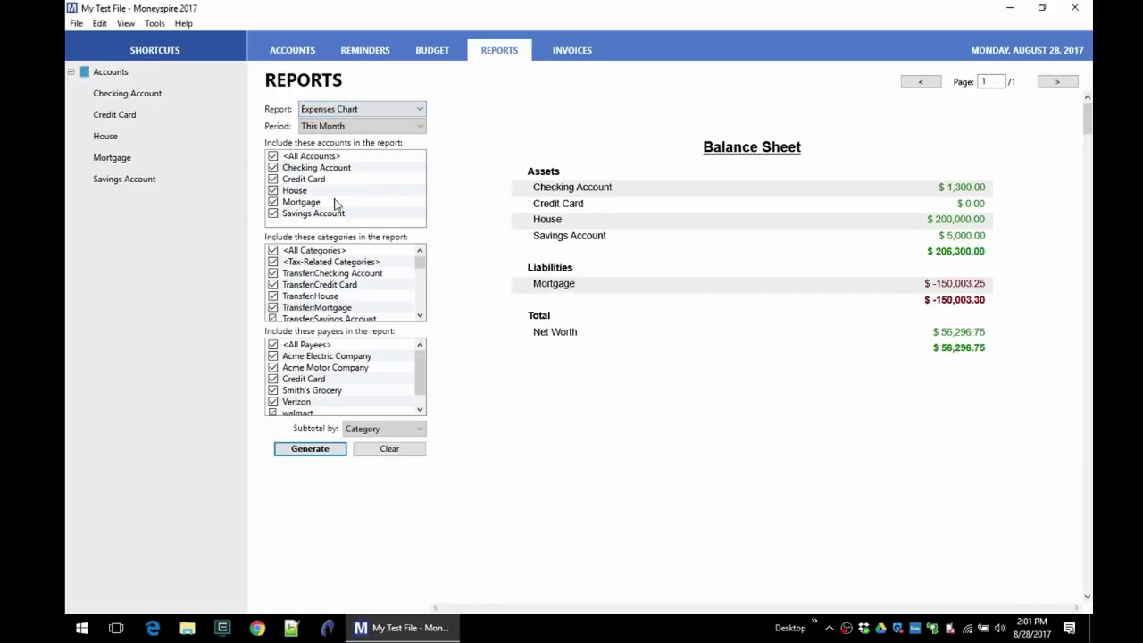
click(323, 449)
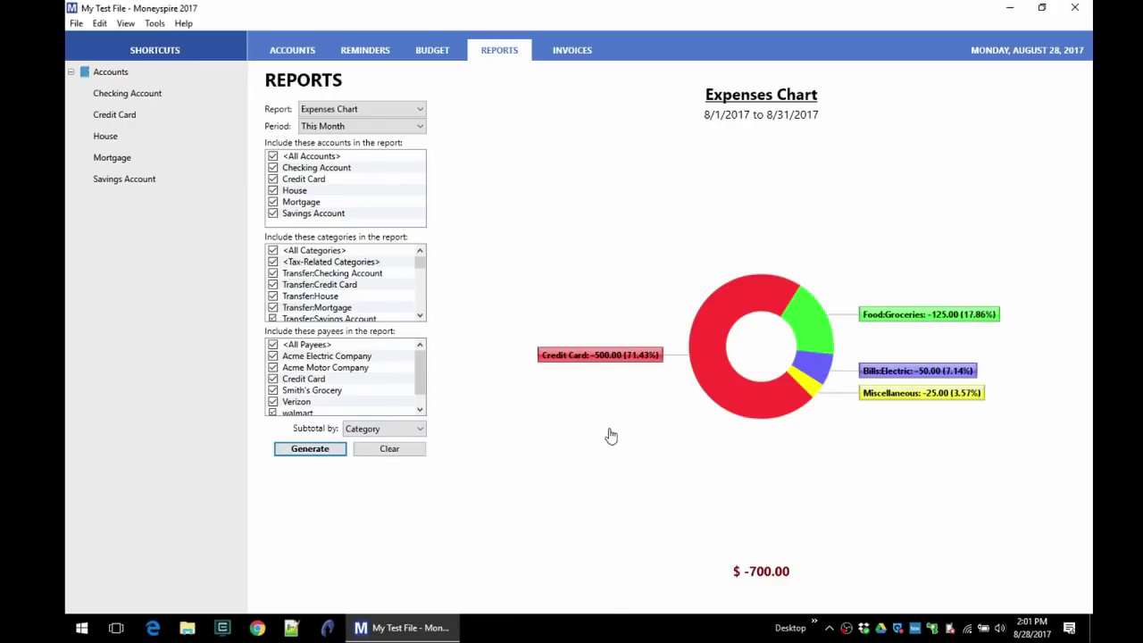
Generate the Net Worth Trend Chart showing net worth of $56,296.75
click(352, 126)
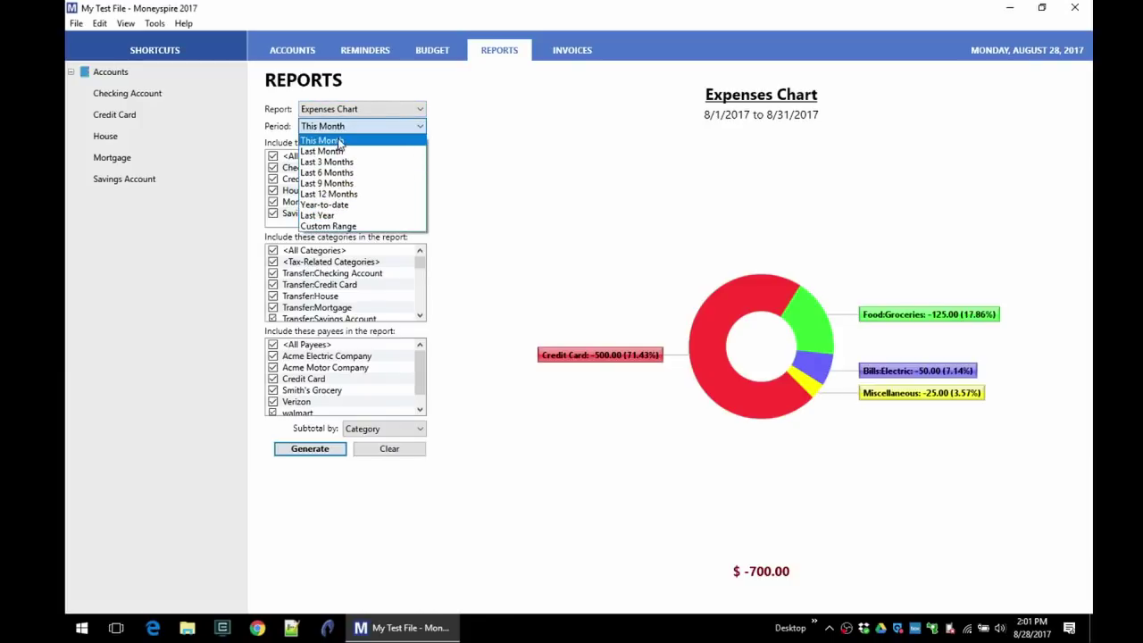
click(344, 140)
click(348, 111)
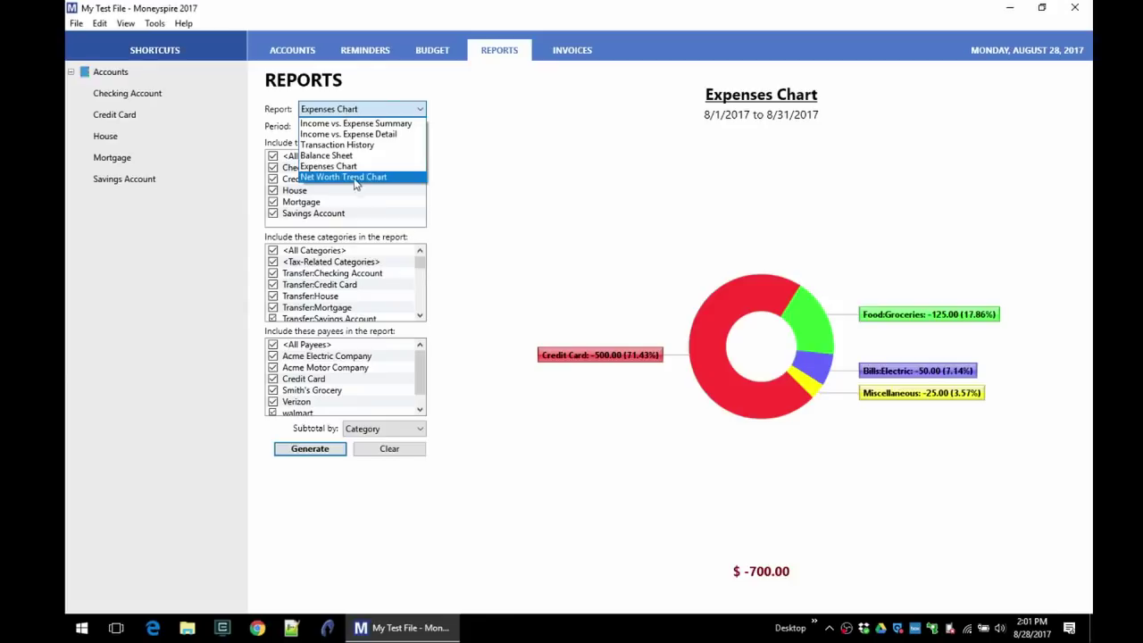
click(353, 177)
click(308, 449)
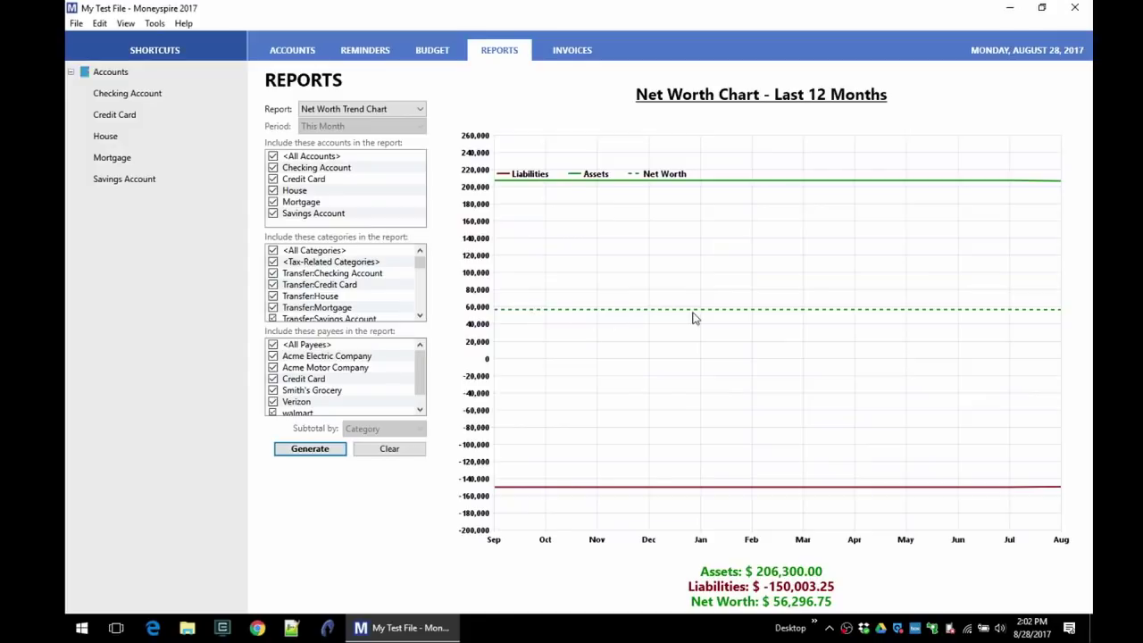
Show the Accounts overview with checking $1,300, savings $5,000, credit card $0 and house $200,000
click(302, 49)
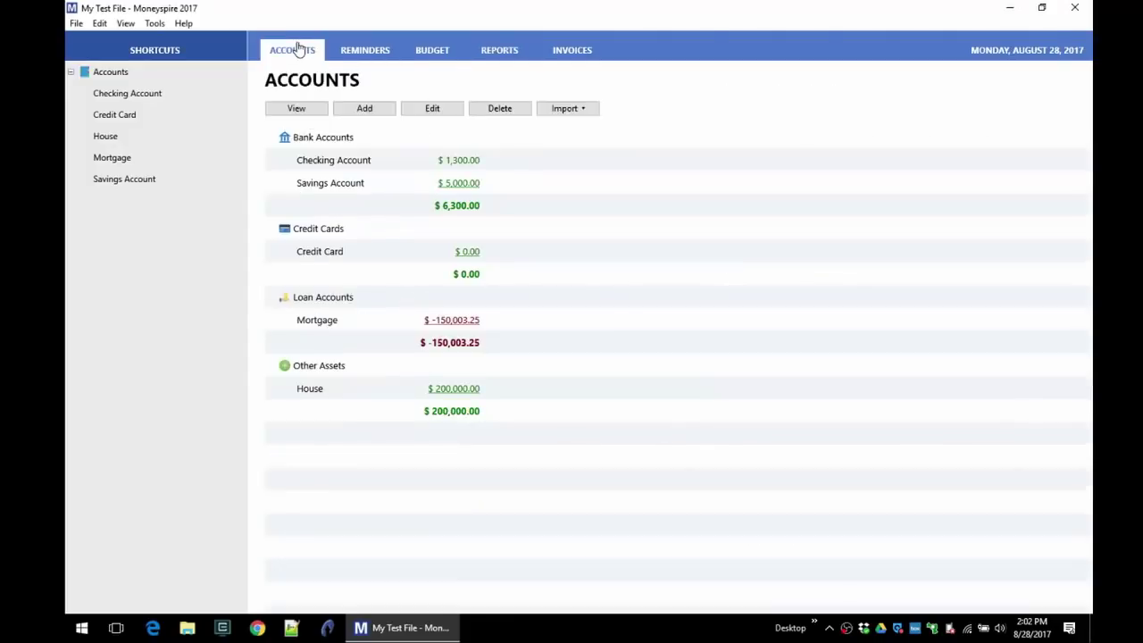